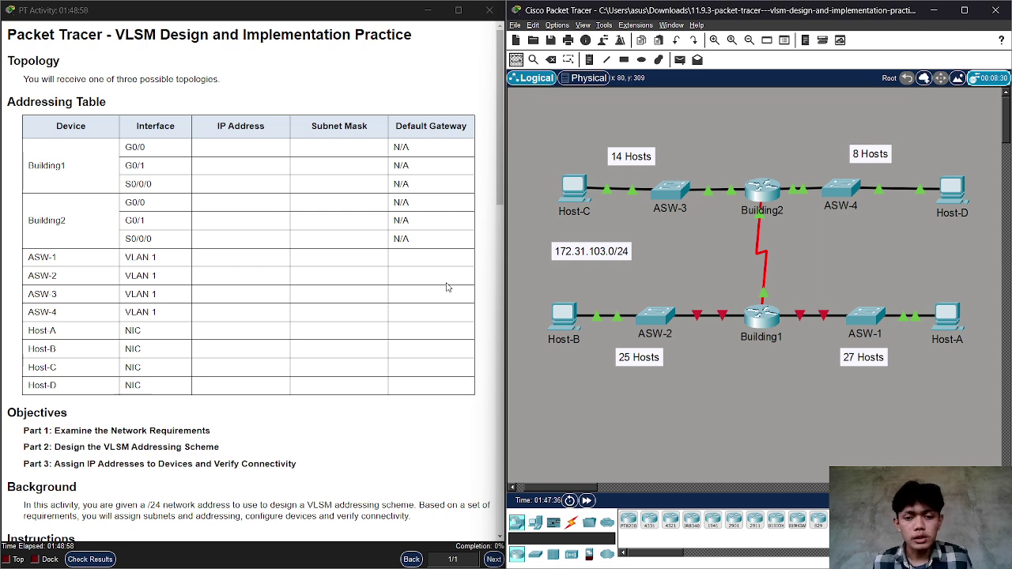
Read the activity's addressing table, objectives and Part 1 network requirements, comparing the LAN host requirements with the topology labels.
scroll(446, 287, "down", 3)
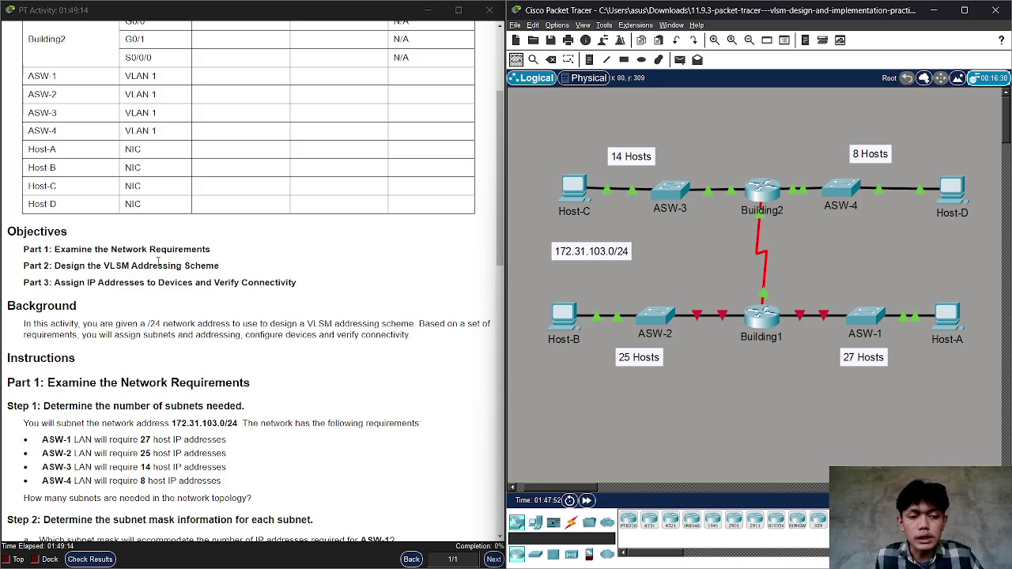
scroll(158, 261, "down", 5)
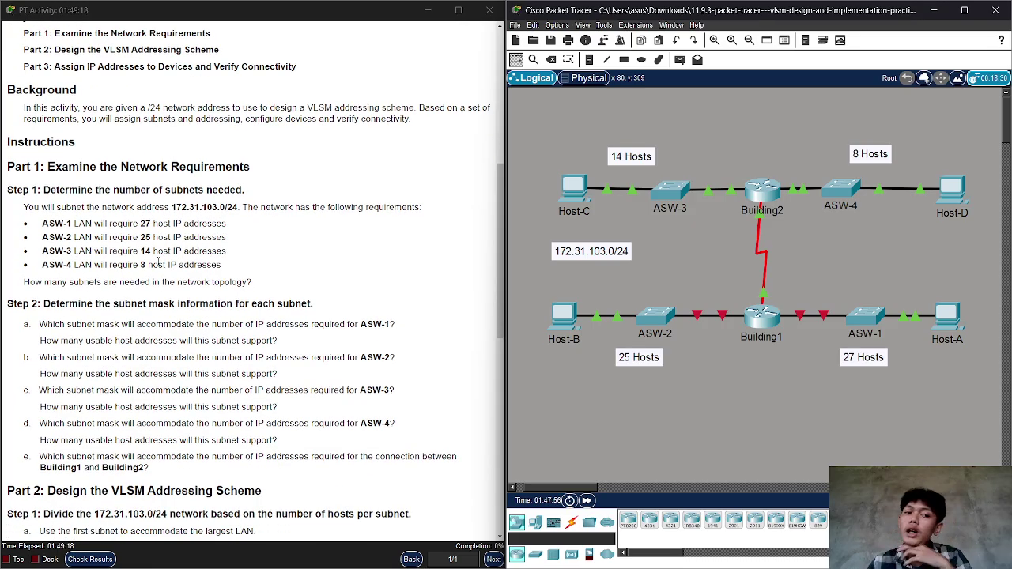
scroll(158, 261, "down", 2)
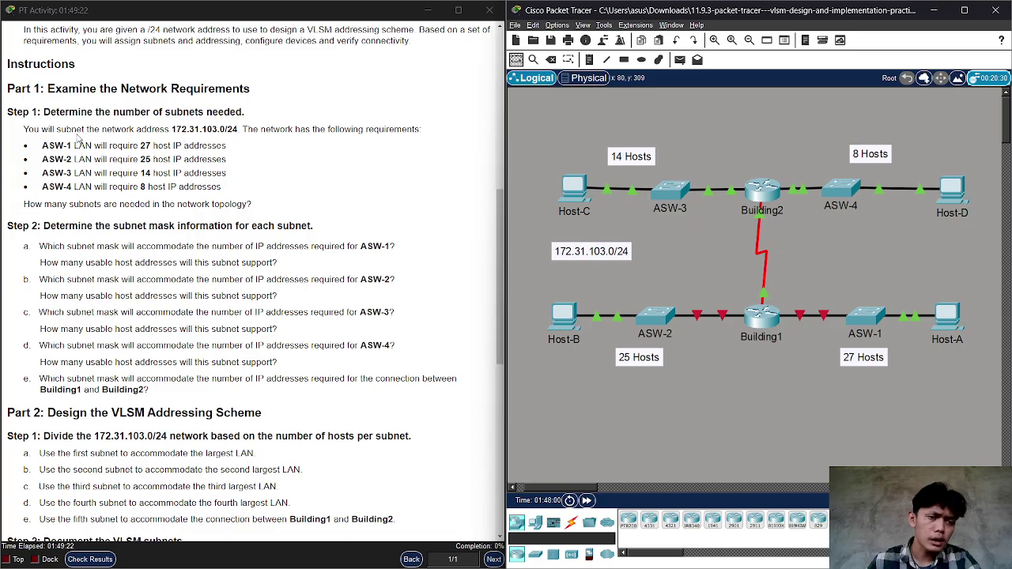
left_click_drag(53, 131, 431, 128)
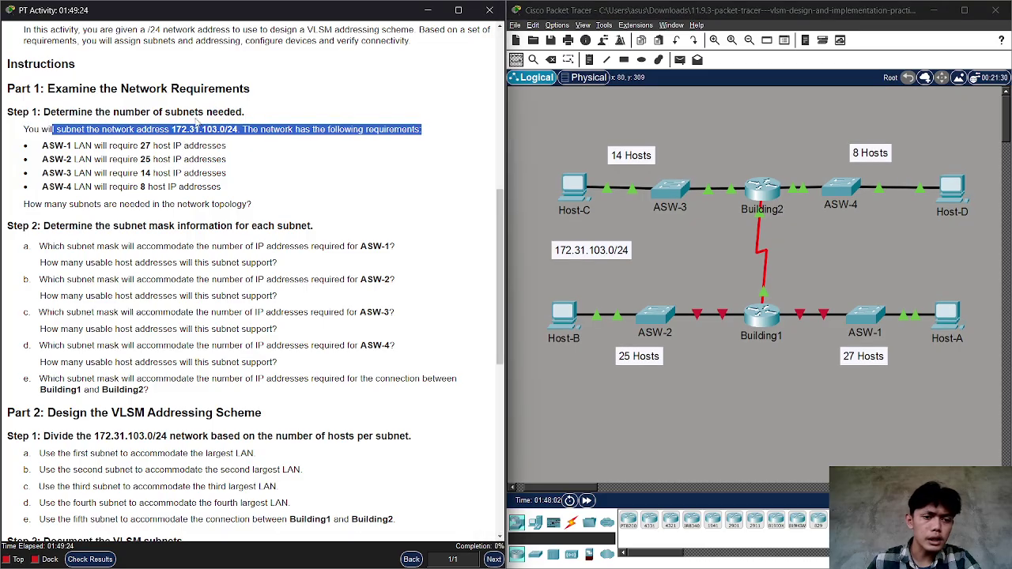
left_click(192, 113)
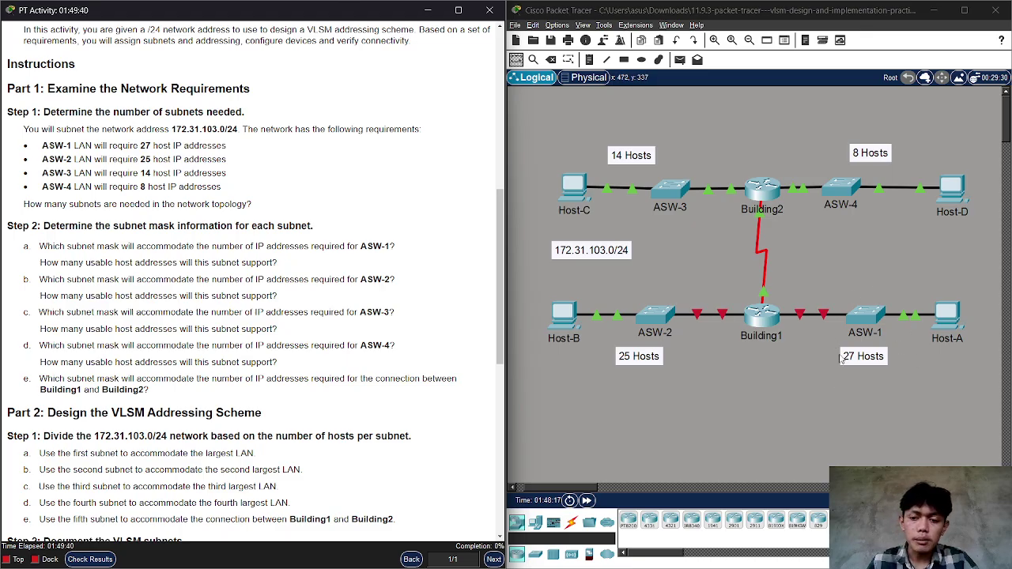
left_click(906, 353)
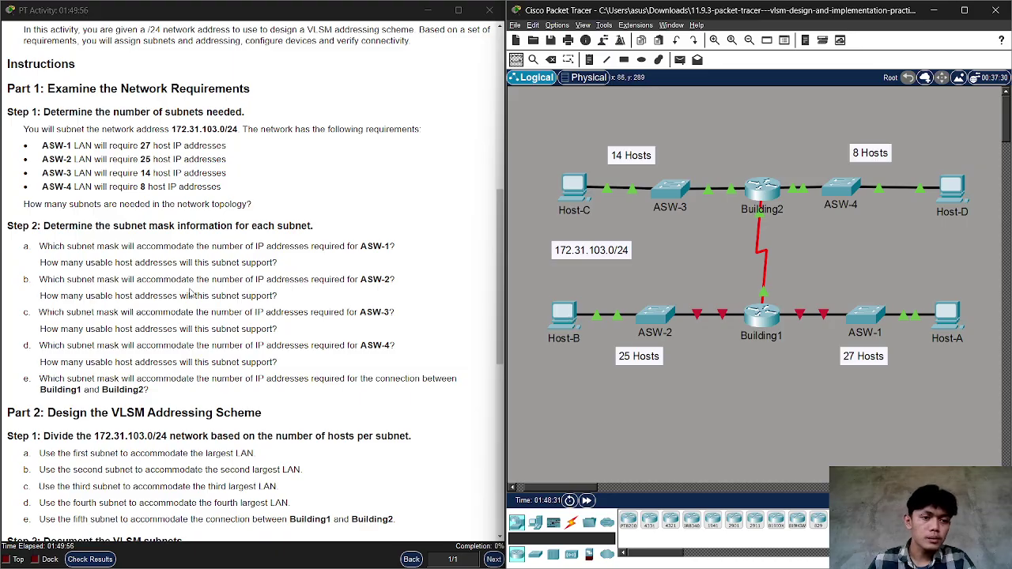
scroll(189, 293, "down", 2)
scroll(189, 293, "down", 1)
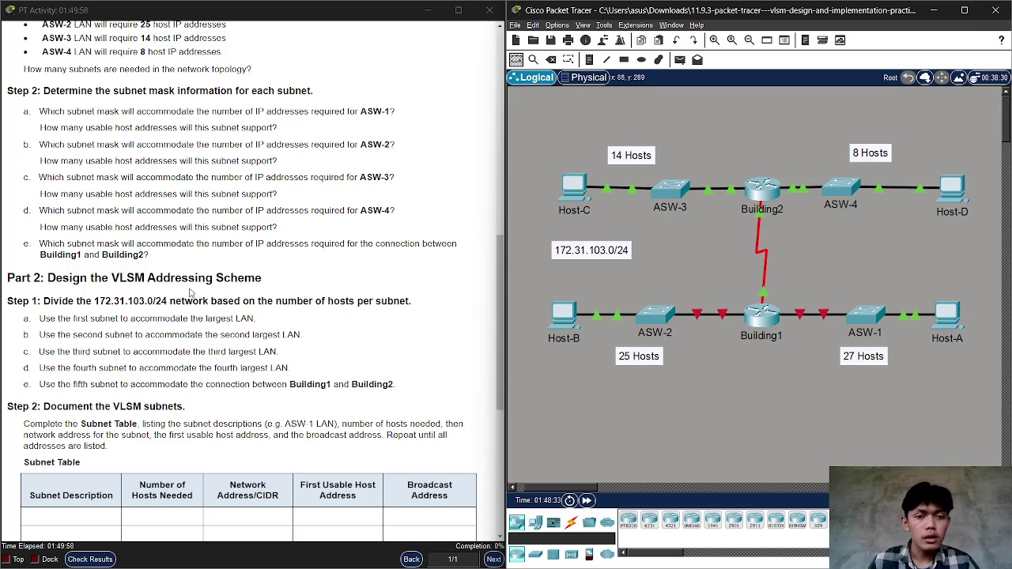
Read Parts 2 and 3 of the activity on dividing 172.31.103.0/24, documenting the VLSM subnets and assigning addresses to devices.
scroll(190, 293, "down", 3)
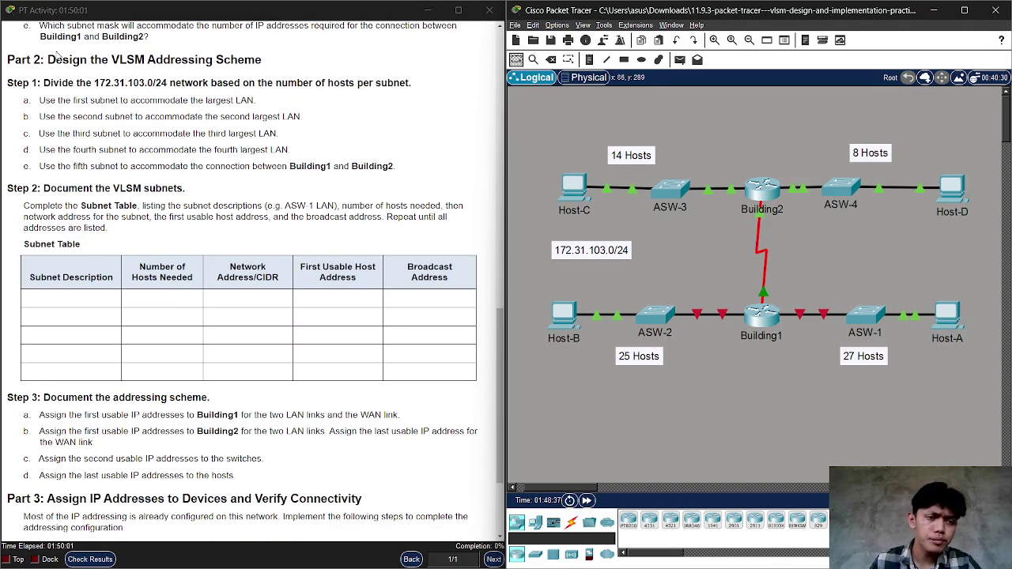
left_click(82, 82)
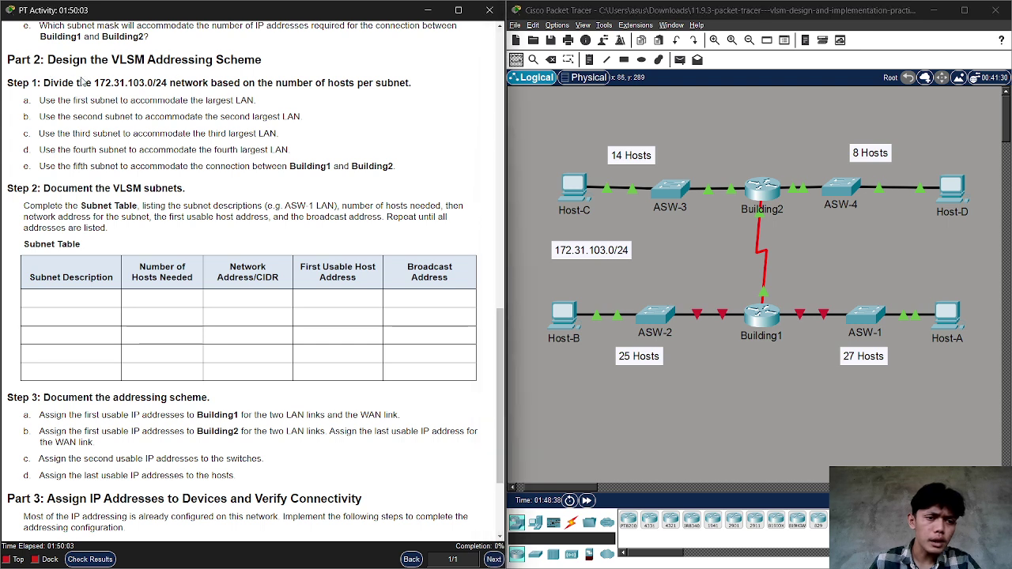
left_click_drag(79, 83, 175, 84)
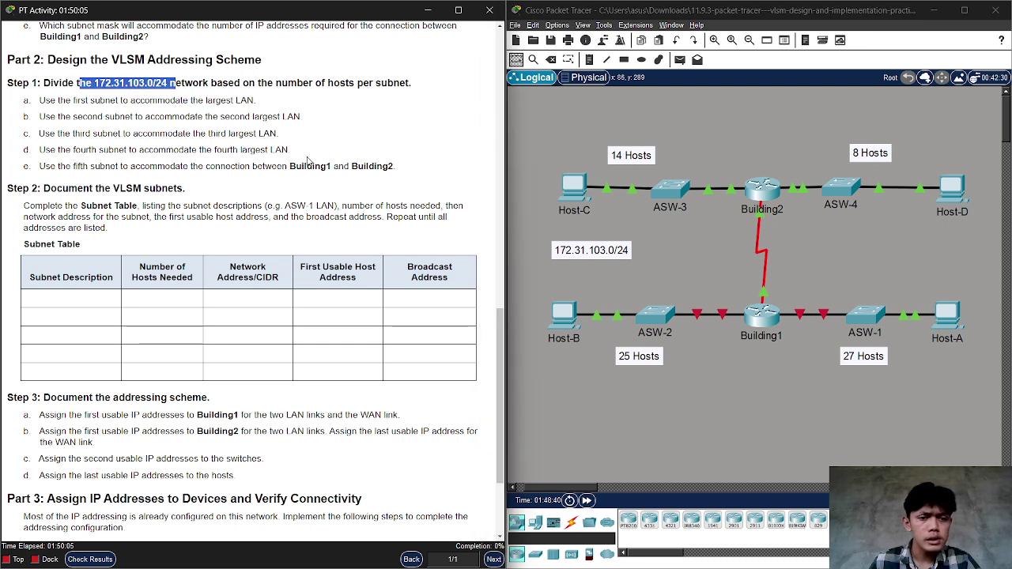
scroll(63, 189, "down", 4)
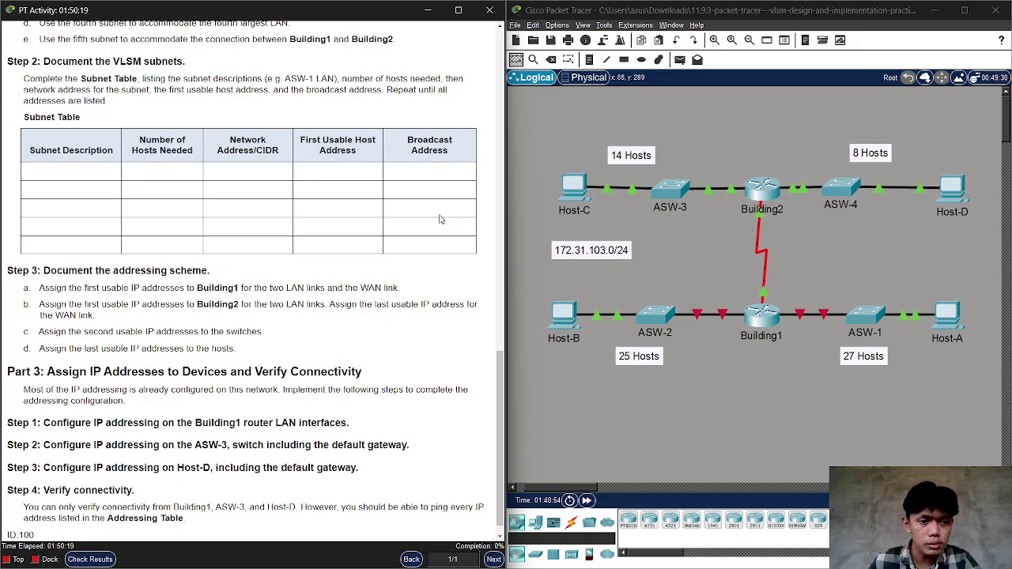
scroll(154, 178, "down", 1)
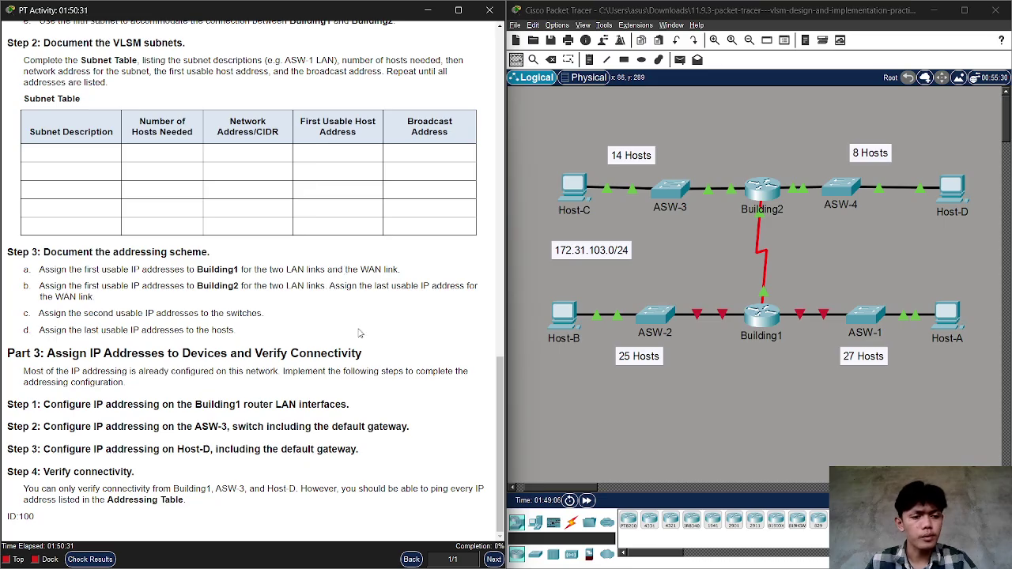
scroll(294, 84, "up", 3)
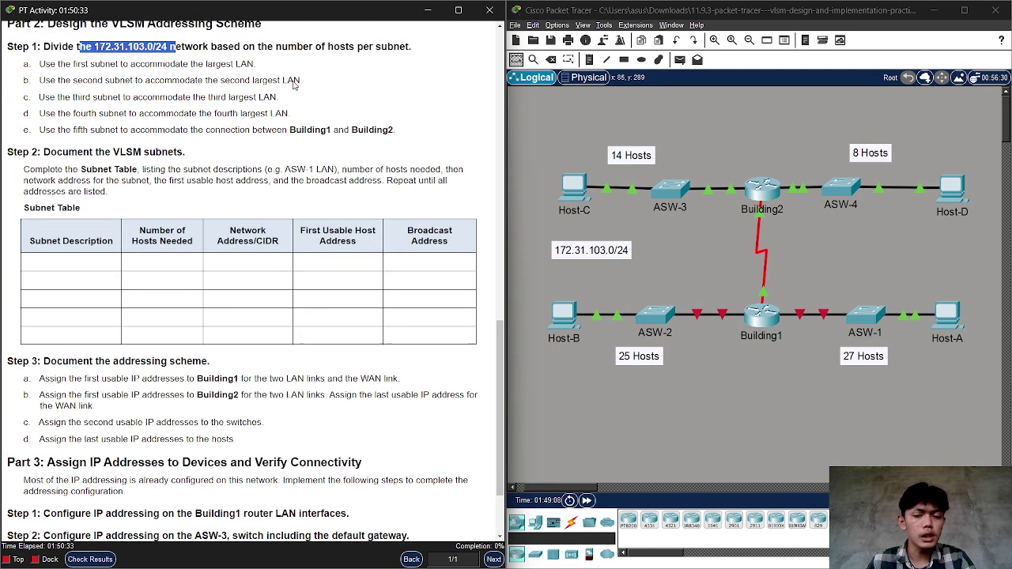
scroll(294, 84, "up", 1)
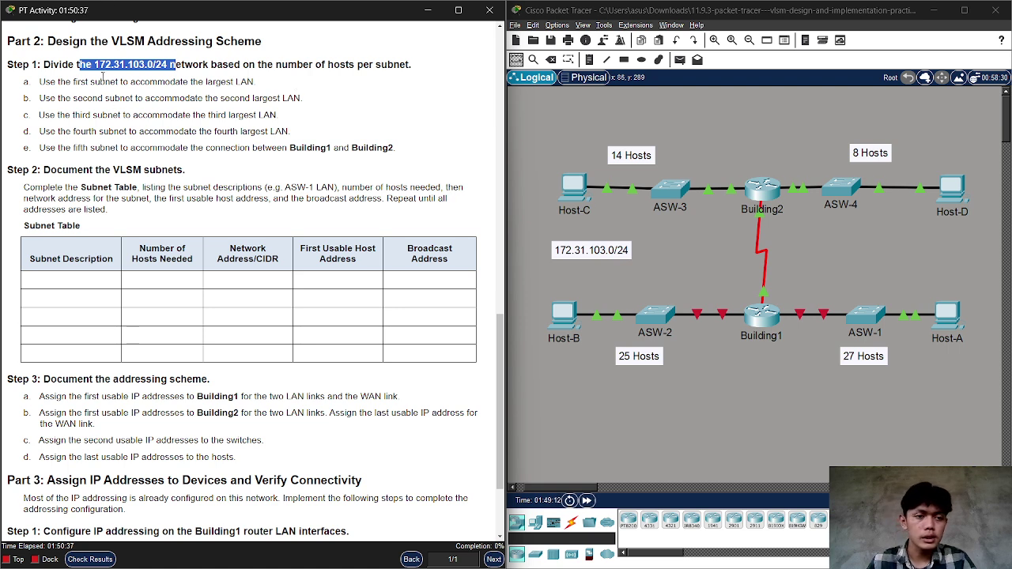
left_click_drag(94, 64, 165, 64)
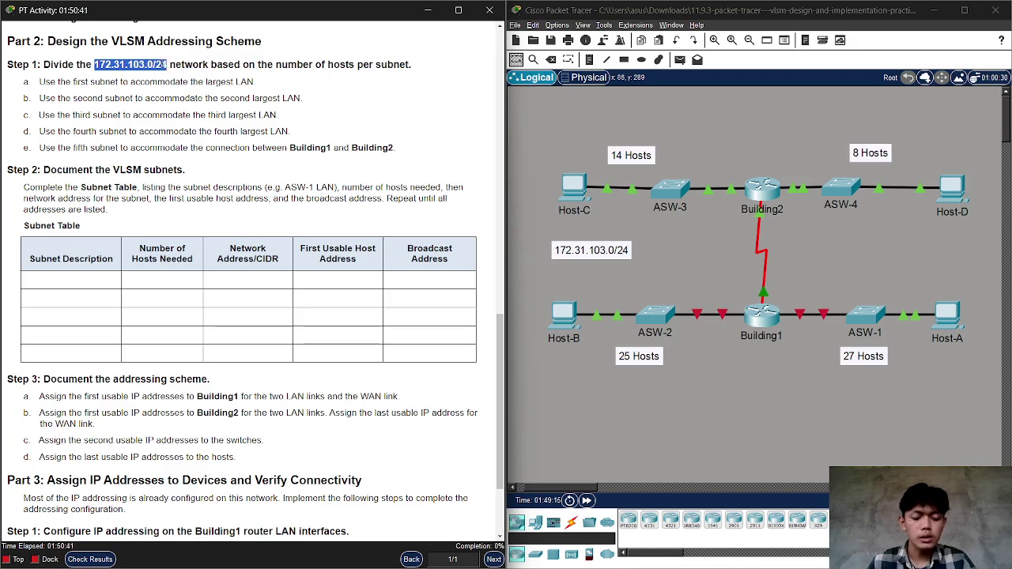
Switch to the subneting workbook in Excel and check its base network address in E98 against the activity instructions.
key("alt+Tab")
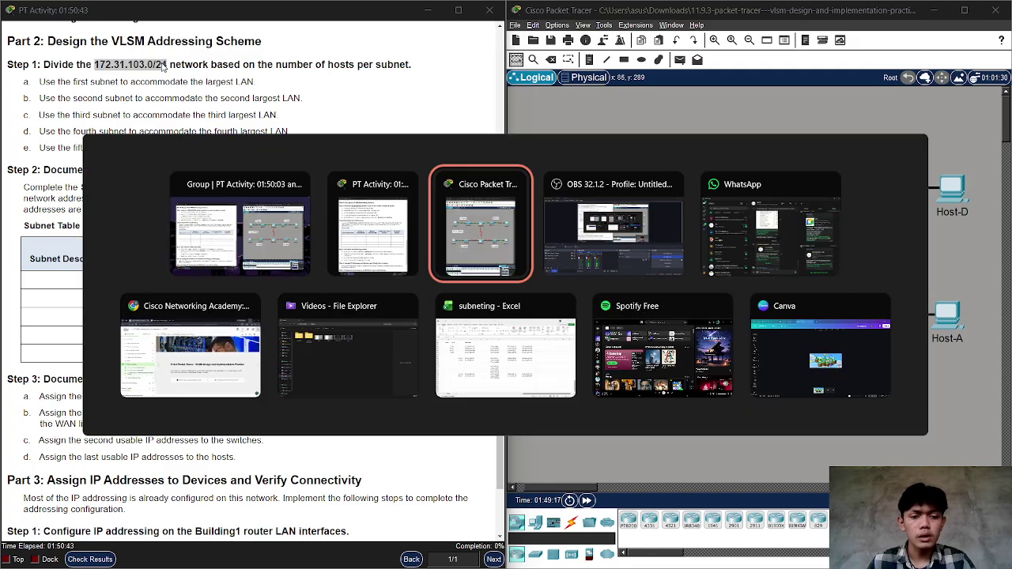
key("Left")
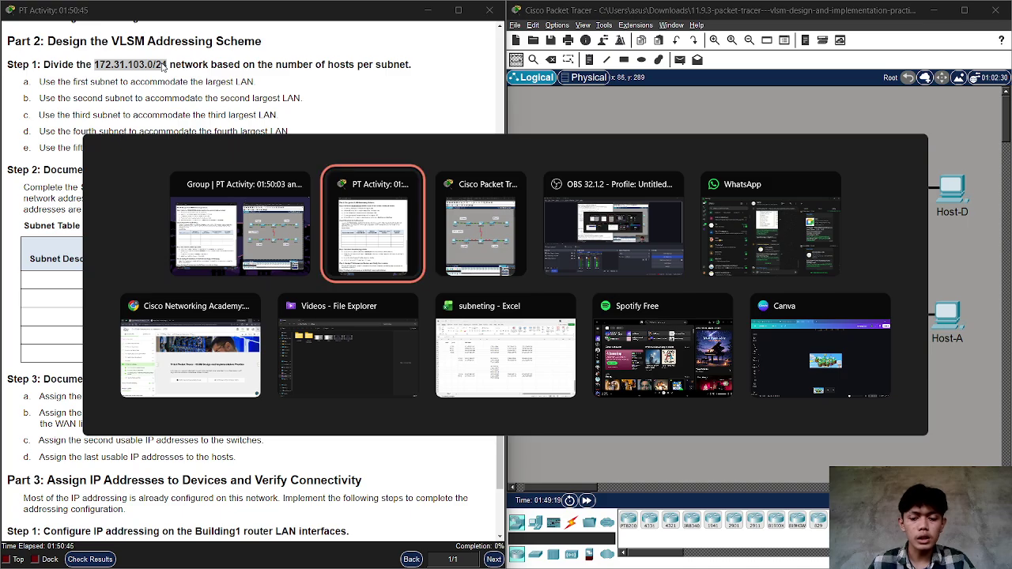
key("Down")
key("Right")
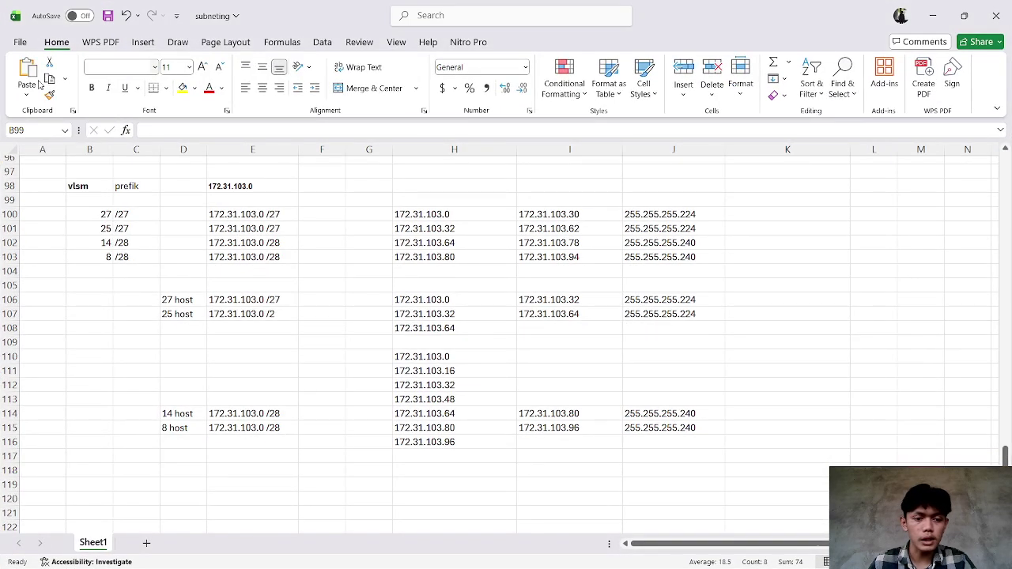
type("27\t/27 25\t/27 14\t/28 8\t/28")
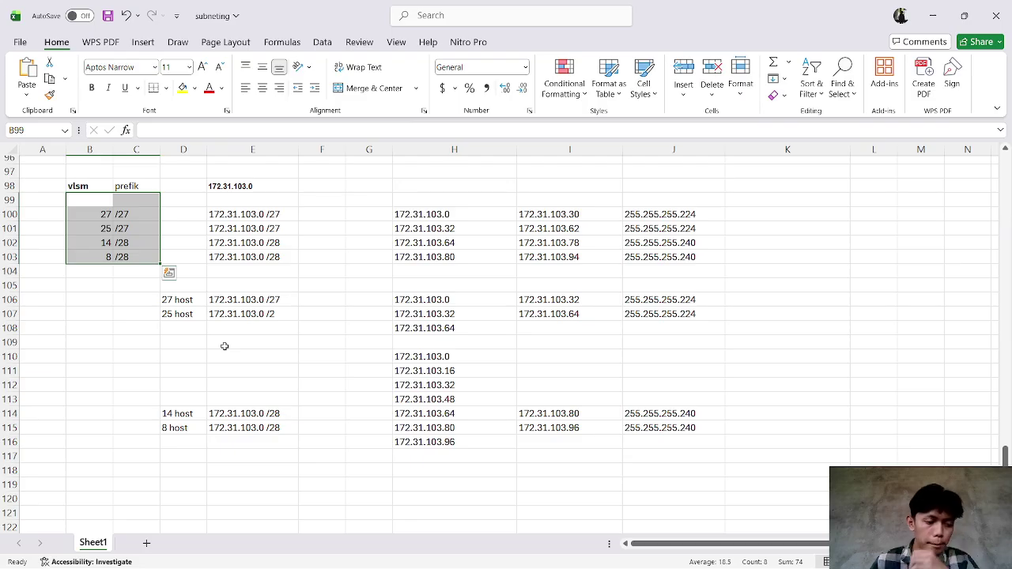
left_click(259, 186)
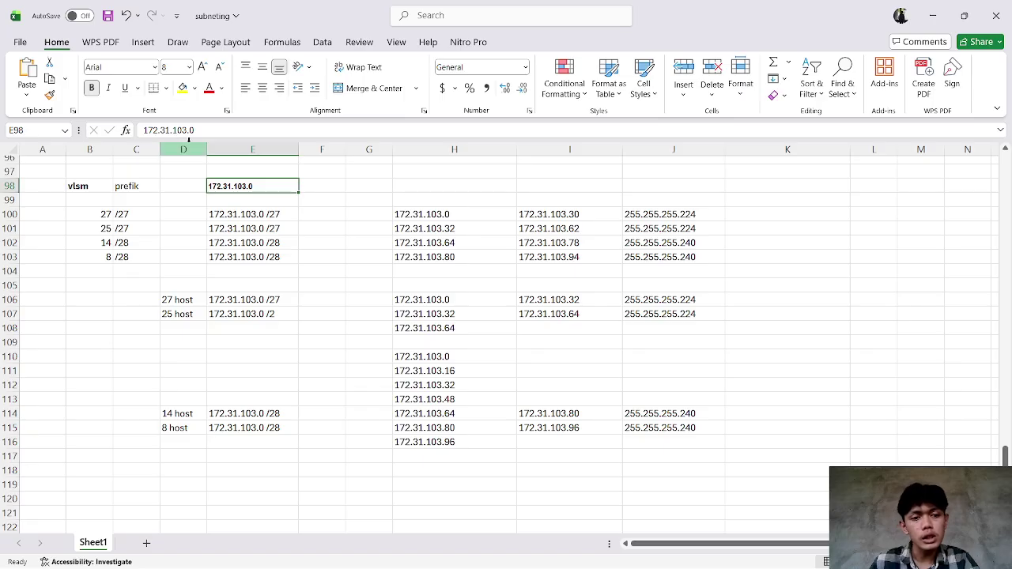
key("alt+Tab")
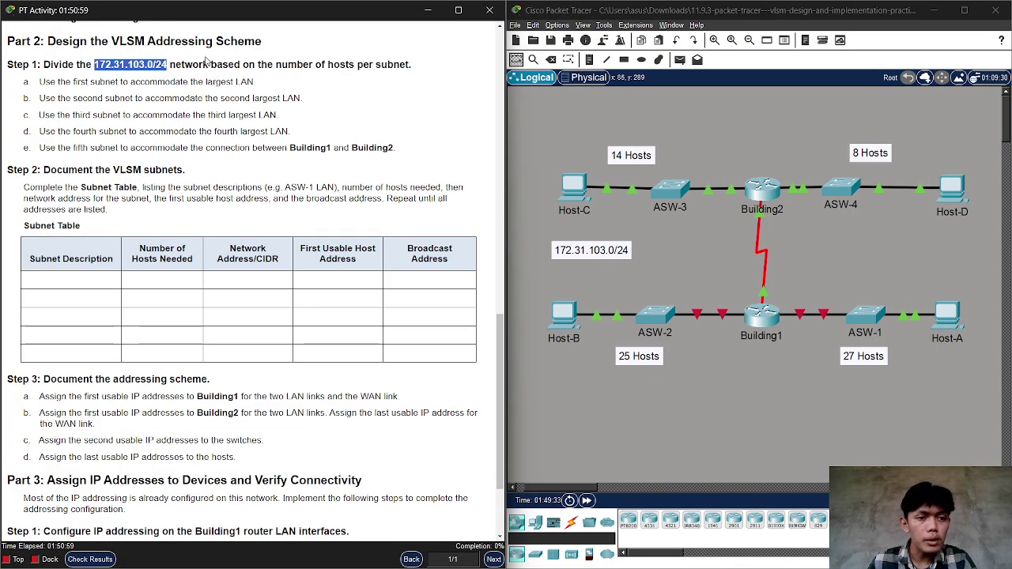
key("alt+Tab")
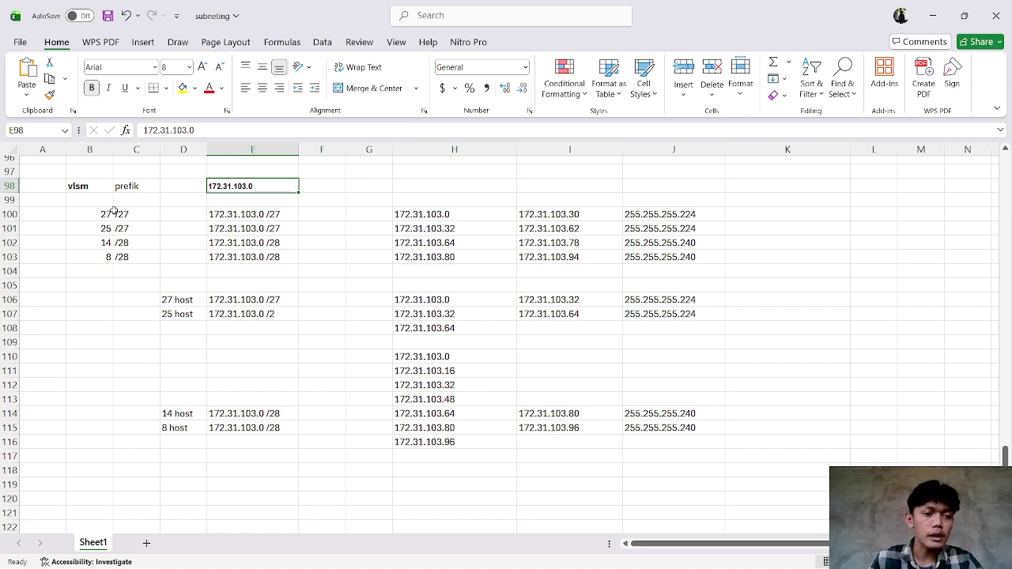
Label the host-count column of the VLSM table by entering "host" in cell B99.
left_click(82, 201)
type("host")
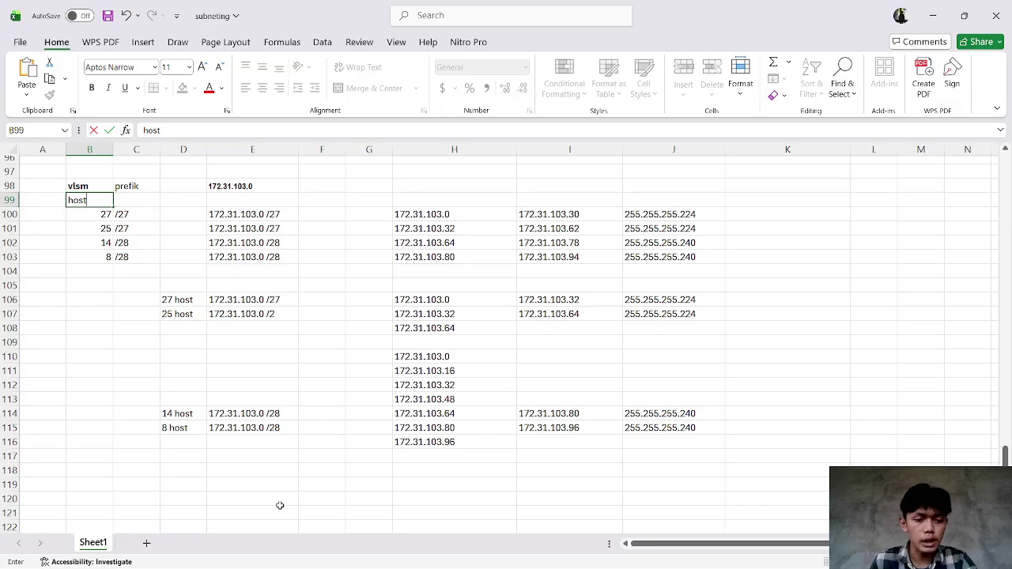
left_click_drag(155, 299, 711, 427)
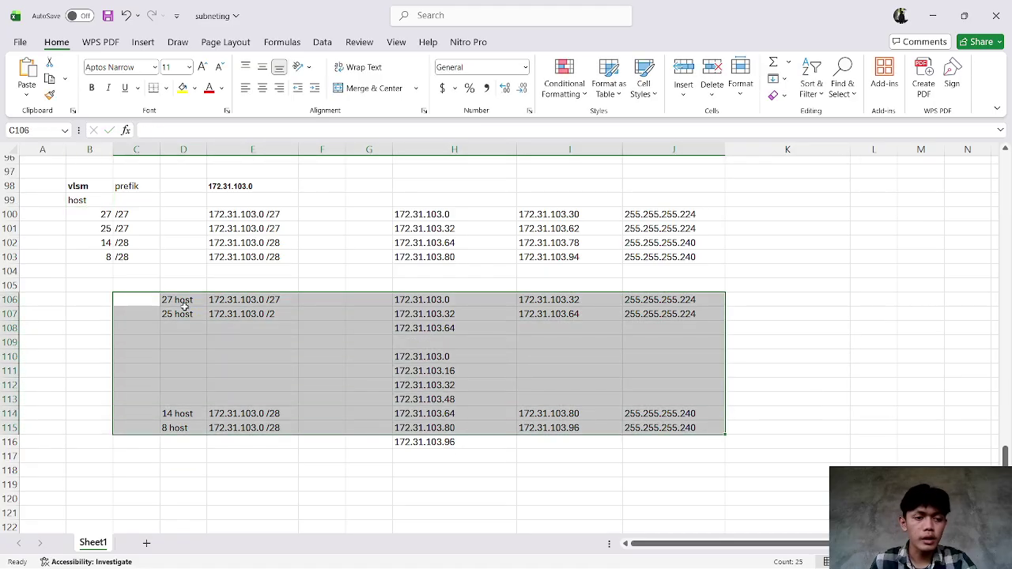
Review the four host counts in B100:B103 one by one together with the prefix for each.
left_click(99, 215)
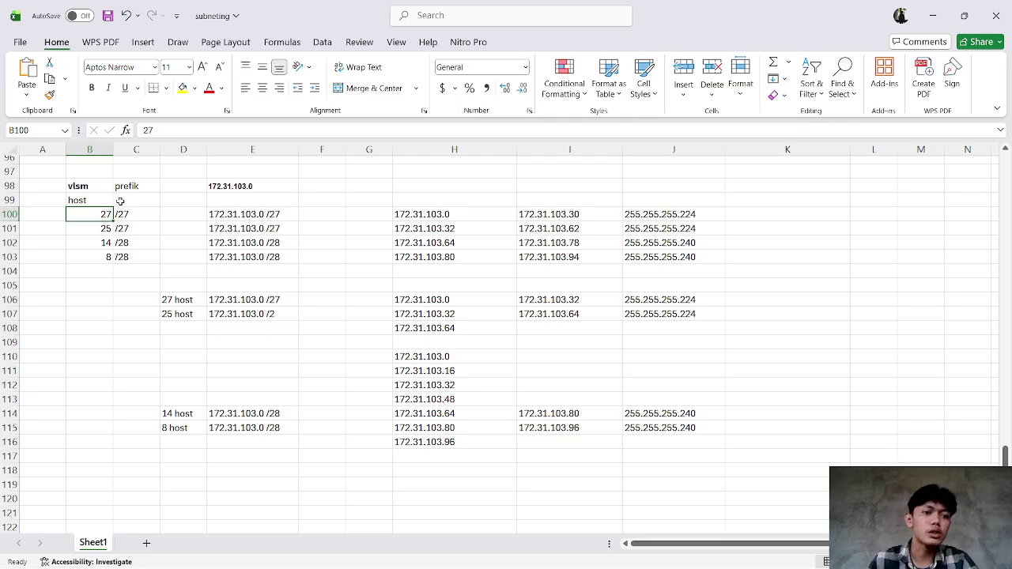
scroll(120, 201, "up", 10)
scroll(120, 201, "down", 9)
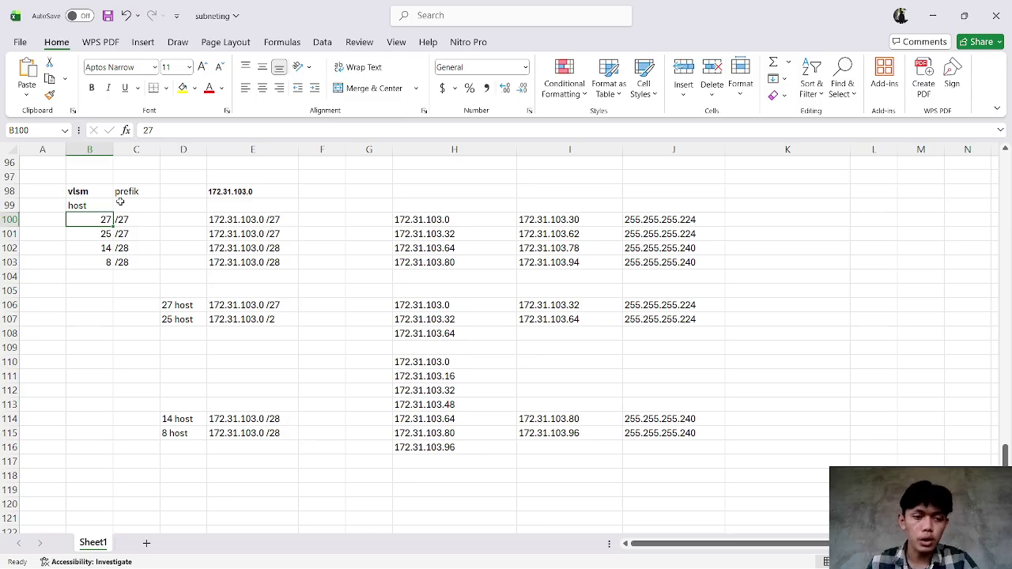
key("Down")
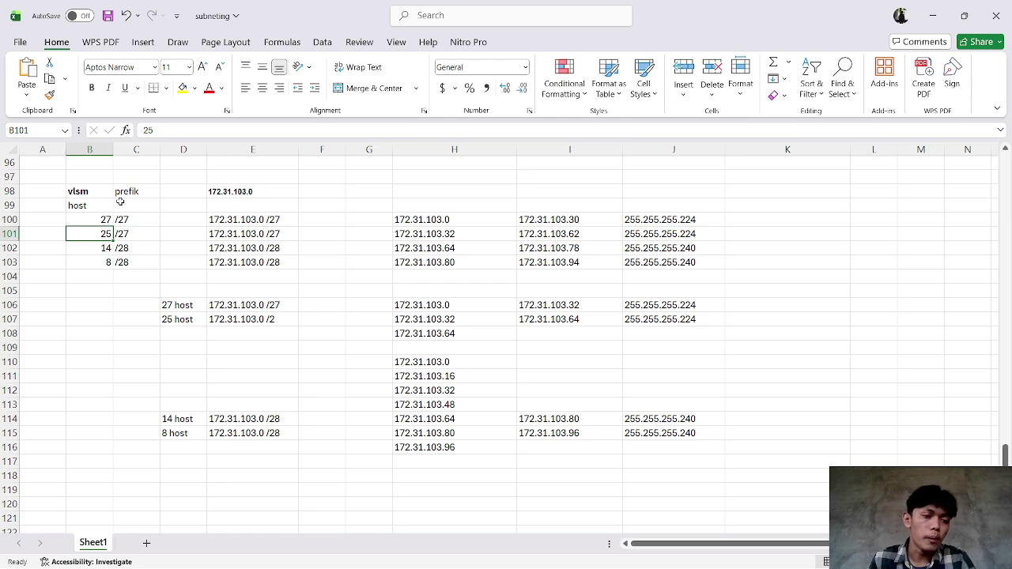
key("Down")
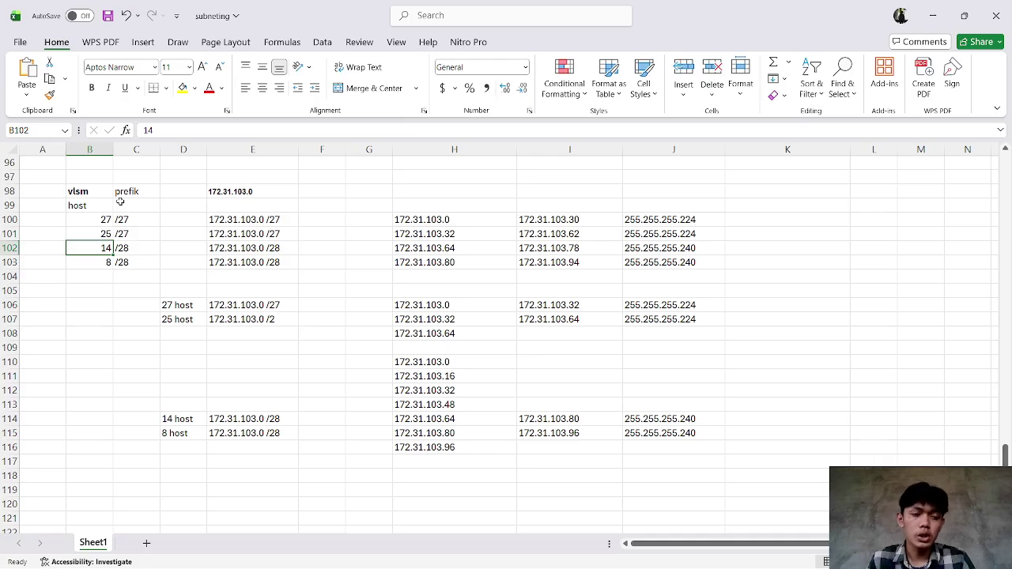
key("Down")
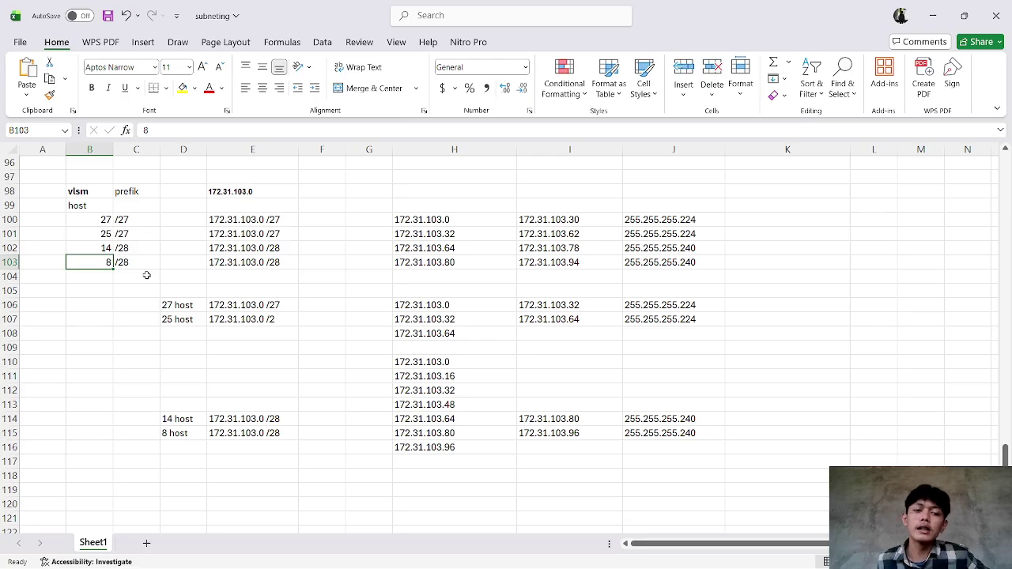
Correct the 25-host network in cell E107 to 172.31.103.0 /27.
left_click(283, 315)
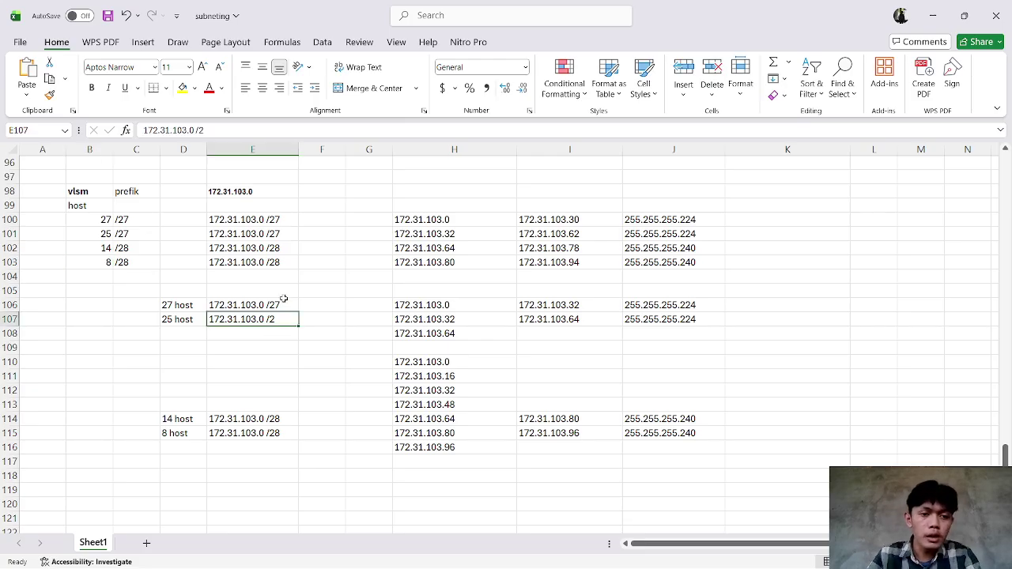
left_click(252, 131)
type("7")
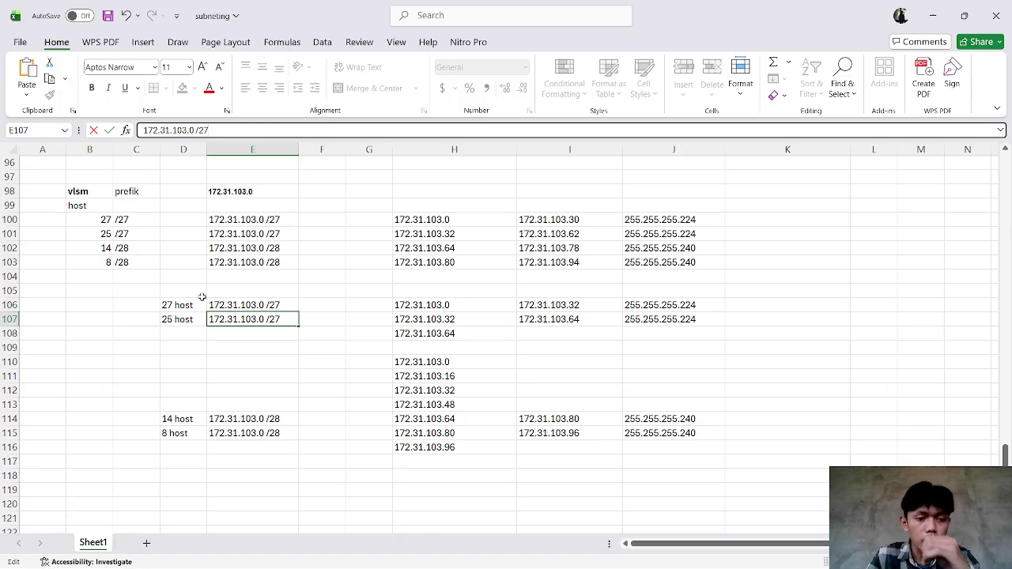
left_click(168, 303)
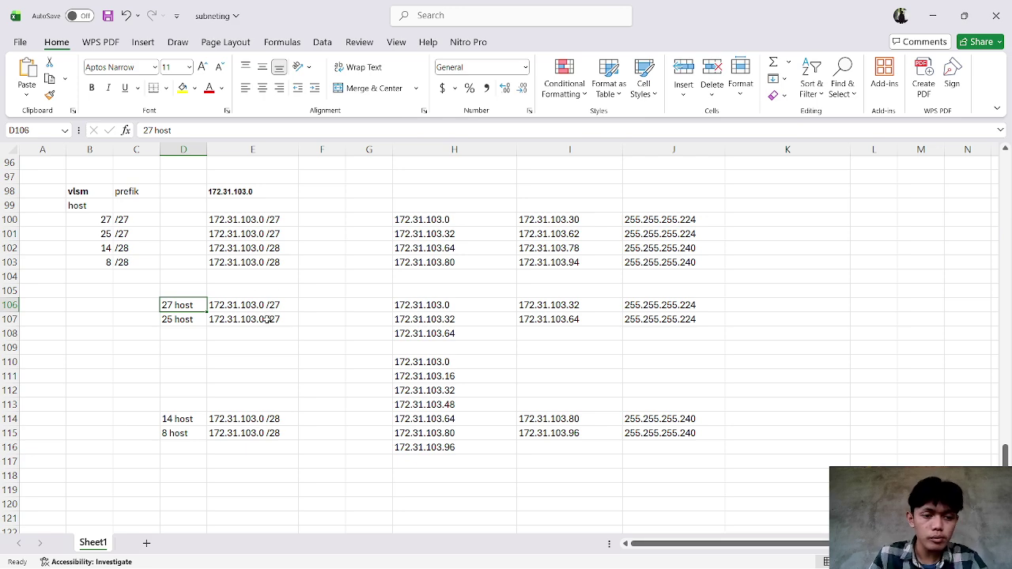
Examine the /27 subnet boundaries in H106:H108 and the end address of the 27-host subnet.
left_click(416, 305)
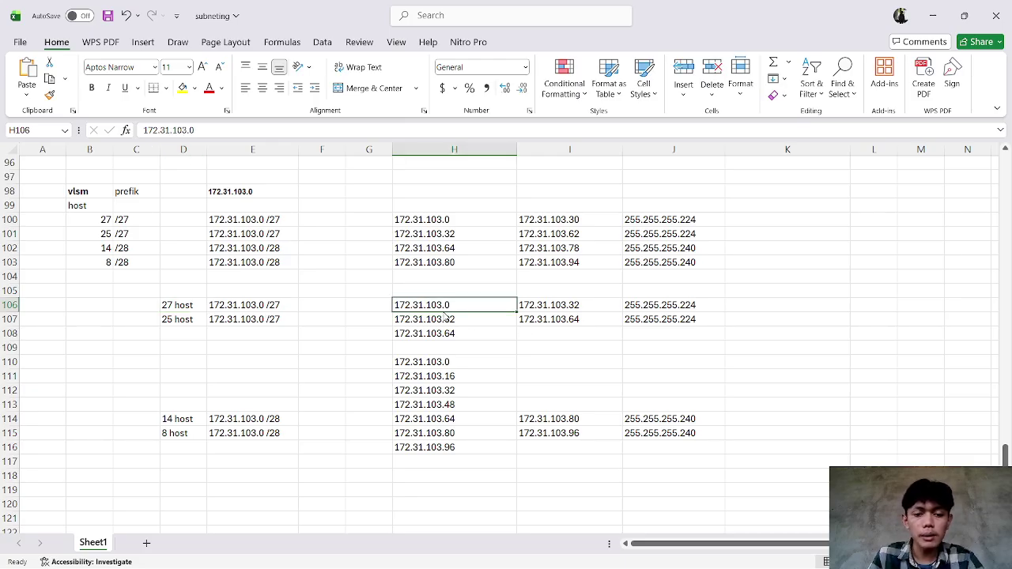
left_click_drag(444, 311, 440, 331)
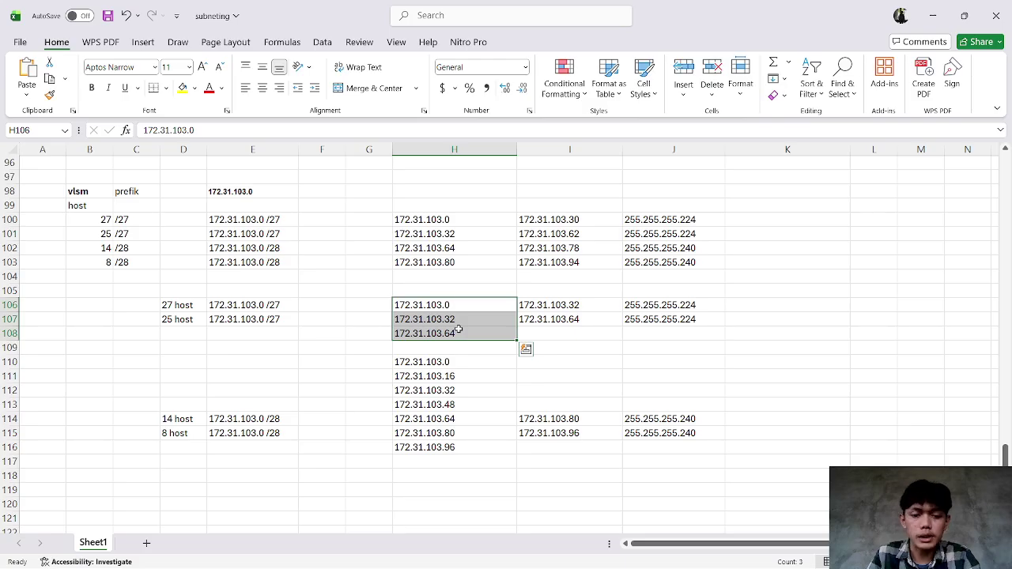
left_click(523, 304)
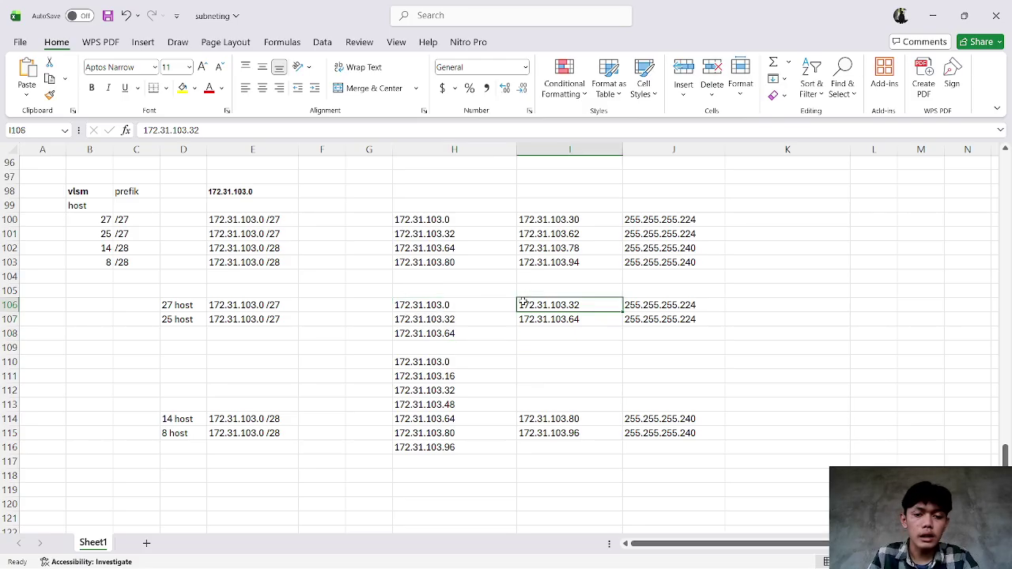
Examine the end addresses, subnet masks and network addresses of the 27-host and 25-host /27 subnets in rows 106 to 108.
left_click_drag(540, 305, 550, 332)
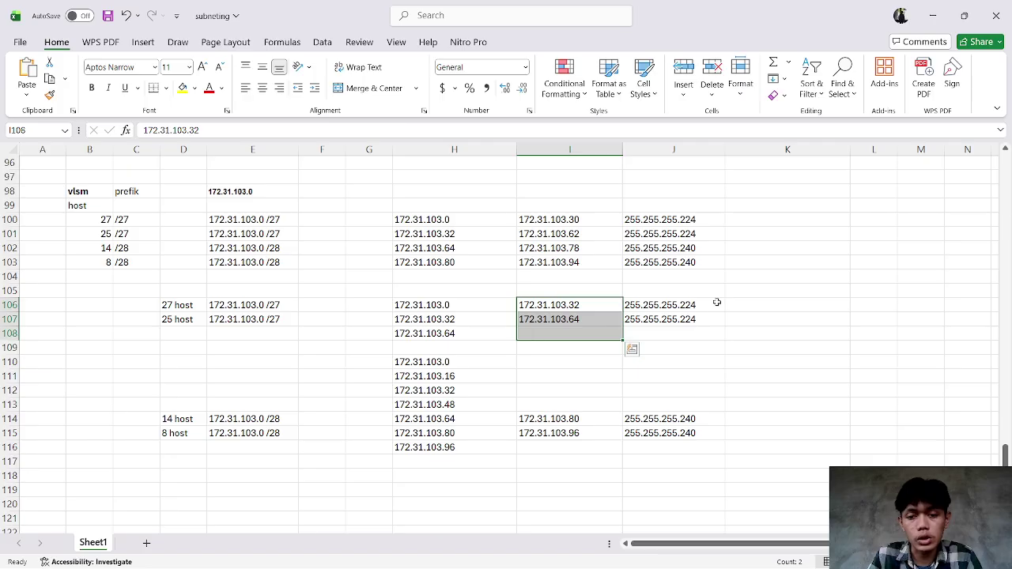
left_click(685, 315)
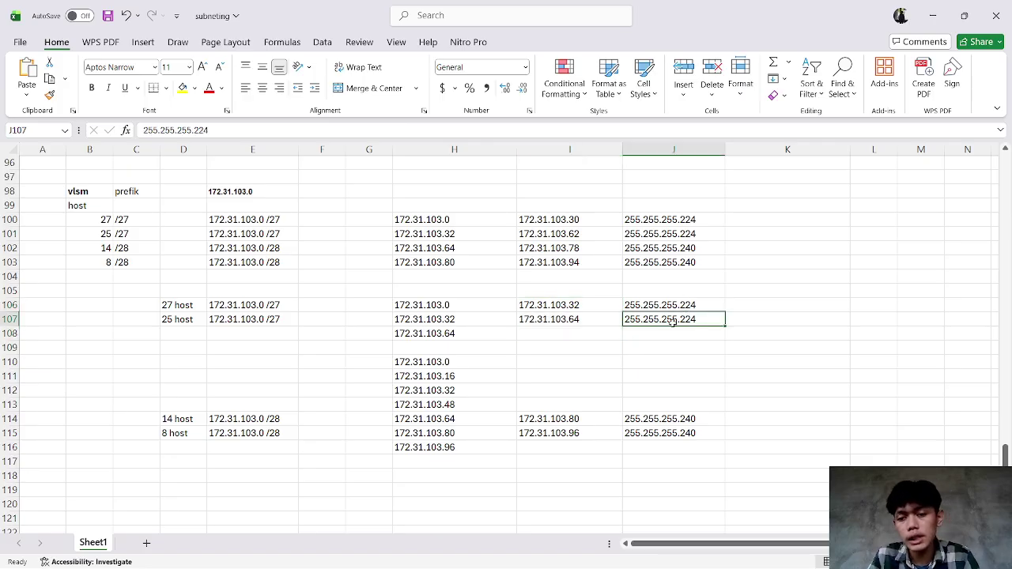
left_click(683, 305)
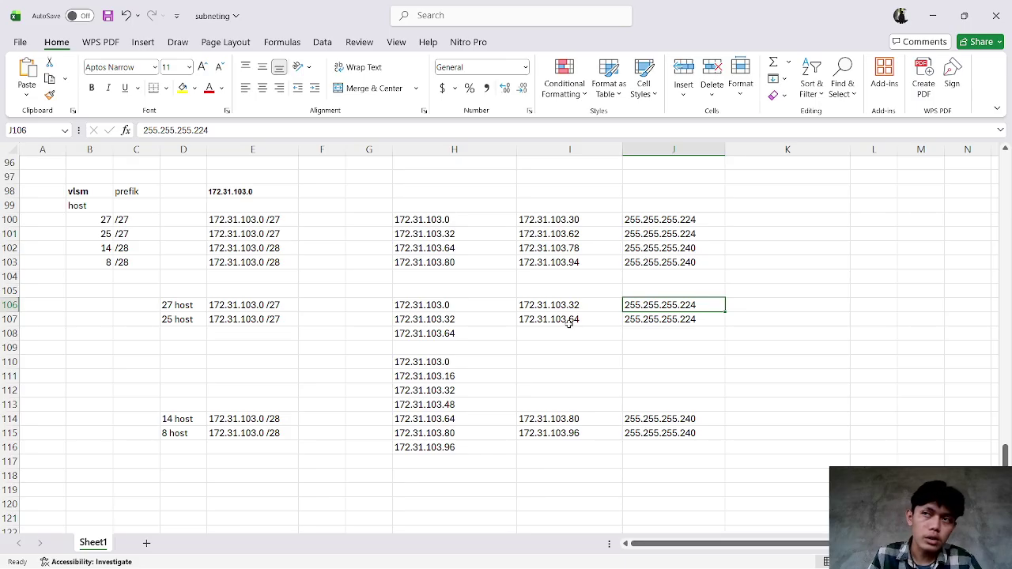
left_click_drag(385, 300, 448, 345)
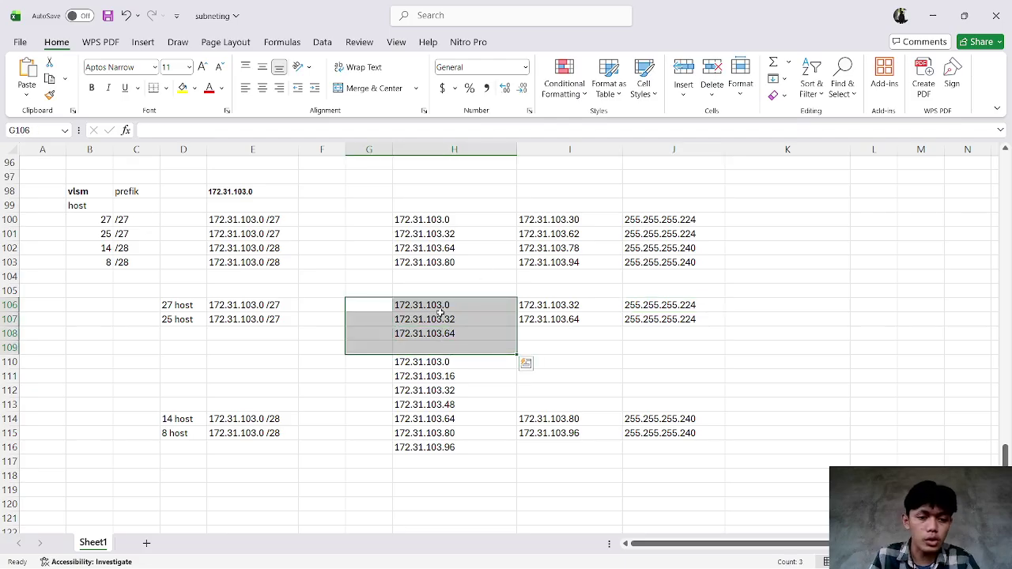
left_click(441, 314)
left_click(163, 305)
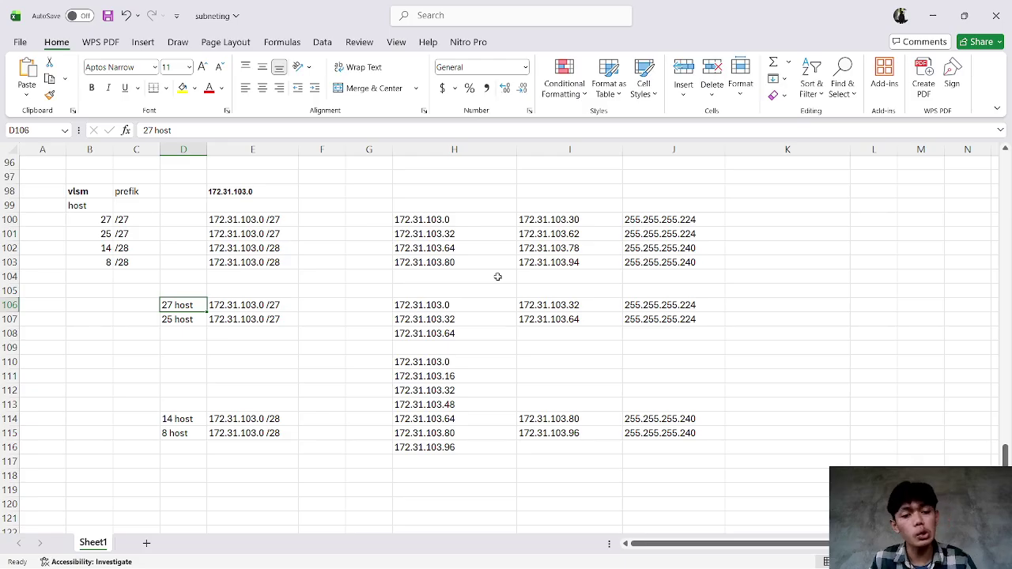
left_click(164, 317)
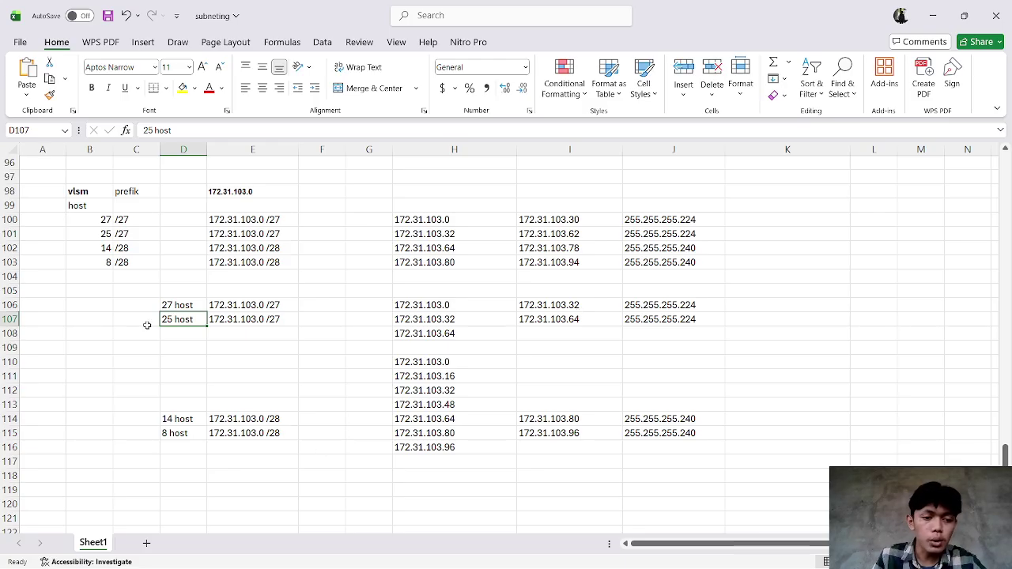
left_click(450, 318)
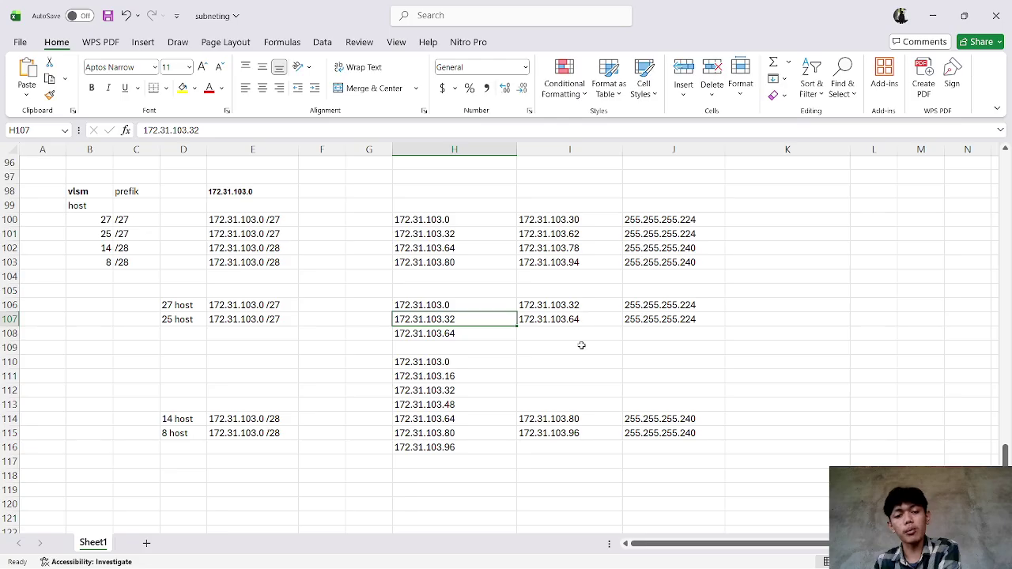
left_click(274, 317)
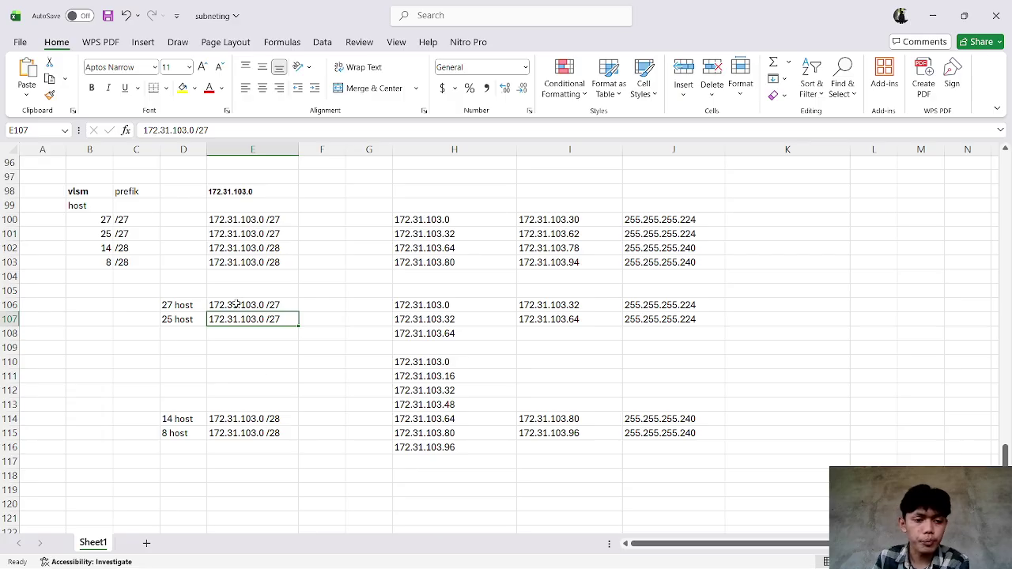
Examine the 14-host and 8-host /28 subnets in rows 114 and 115 against the address blocks listed in column H.
left_click(182, 420)
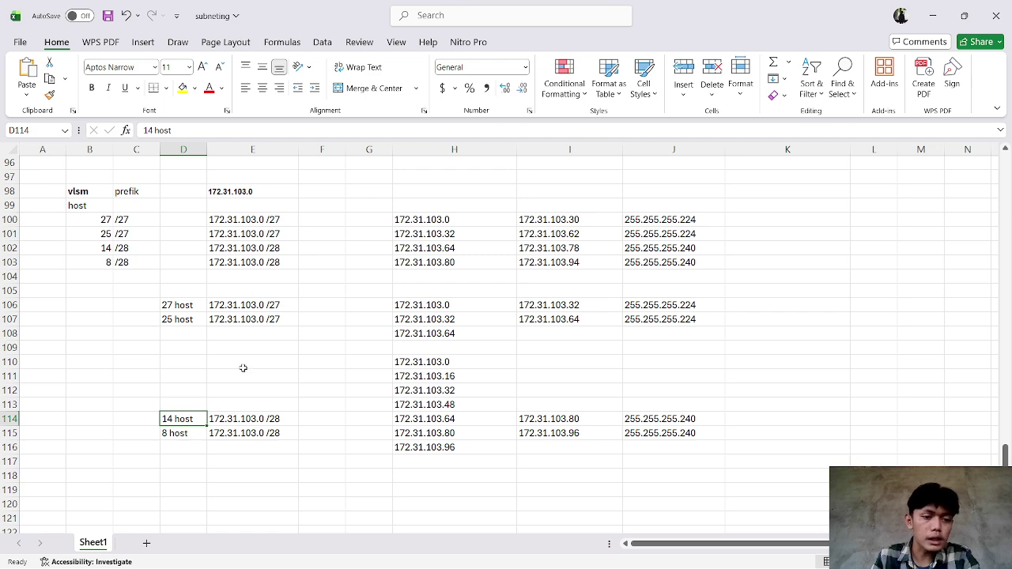
left_click(376, 460)
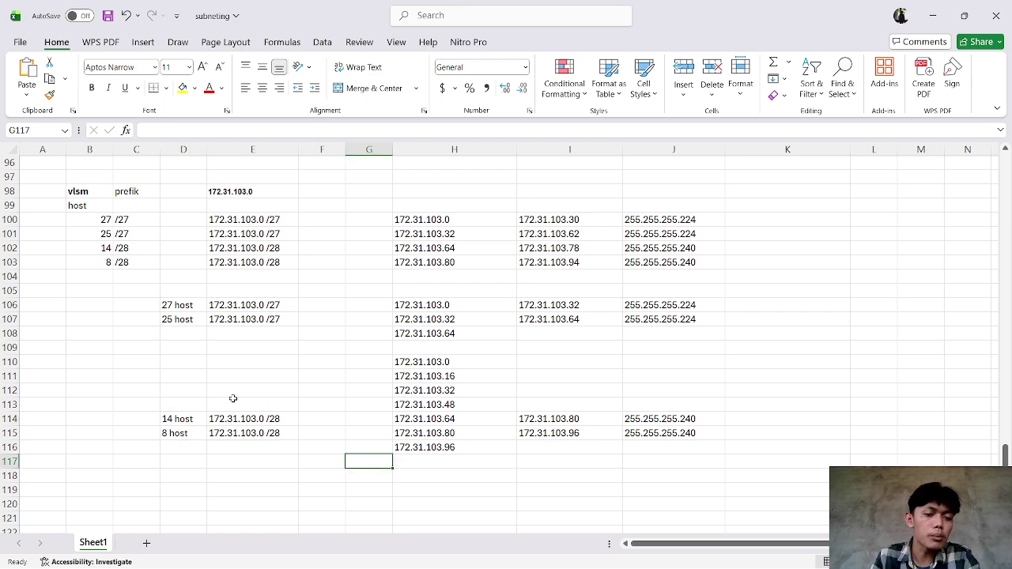
left_click(180, 419)
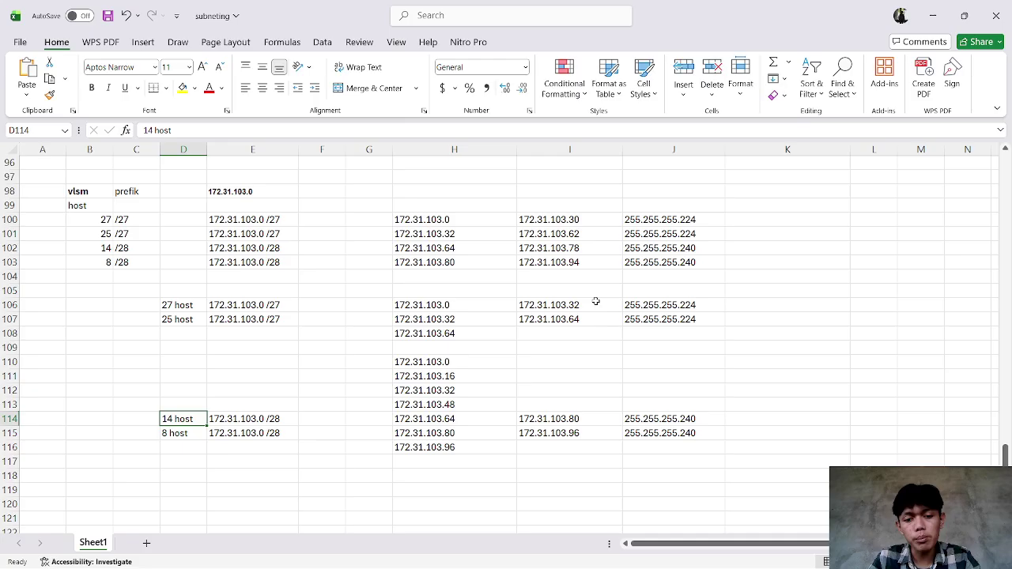
left_click_drag(466, 404, 415, 375)
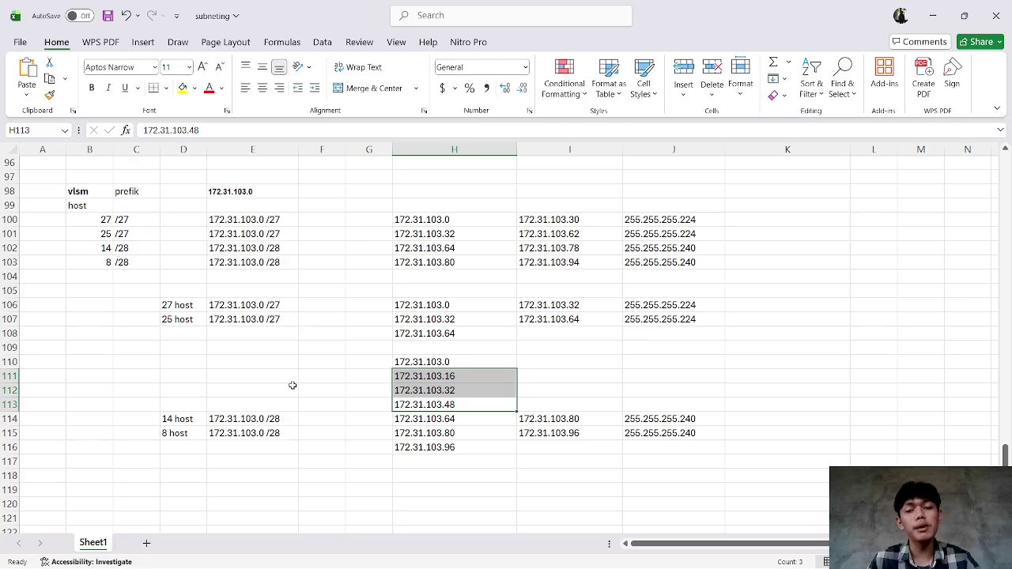
left_click_drag(217, 419, 676, 420)
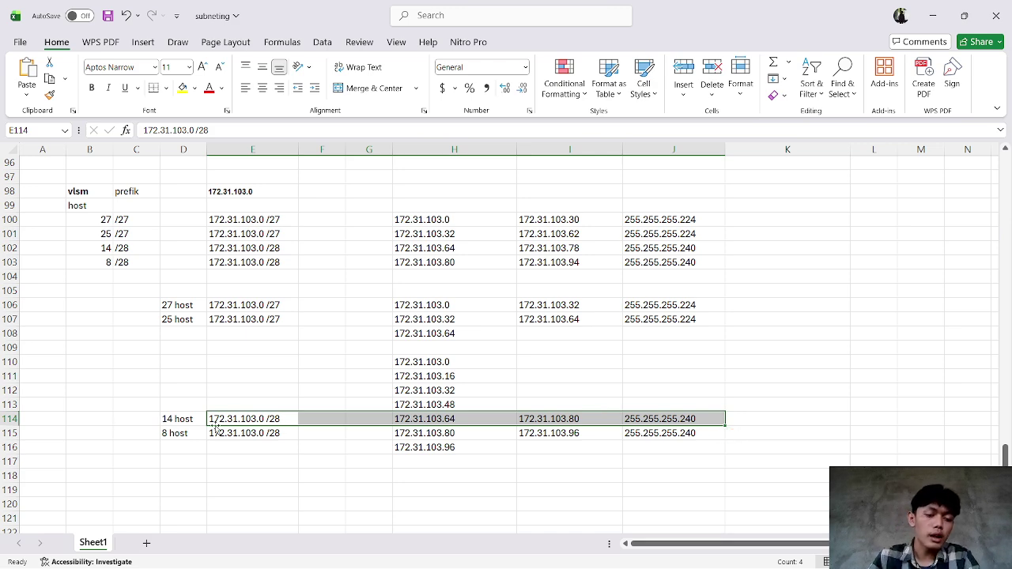
left_click(178, 447)
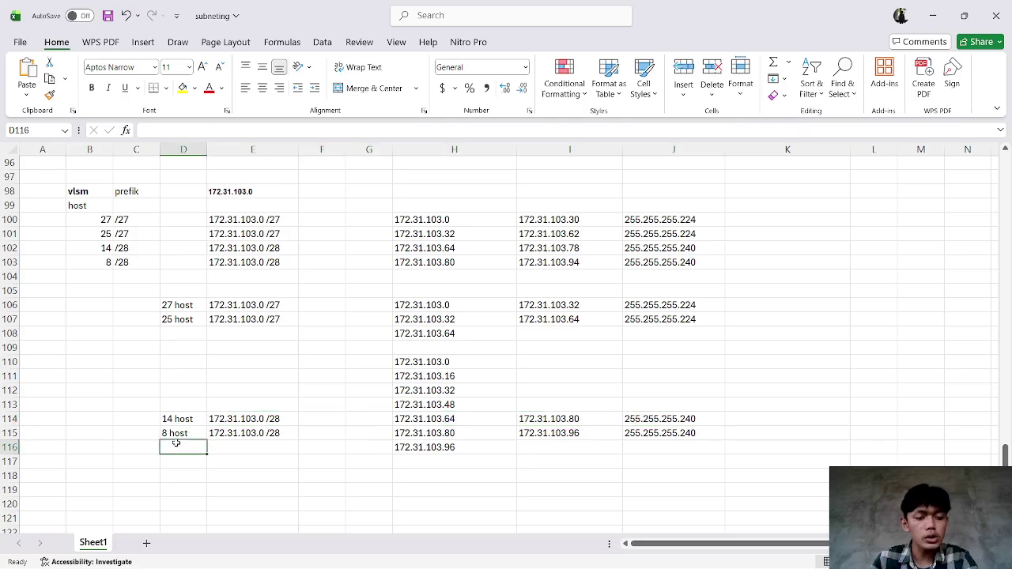
left_click(176, 433)
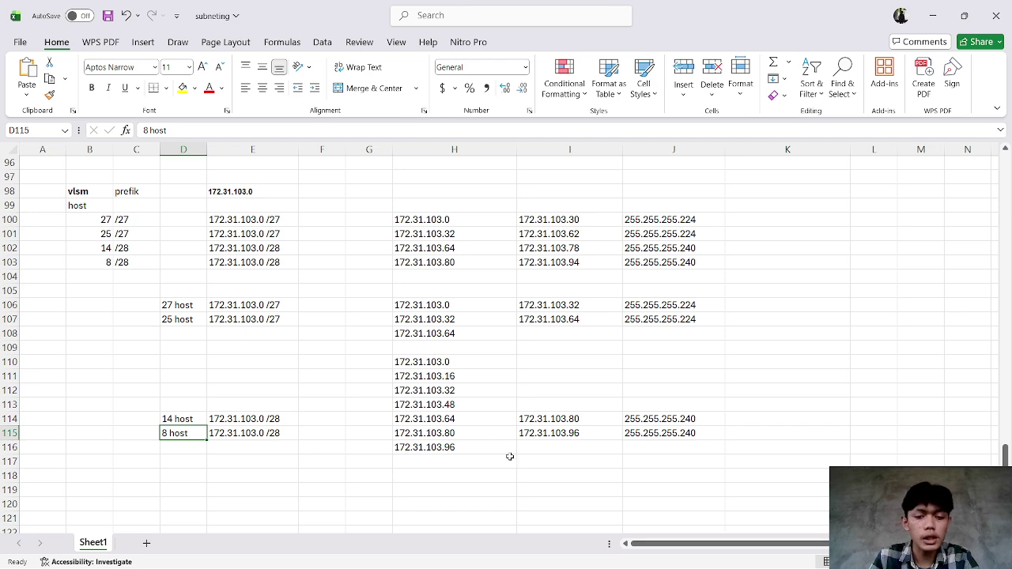
left_click(455, 432)
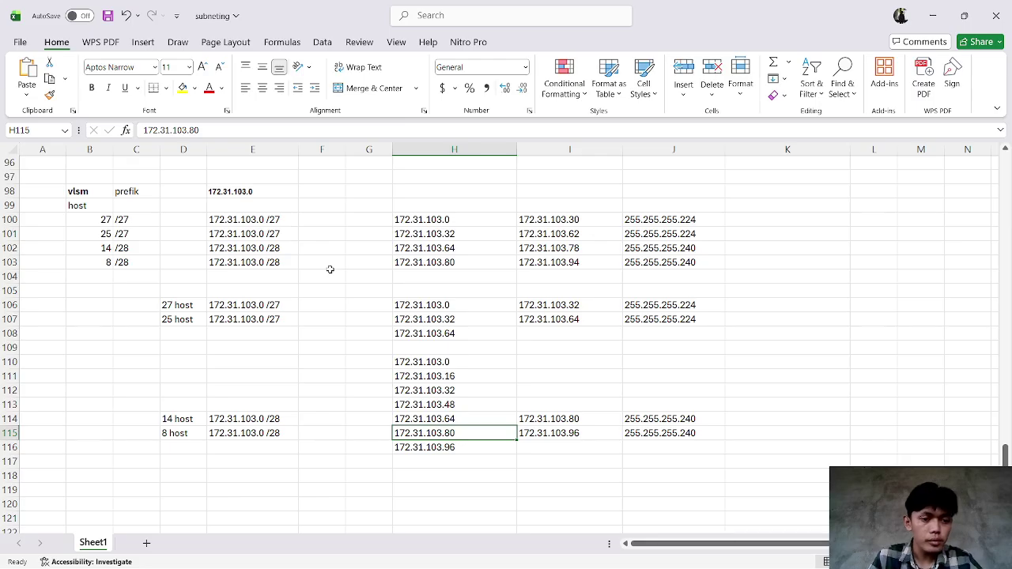
Review the complete VLSM summary for all four LANs in B100:J103.
scroll(329, 269, "up", 1)
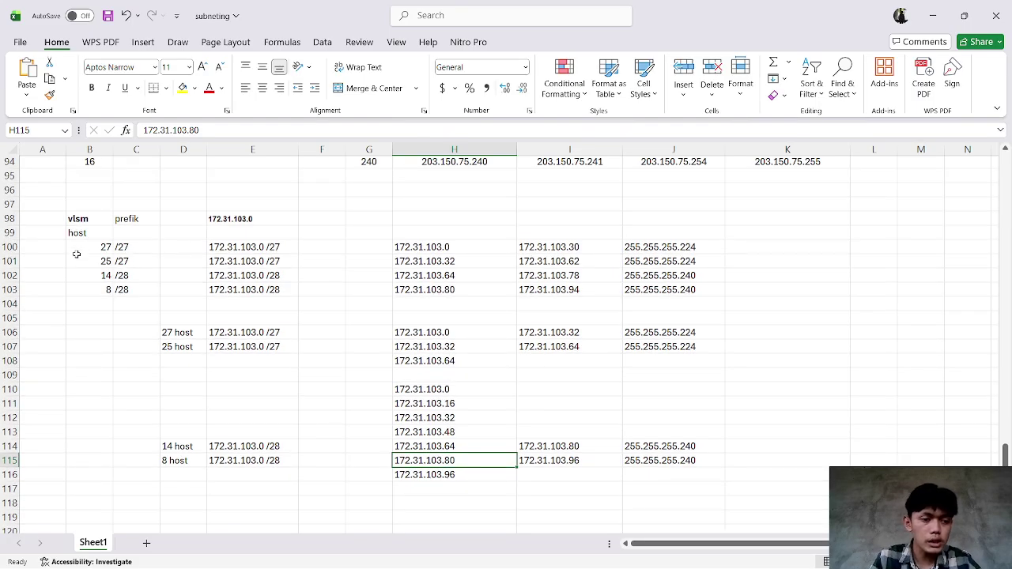
left_click_drag(82, 250, 653, 292)
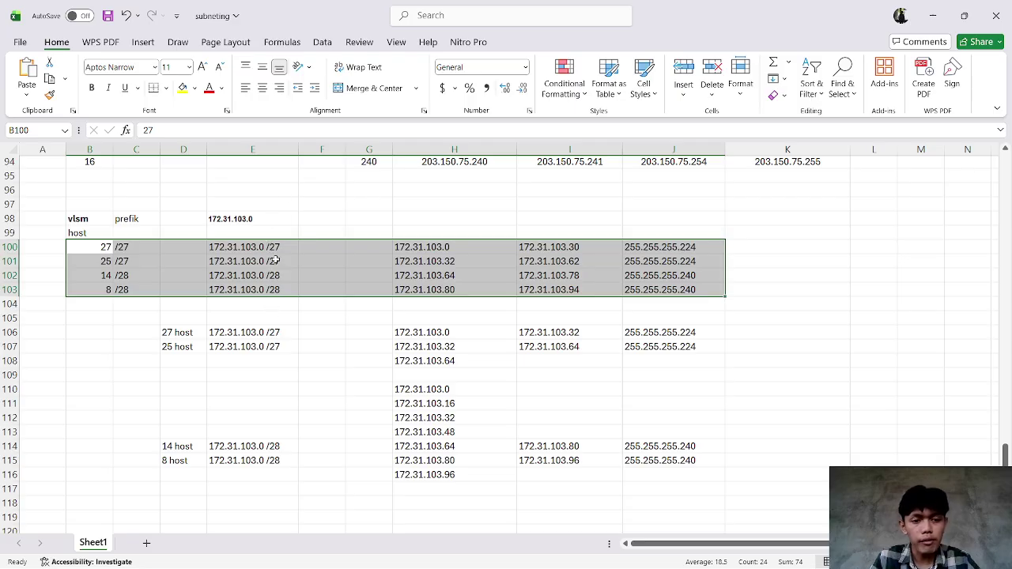
left_click(469, 290)
Switch to Packet Tracer and read the activity instructions on documenting the addressing scheme and configuring the devices.
key("alt+Tab")
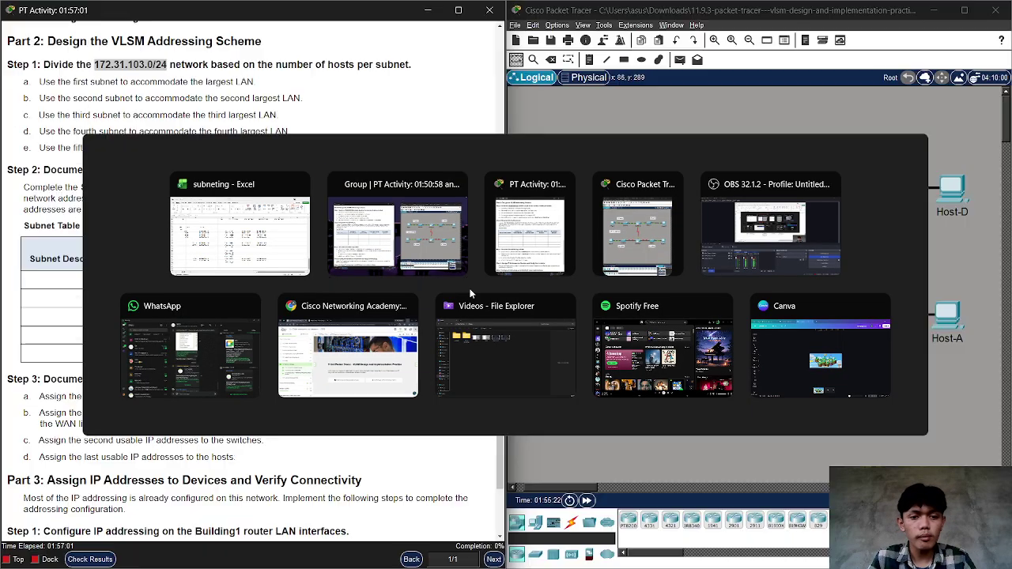
scroll(144, 274, "down", 3)
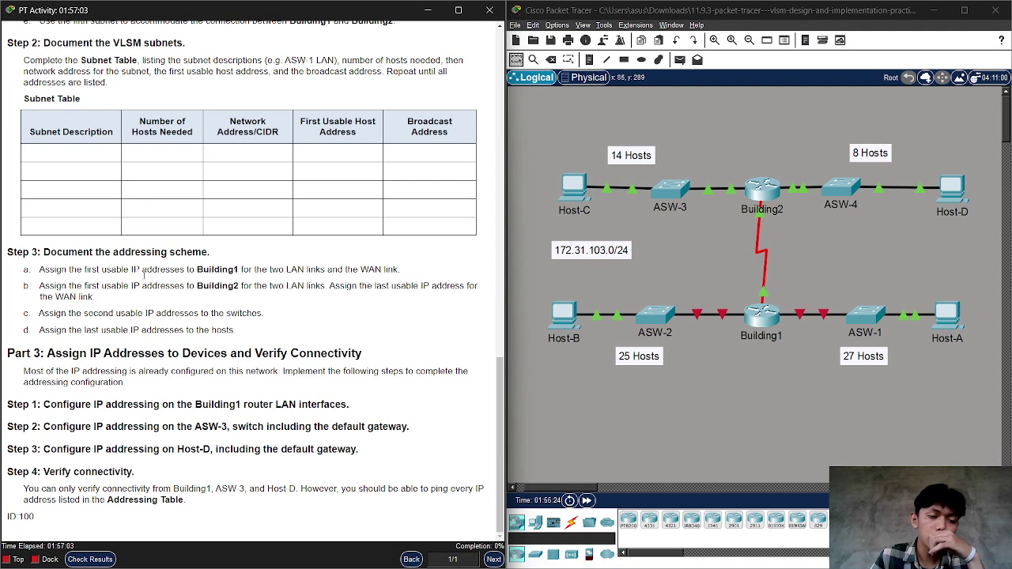
scroll(144, 279, "up", 3)
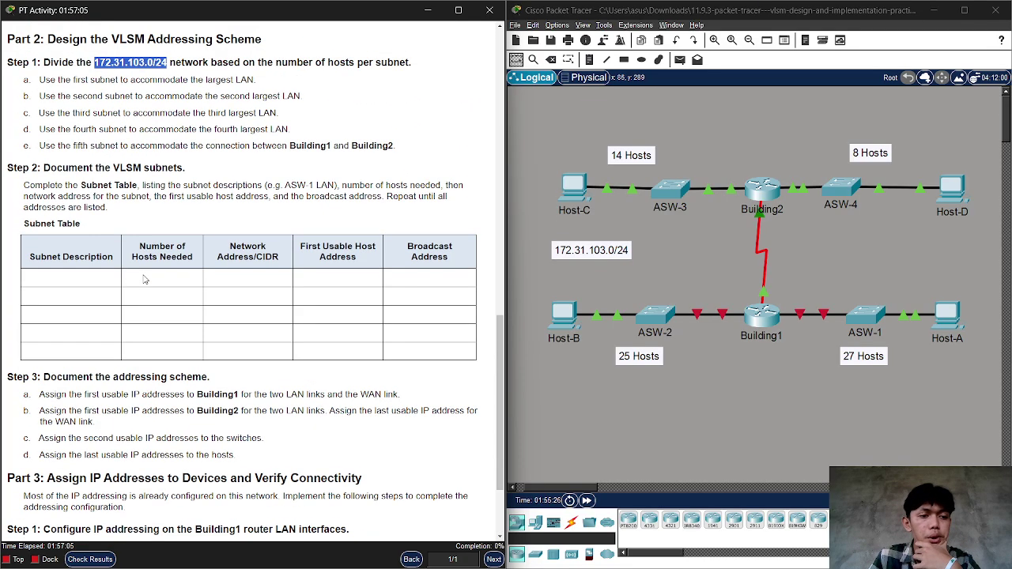
scroll(145, 278, "down", 3)
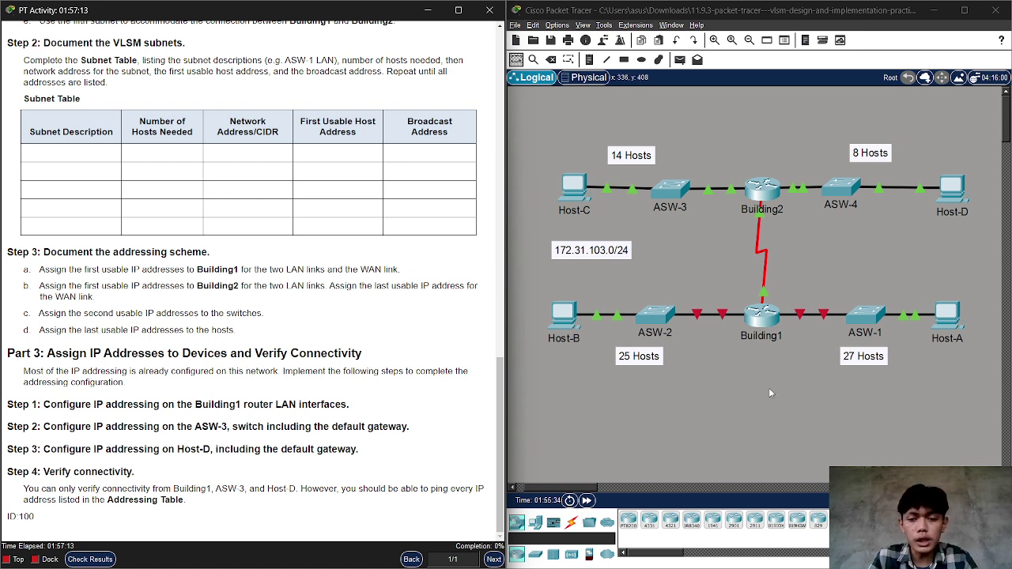
Open the Building1 router's command line and enter global configuration mode from the terminal with en and conf.
left_click(757, 322)
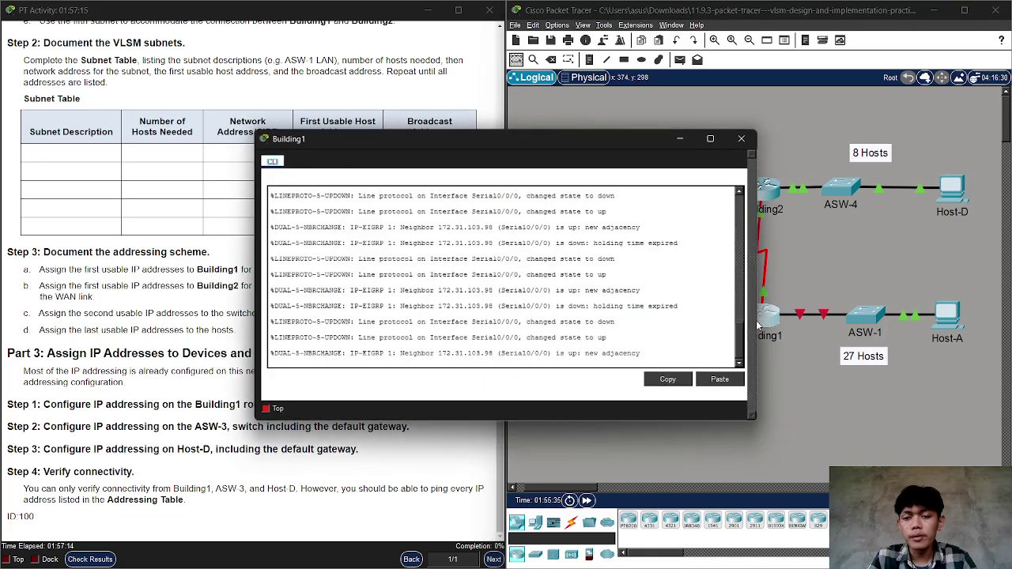
left_click_drag(581, 131, 779, 98)
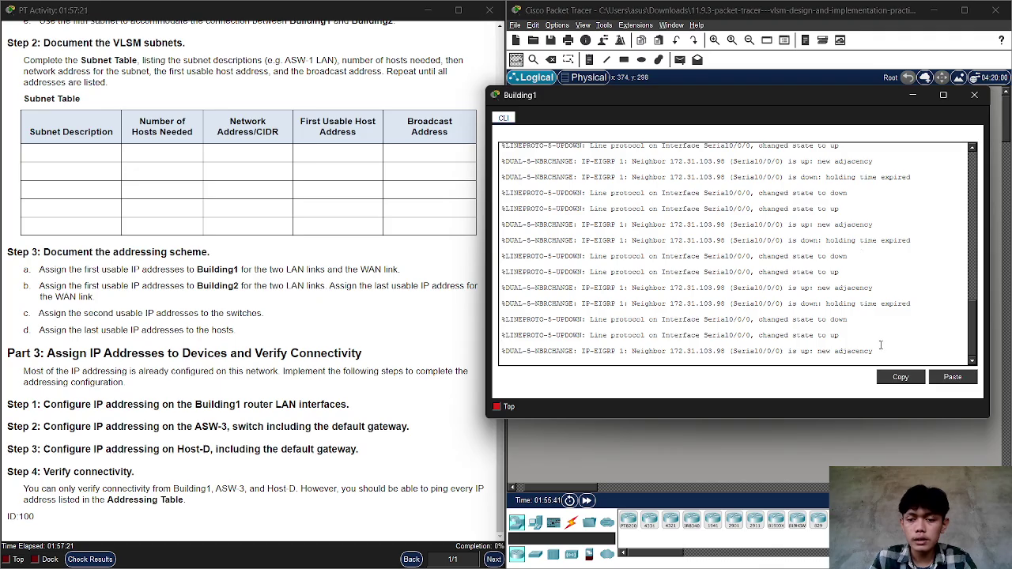
key("Return")
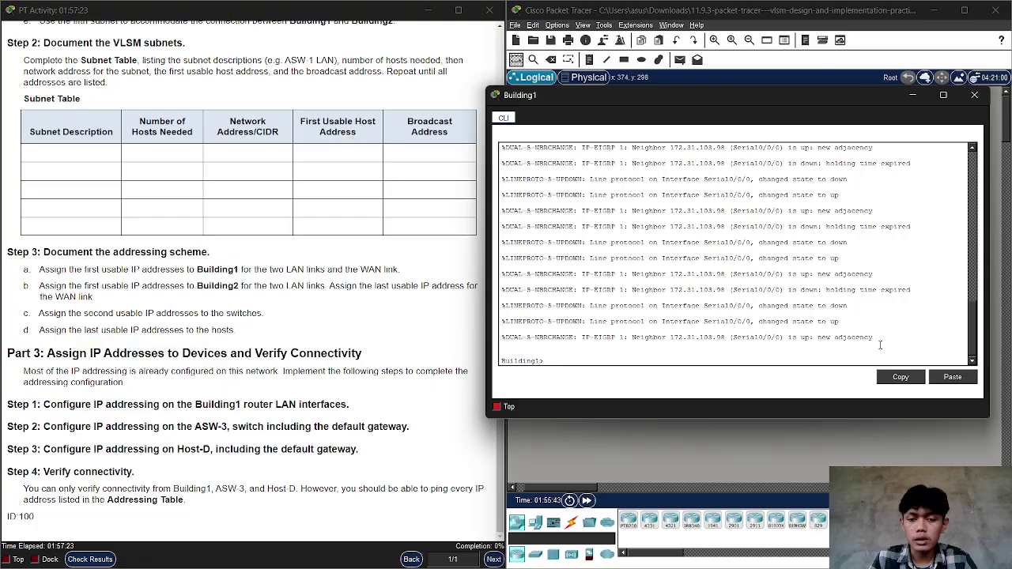
type("en")
key("Return")
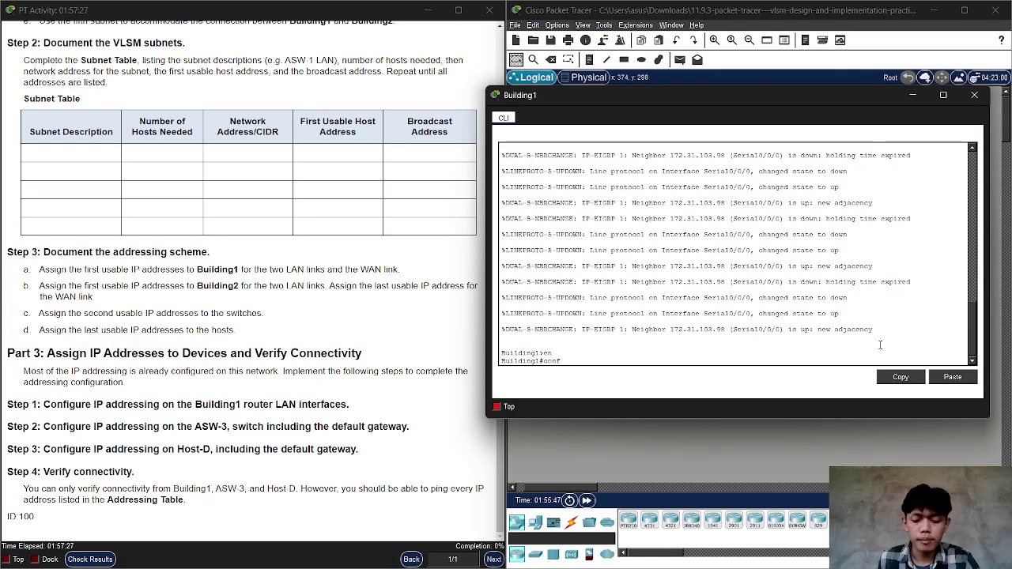
type("conf")
key("Return")
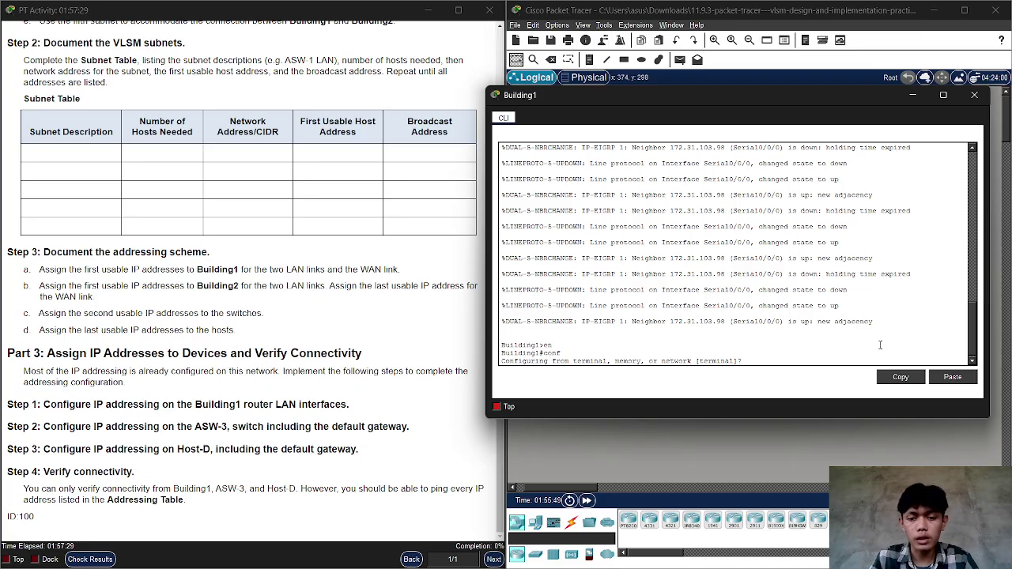
key("Return")
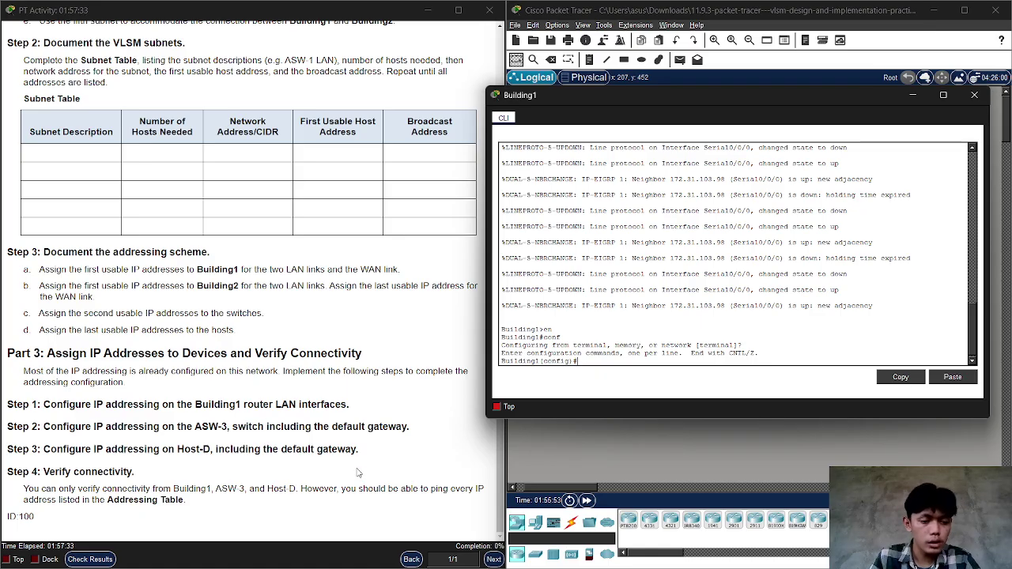
Check the activity results and examine the assessment items for ASW-3, Building1 and Host-D in the enlarged window.
left_click(82, 567)
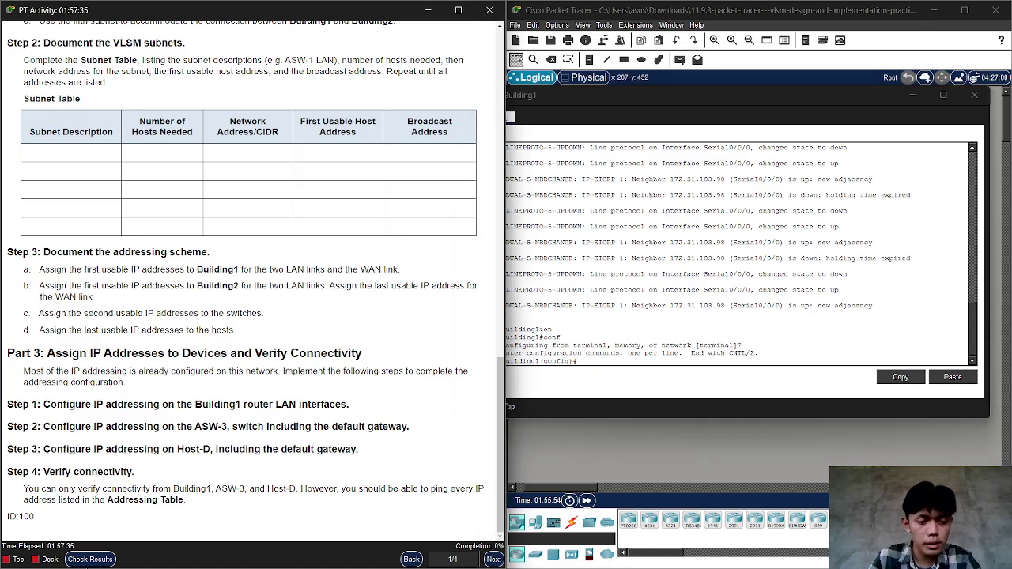
left_click(89, 559)
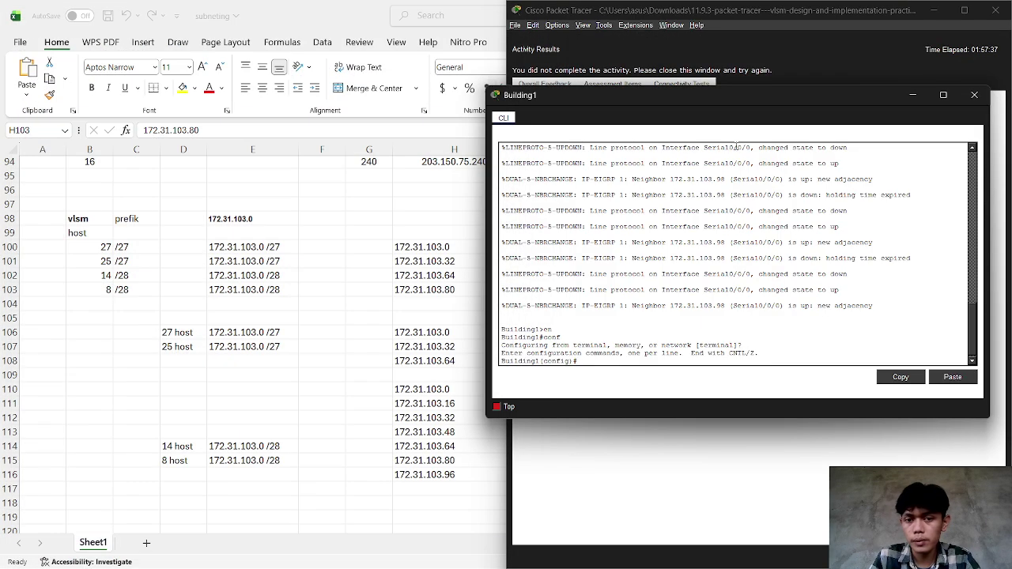
left_click(911, 96)
left_click(612, 84)
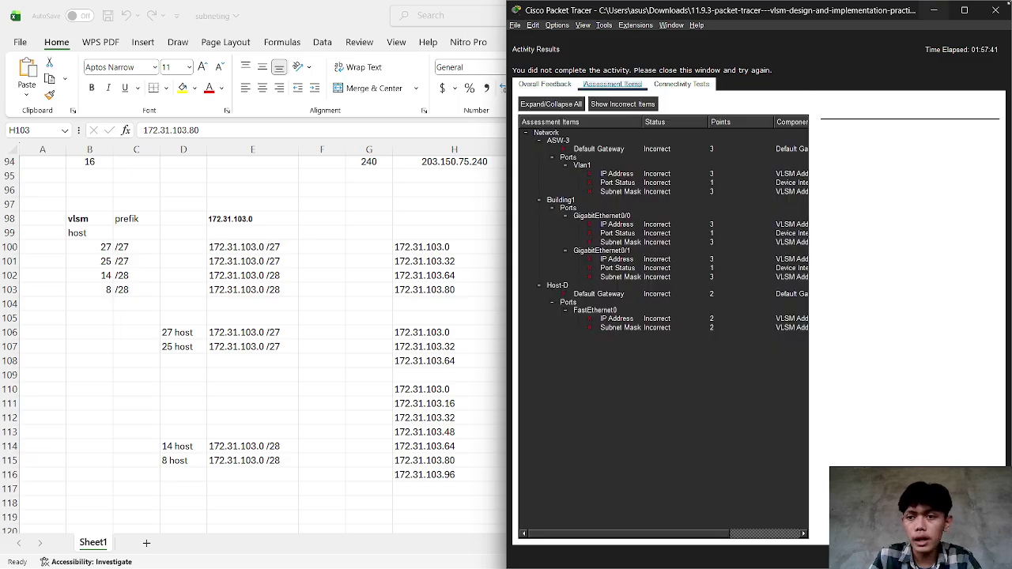
left_click(975, 10)
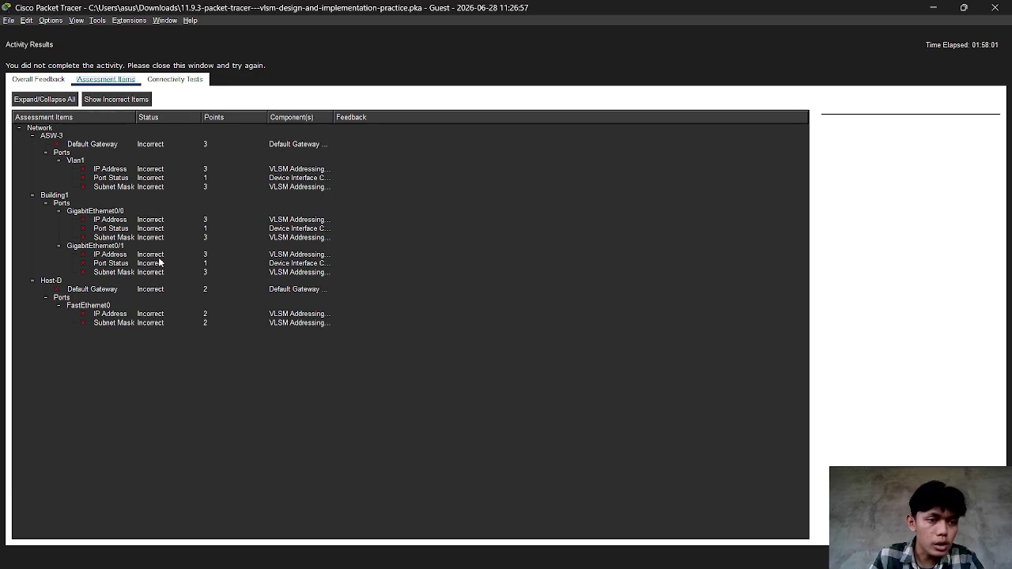
Close the activity results and arrange the activity instructions side by side with the network topology.
left_click(986, 6)
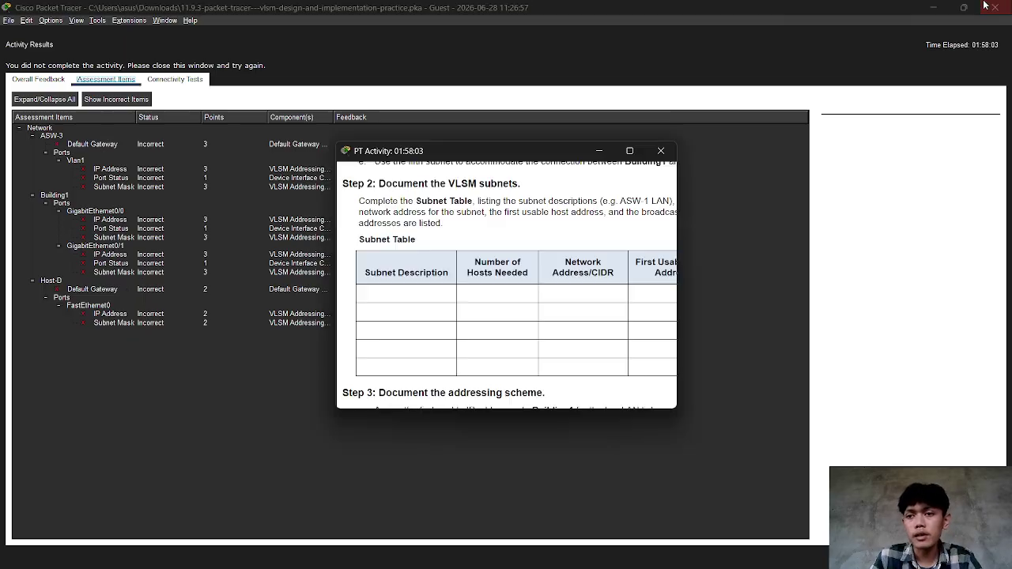
mouse_move(631, 155)
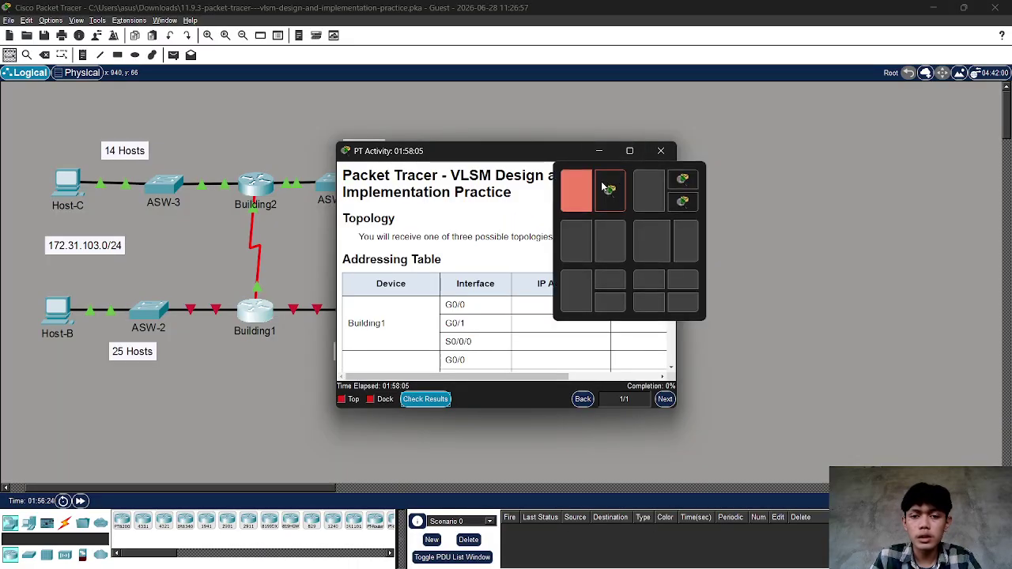
left_click(578, 187)
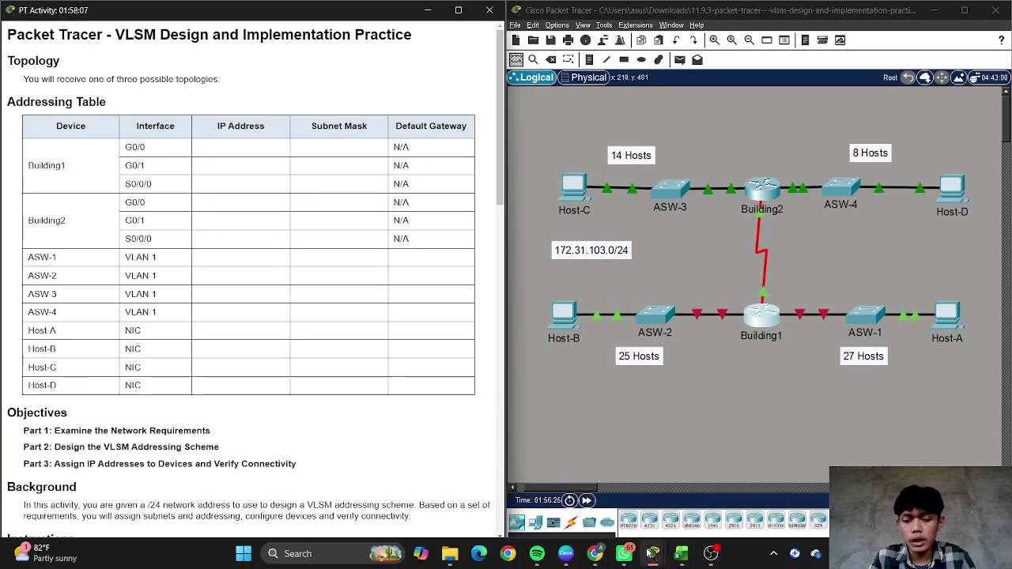
Bring Building1's command line forward, enter configuration of interface g0/0 and begin its ip address command.
mouse_move(648, 553)
left_click(735, 488)
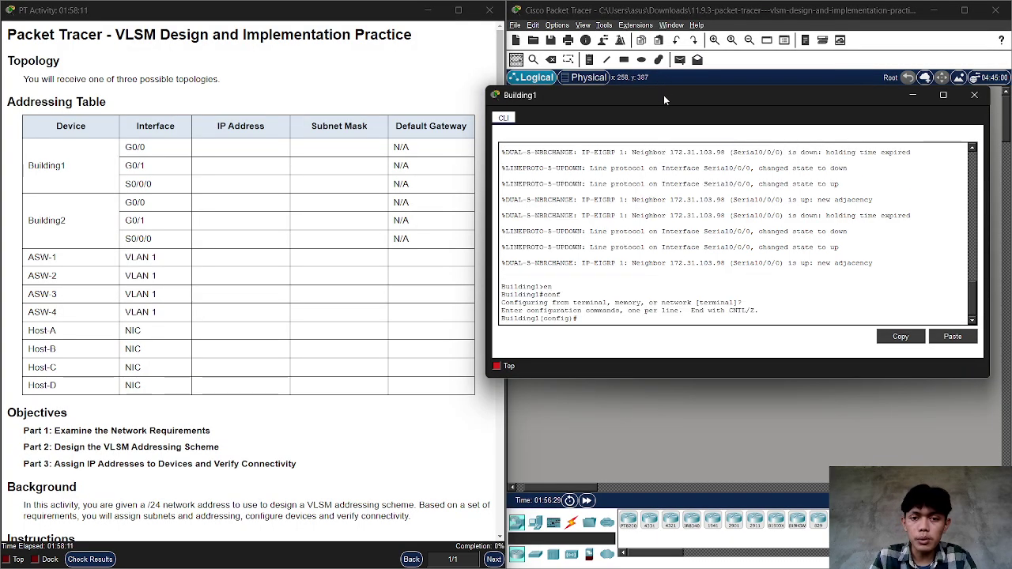
left_click_drag(663, 94, 716, 95)
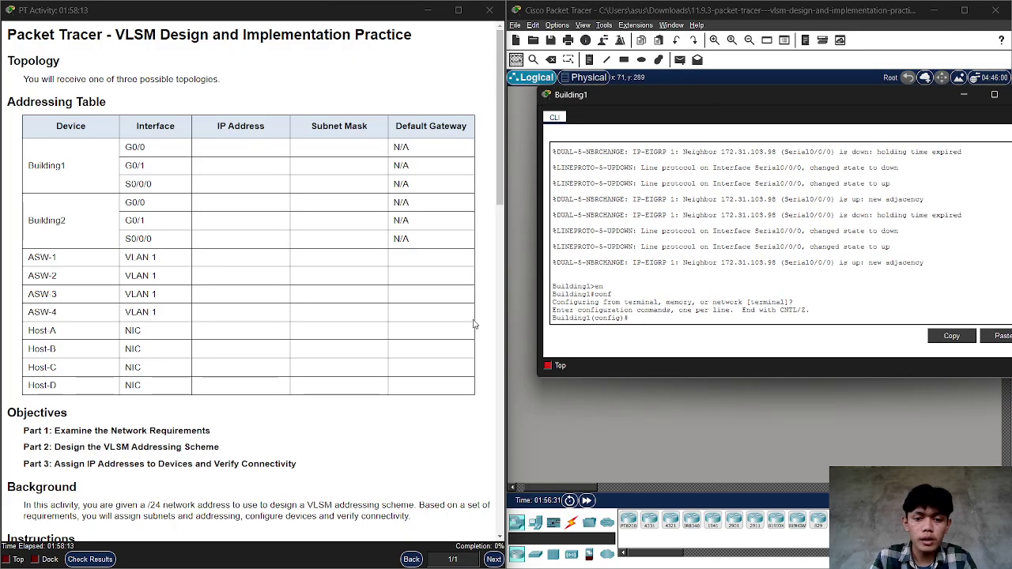
scroll(300, 264, "down", 1)
scroll(300, 264, "up", 1)
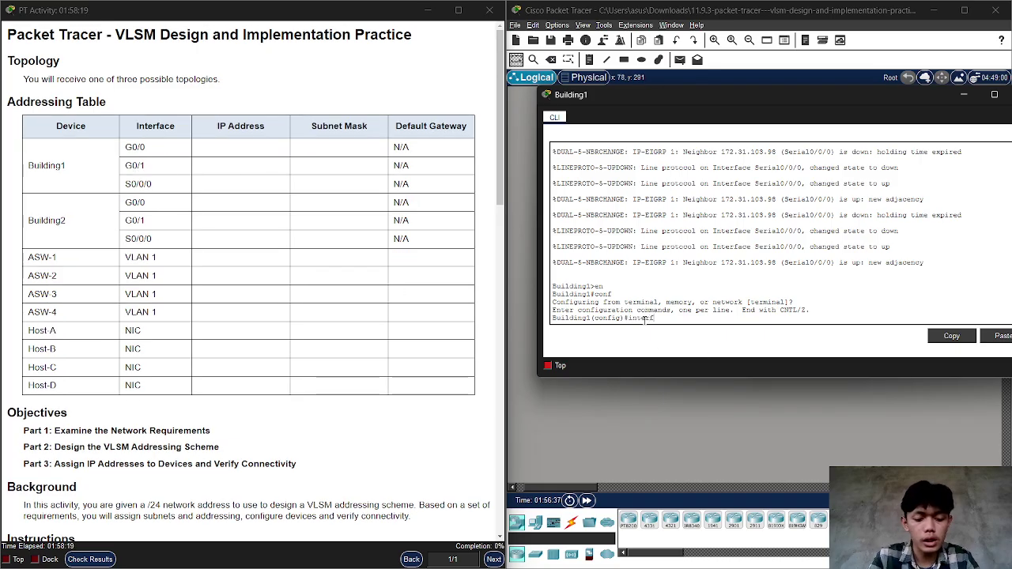
type("ace g0/0")
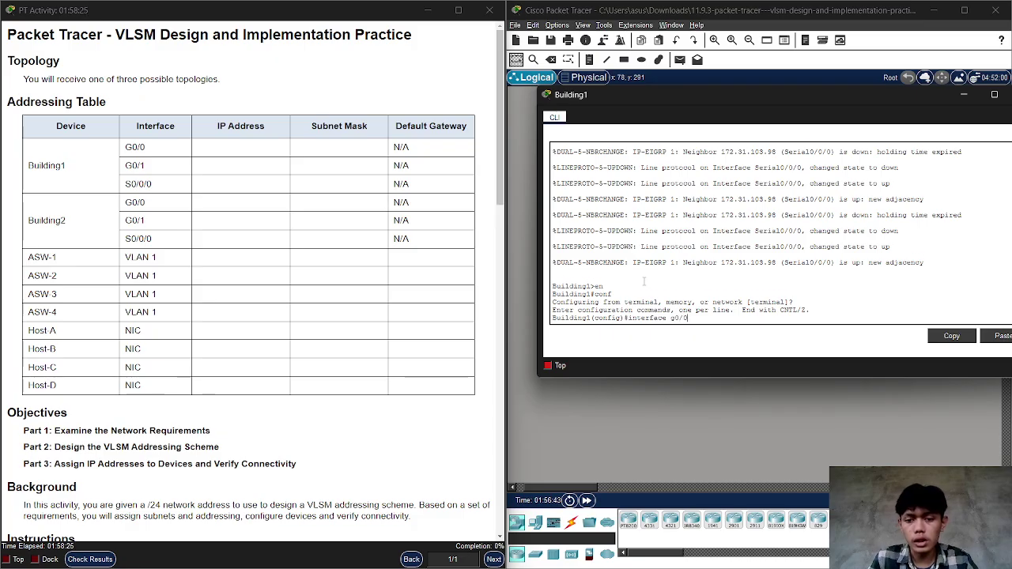
key("Return")
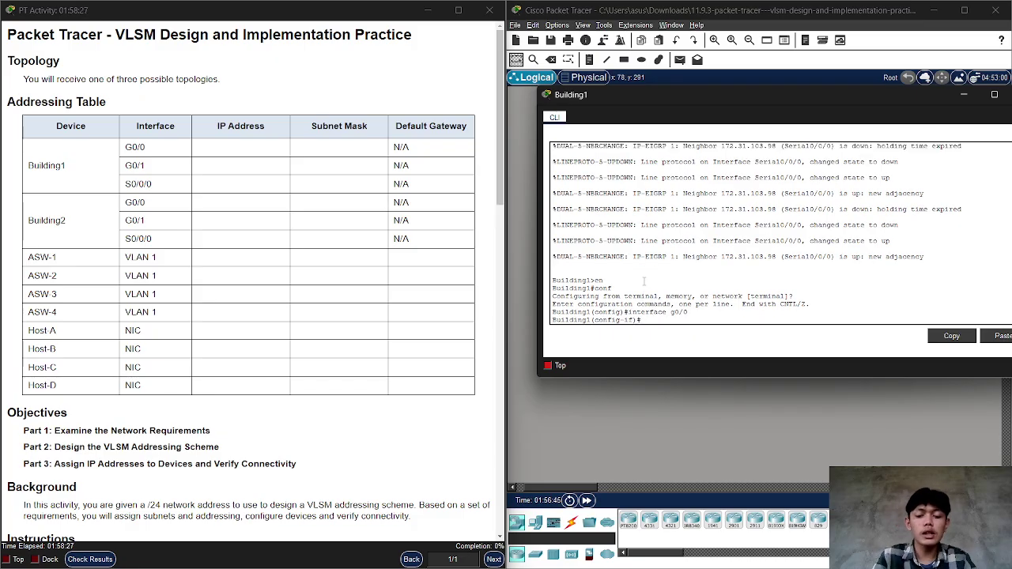
type("ip address")
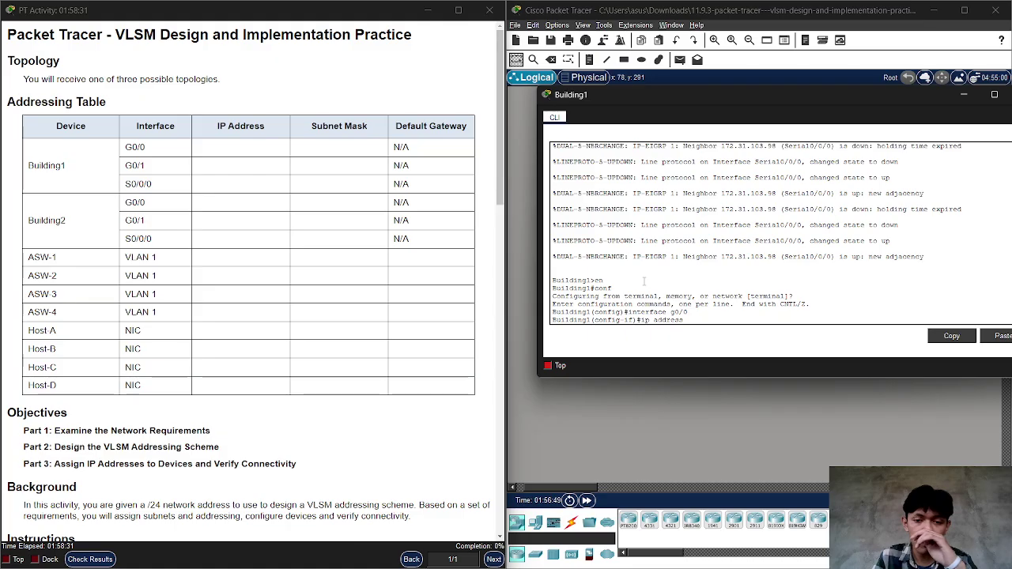
Switch to the subneting workbook in Excel to read the planned VLSM subnets, and return to Building1's command line in Packet Tracer.
left_click(707, 462)
key("alt+Tab")
key("alt+Tab")
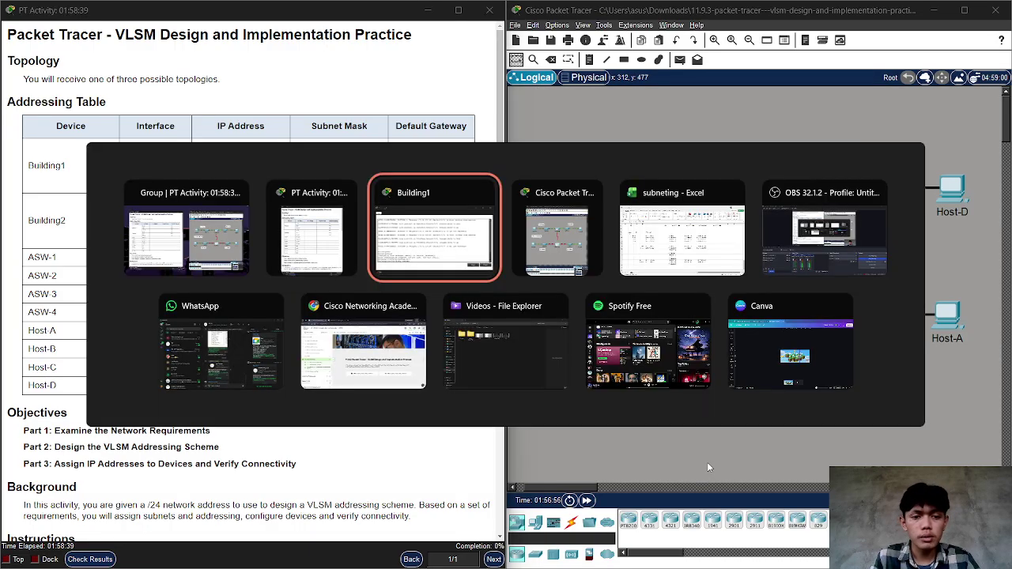
key("alt+Tab")
key("alt+Tab")
key("alt+Tab")
key("alt+Tab")
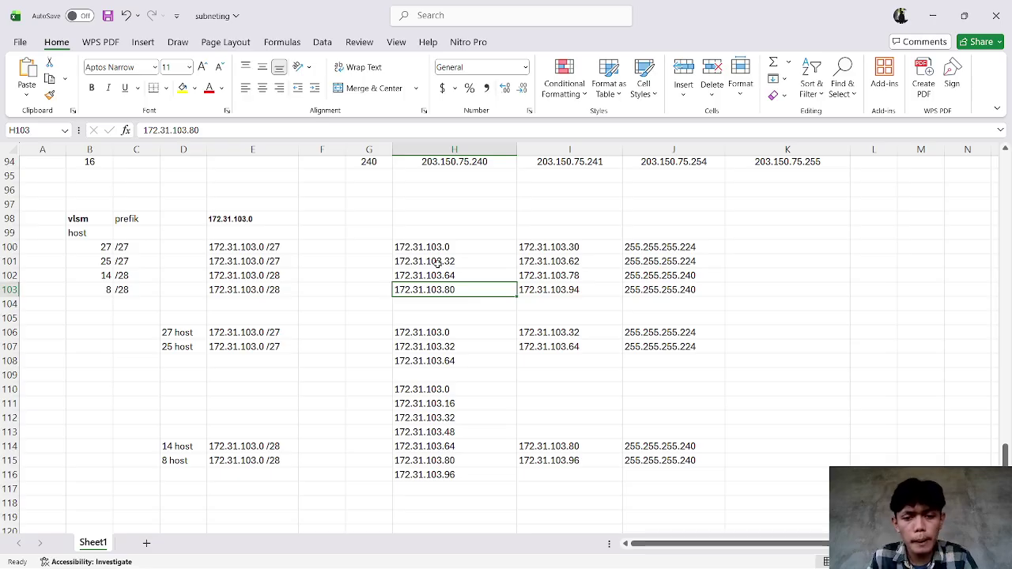
key("alt+Tab")
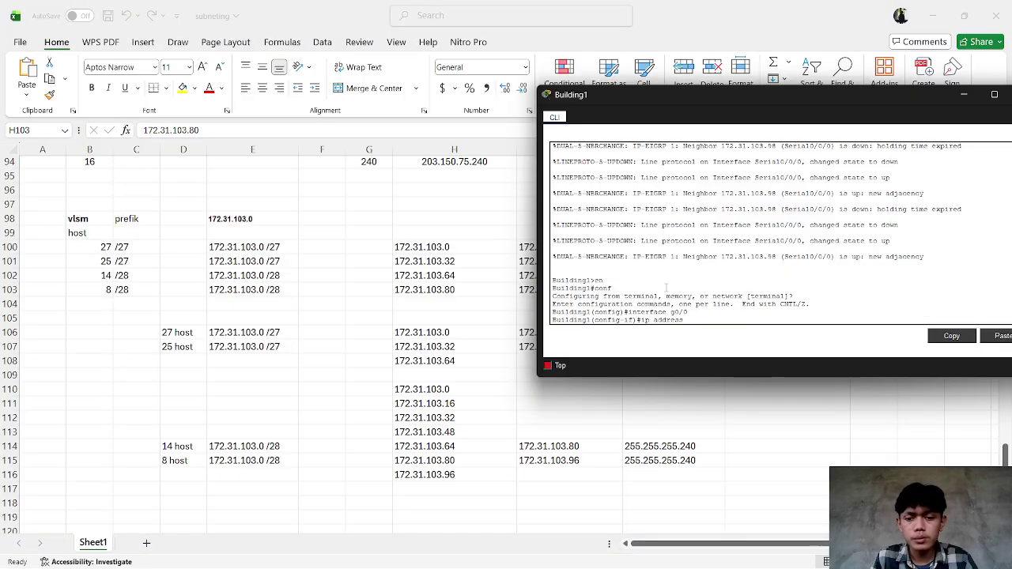
key("alt+Tab")
key("alt+Tab")
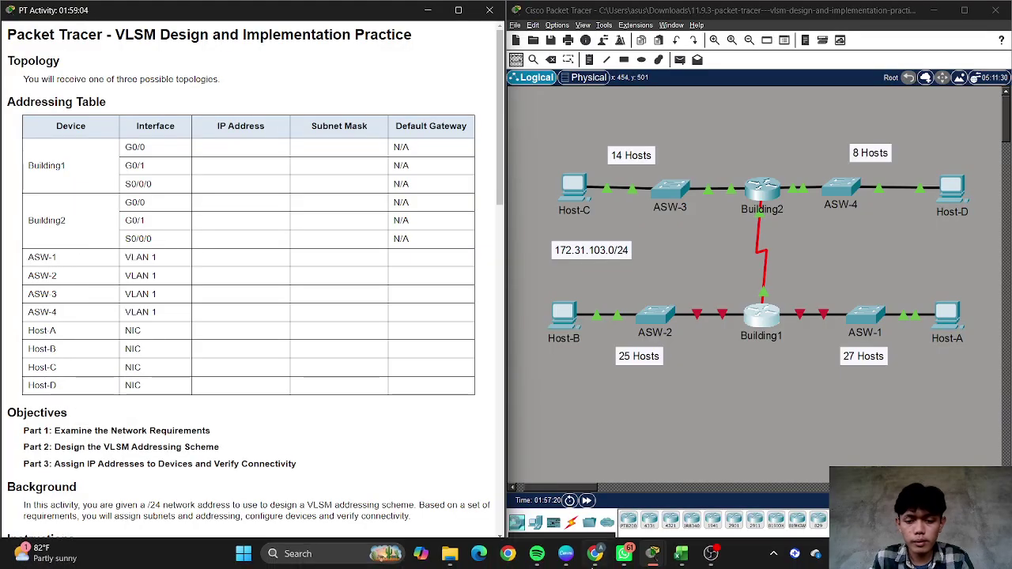
mouse_move(652, 553)
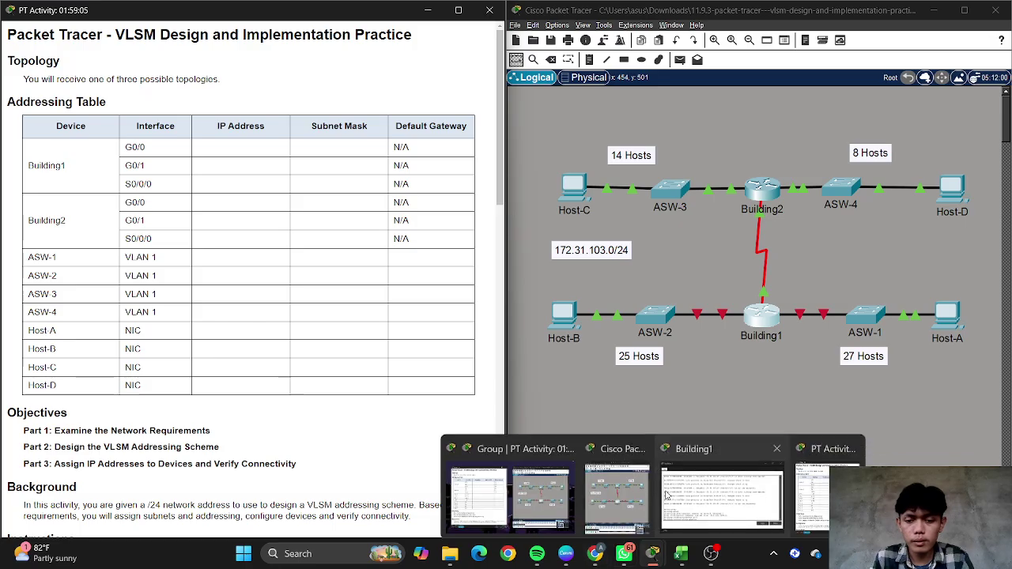
left_click(709, 478)
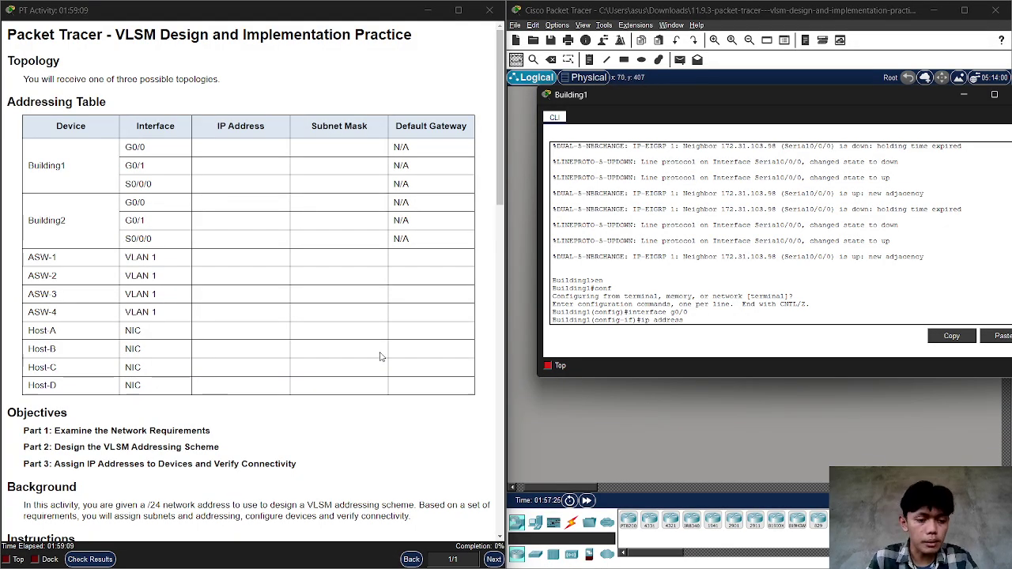
Try to assign the address 172.31.103.0 with mask 255.255.255.224 to Building1's interface g0/0.
scroll(391, 251, "down", 5)
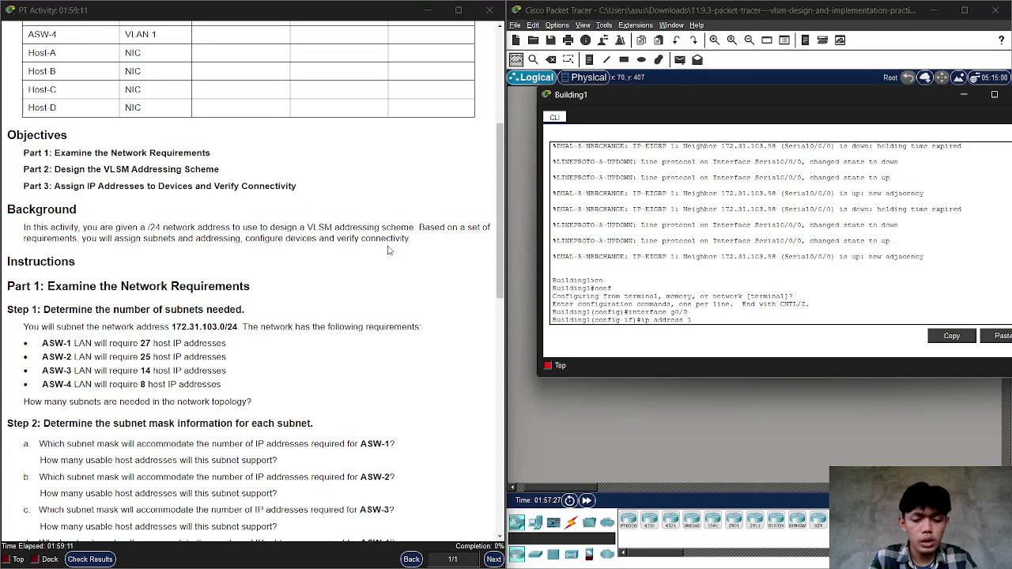
type("72.31.168")
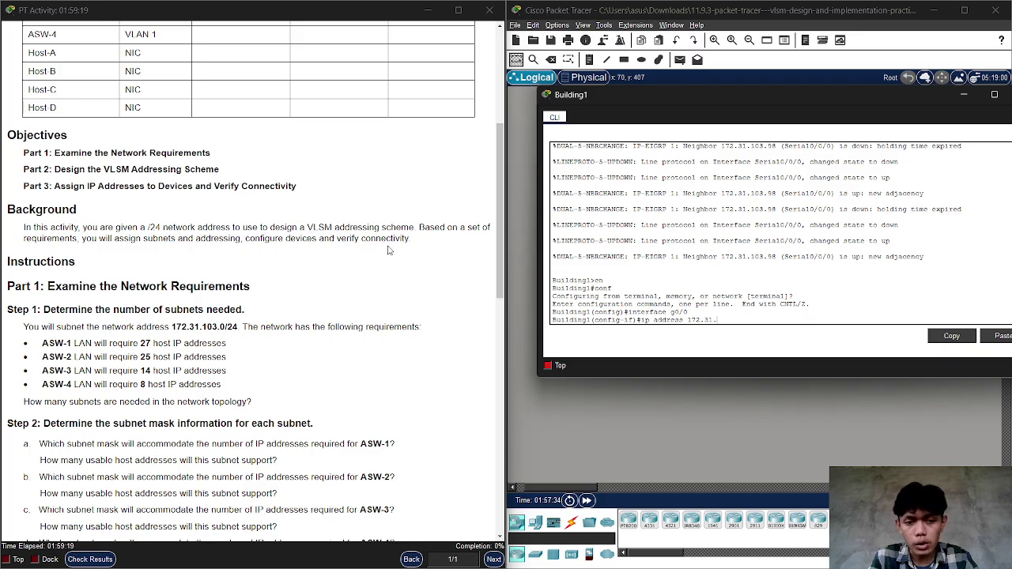
type("103.")
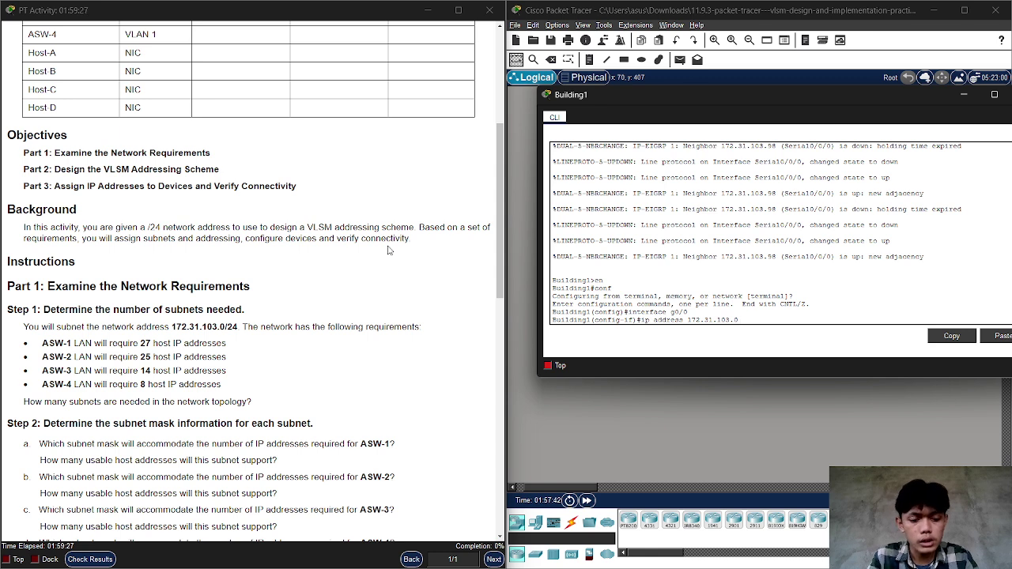
type("0 255.255.255.2")
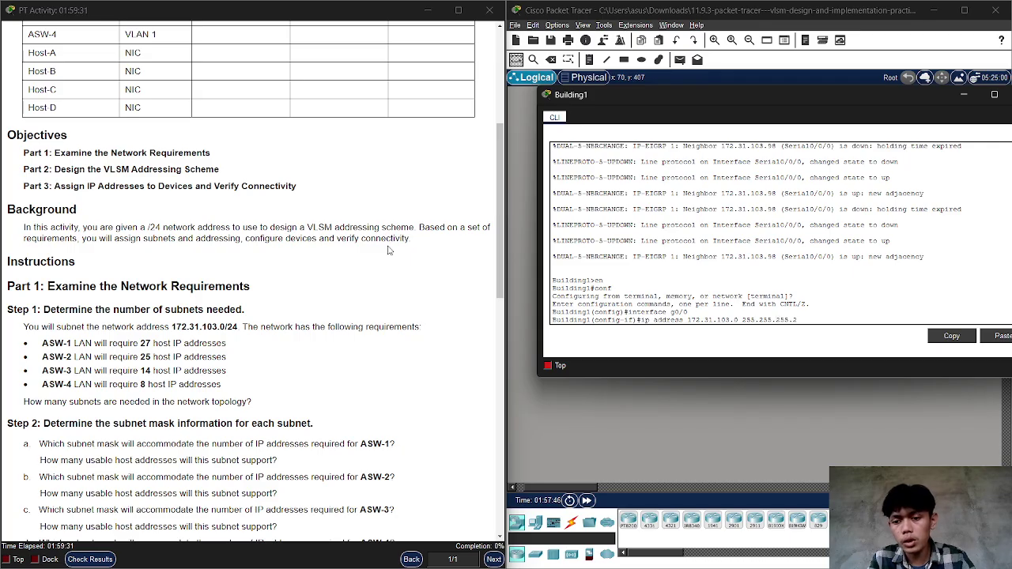
type("24")
key("Return")
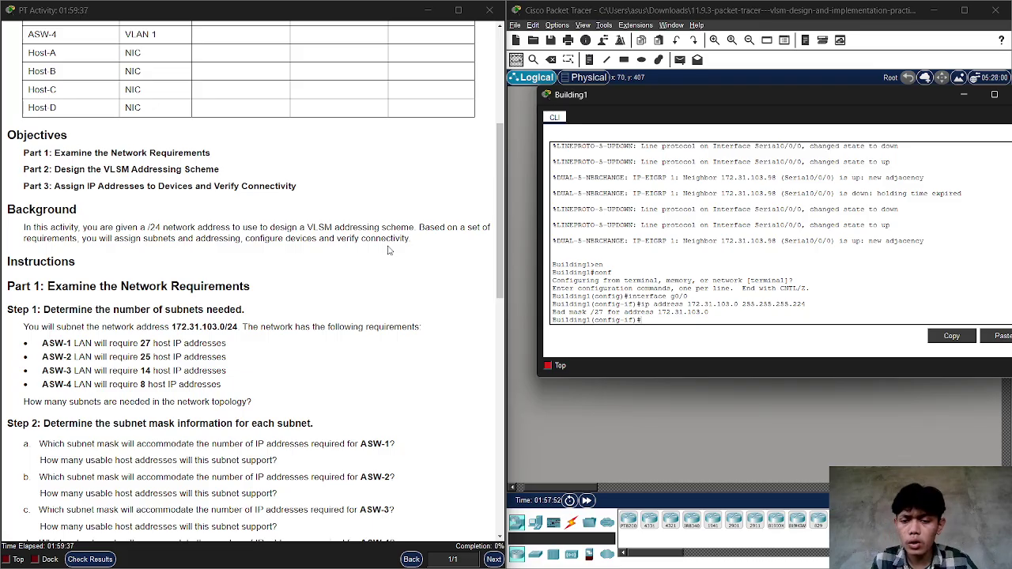
Recall the g0/0 address command and correct it to ip address 172.31.103.1 255.255.255.224.
key("Up")
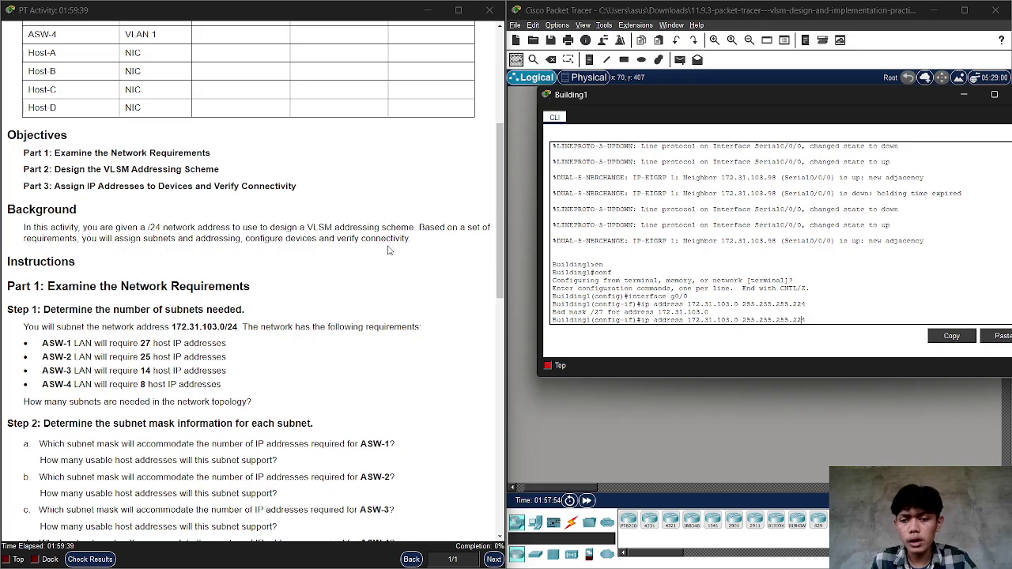
key("Left")
key("Left")
key("Left")
key("Left")
key("Left")
key("Left")
key("Left")
key("Left")
key("Left")
key("Left")
key("Left")
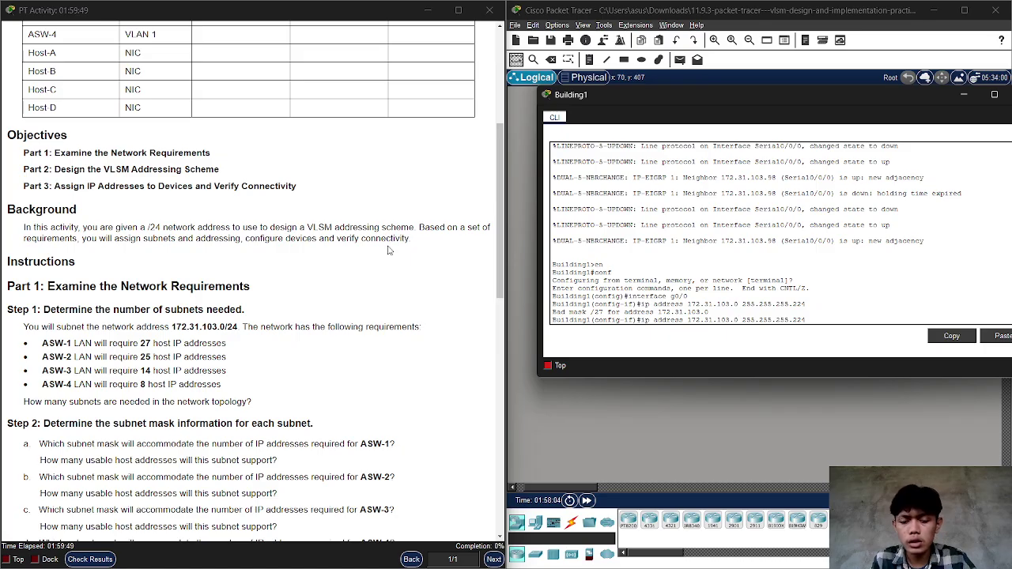
key("BackSpace")
type("1")
key("Return")
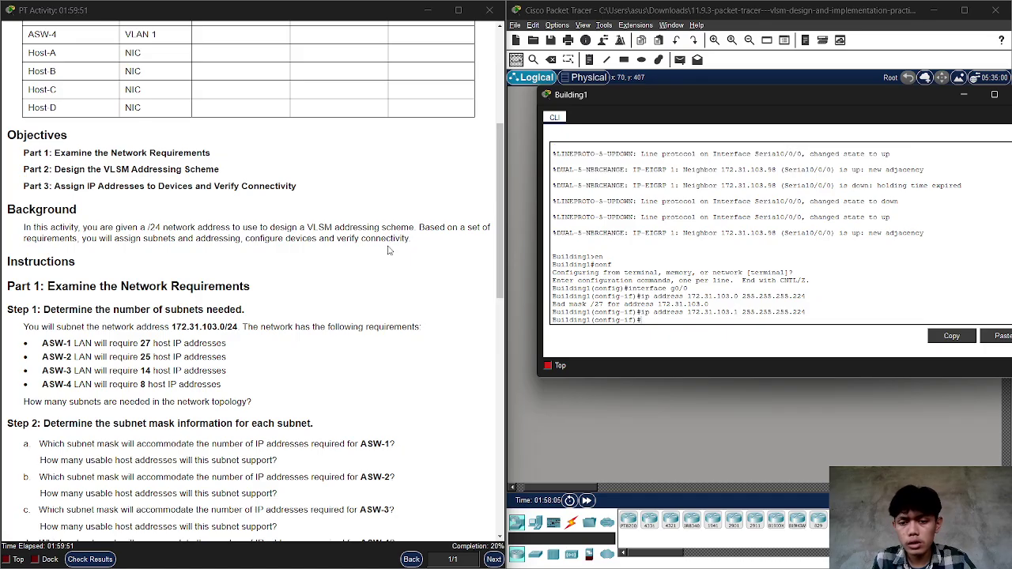
Enable Building1's interface g0/0 with no sh.
type("no sh")
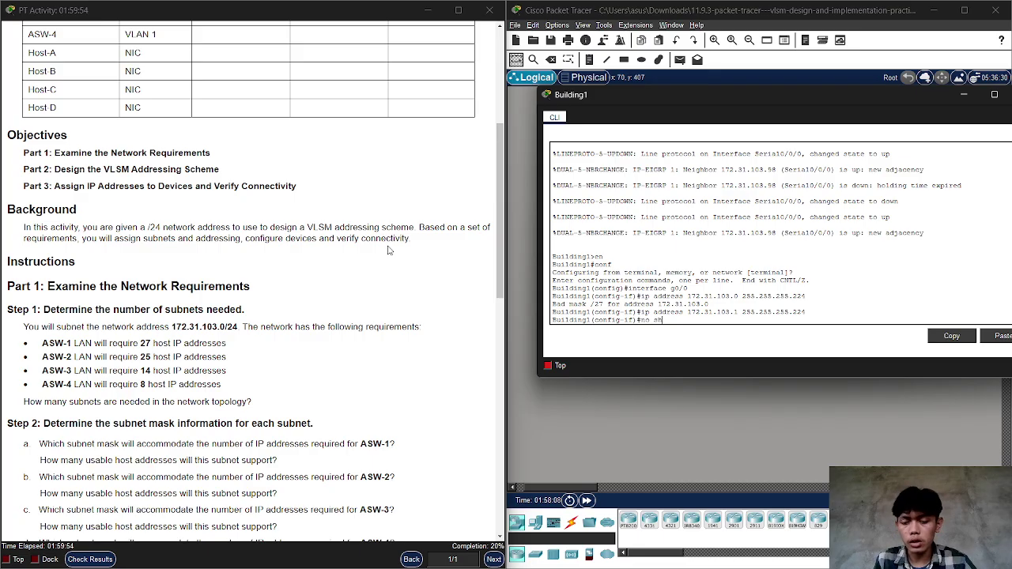
key("Return")
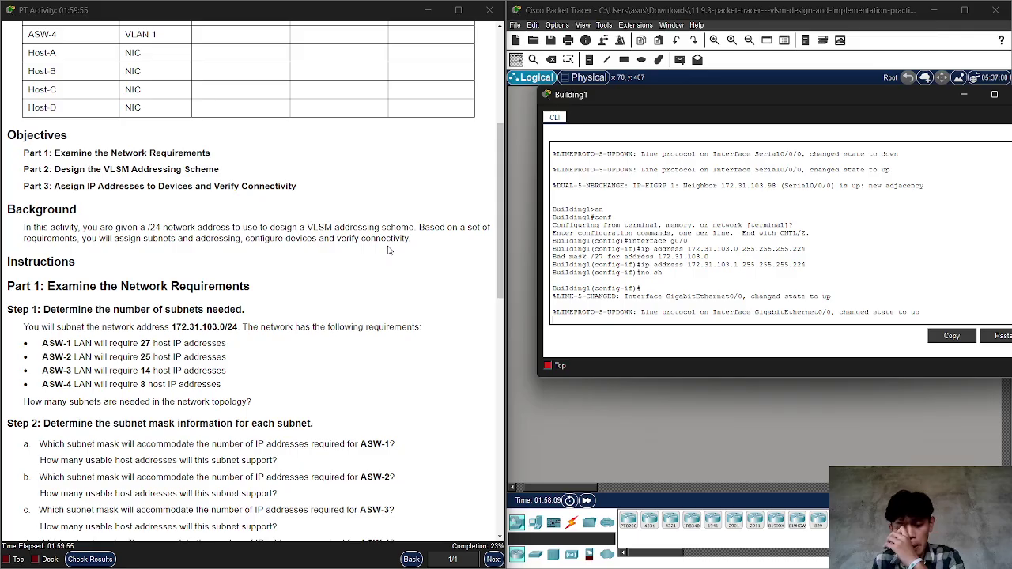
key("Return")
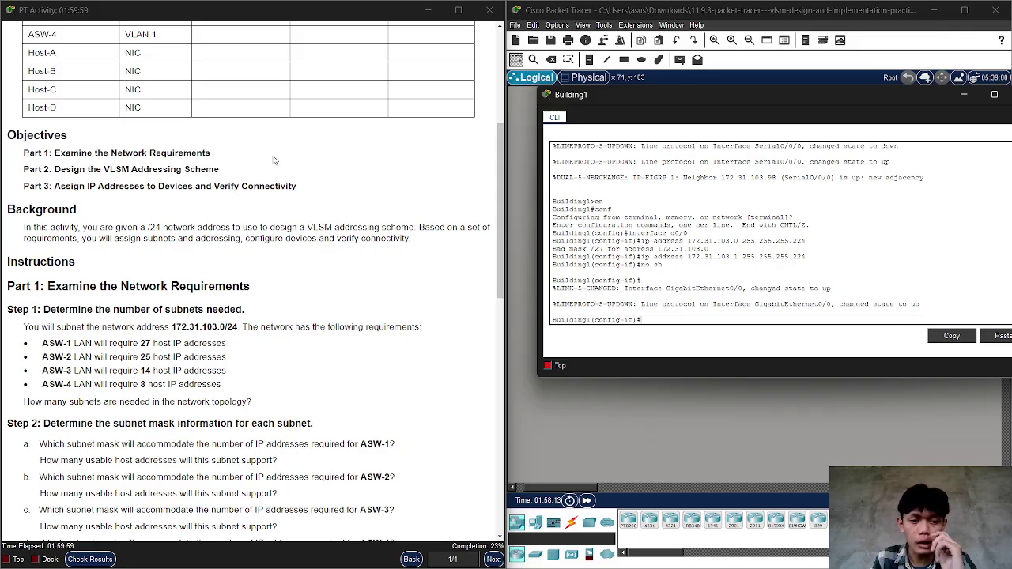
Exit the g0/0 configuration and enter configuration of interface g0/1 on Building1.
scroll(273, 158, "up", 5)
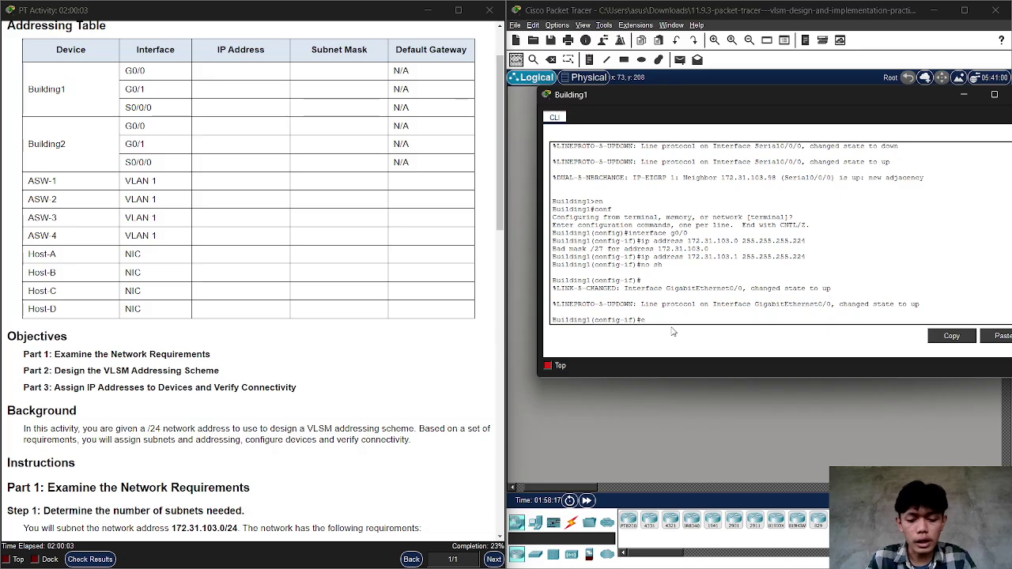
type("exit")
key("Return")
type("interface")
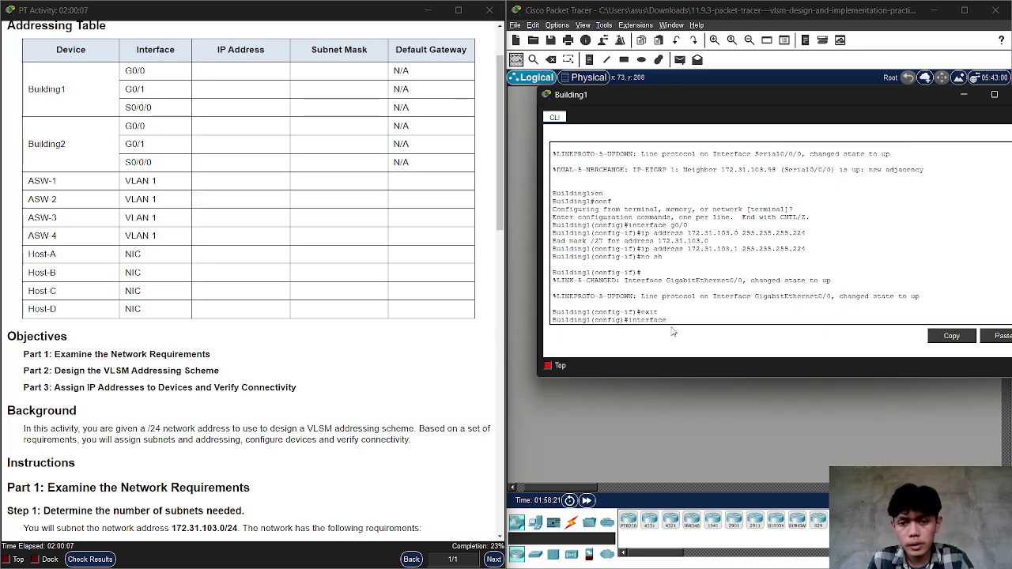
type(" g0")
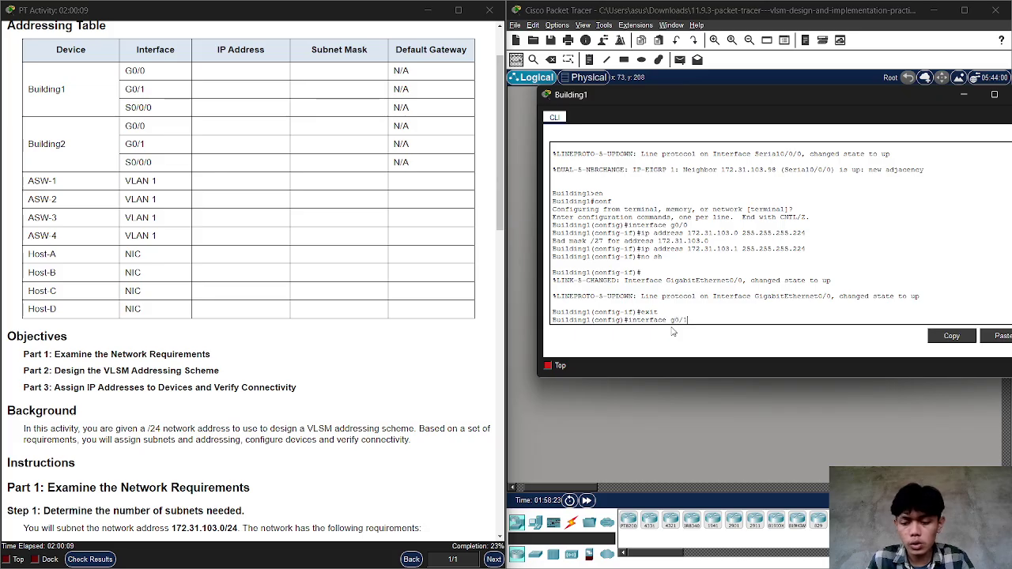
type("/1")
key("Return")
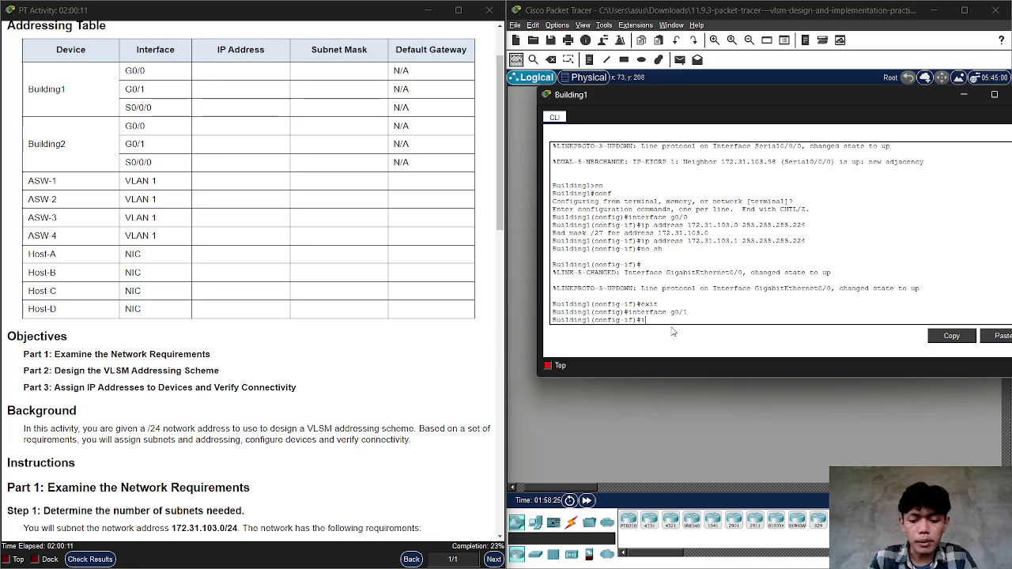
Assign 172.31.103.33 with mask 255.255.255.224 to Building1's interface g0/1 and enable it with no sh.
type("ip addres")
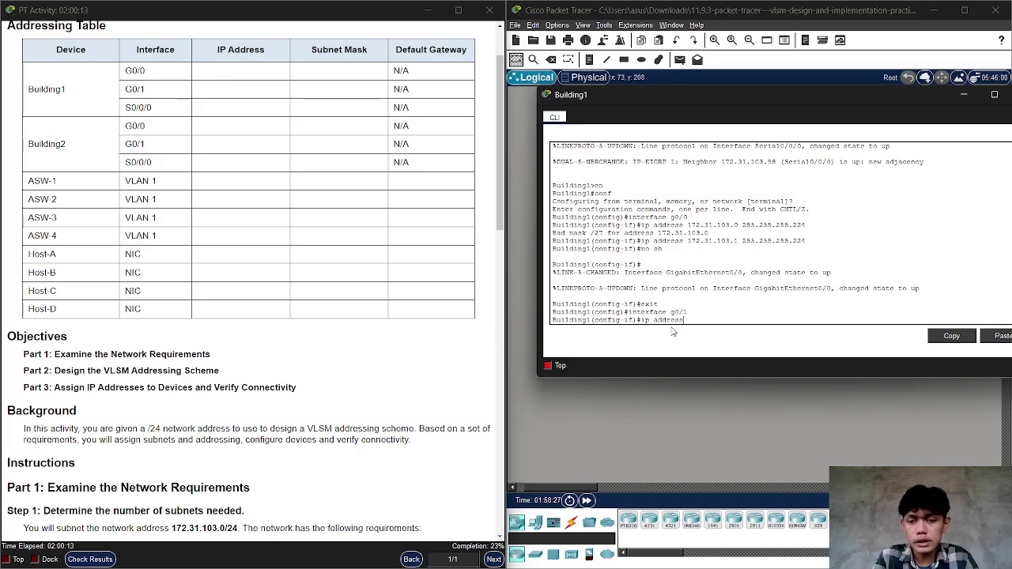
type("s ")
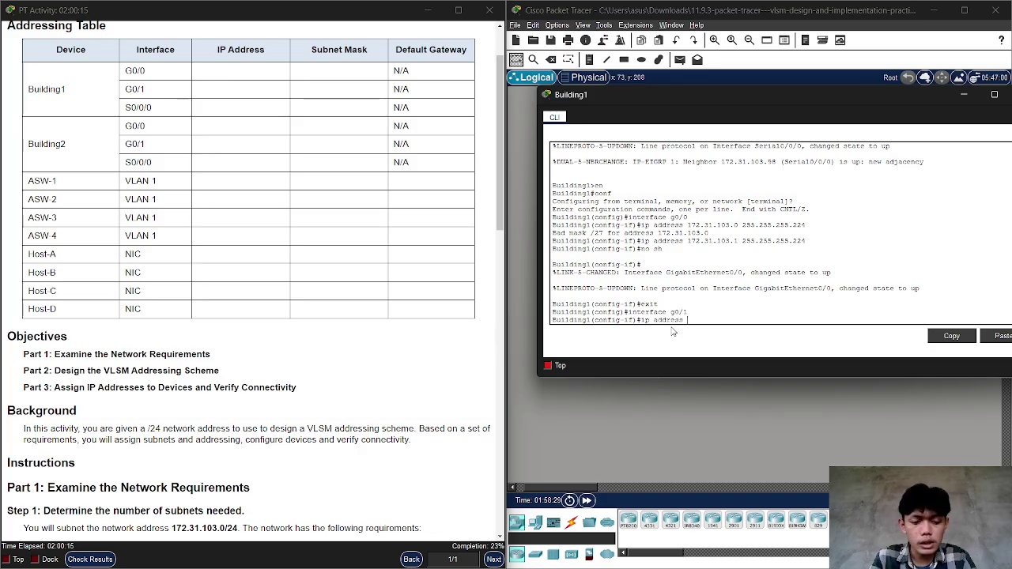
type("172.")
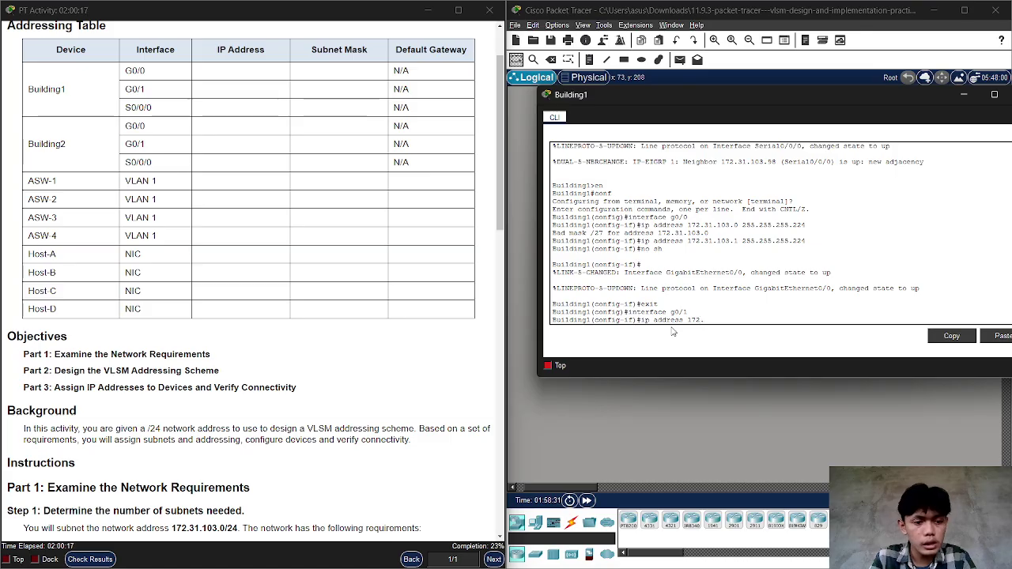
type("31.")
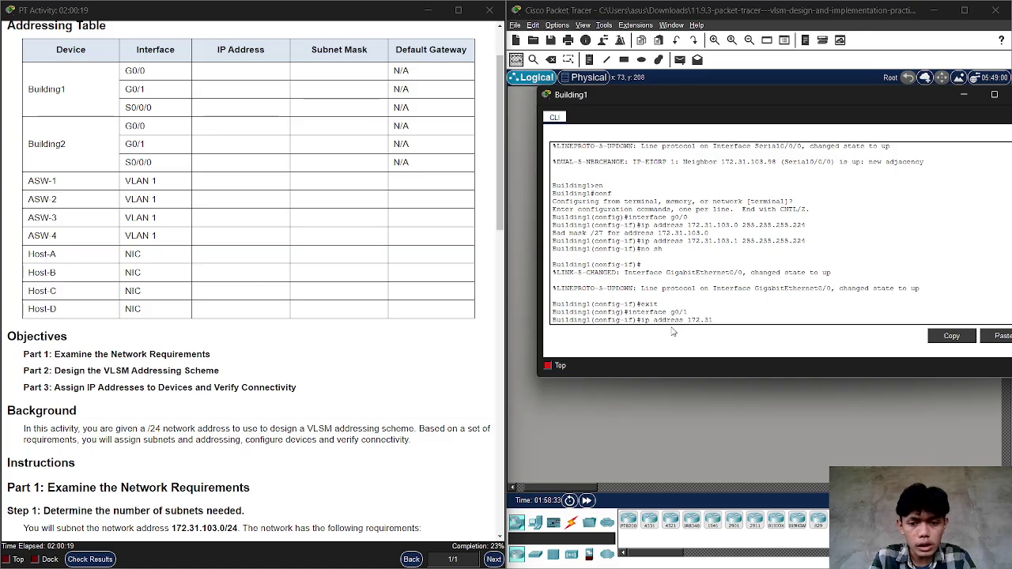
type("103.")
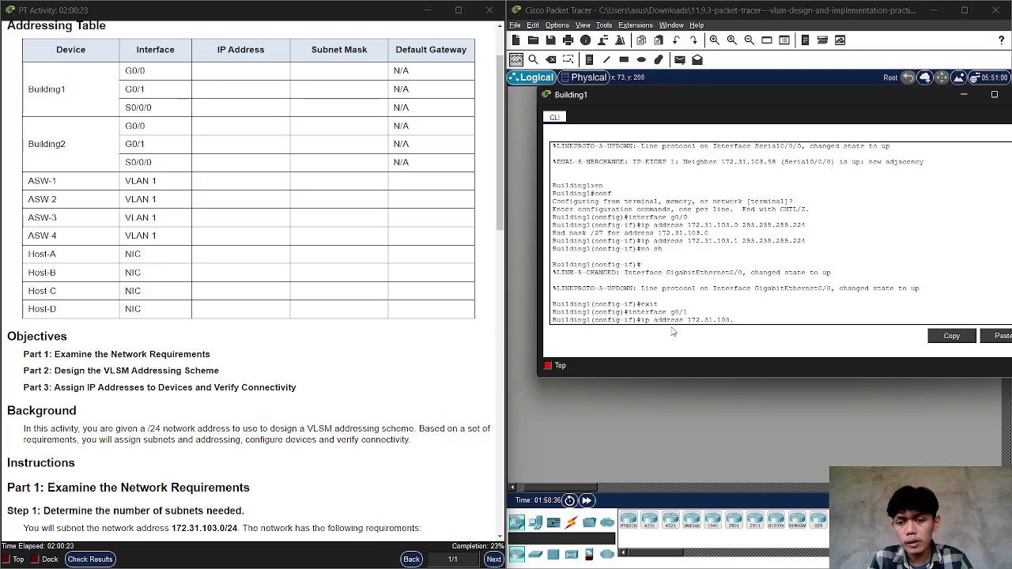
mouse_move(669, 561)
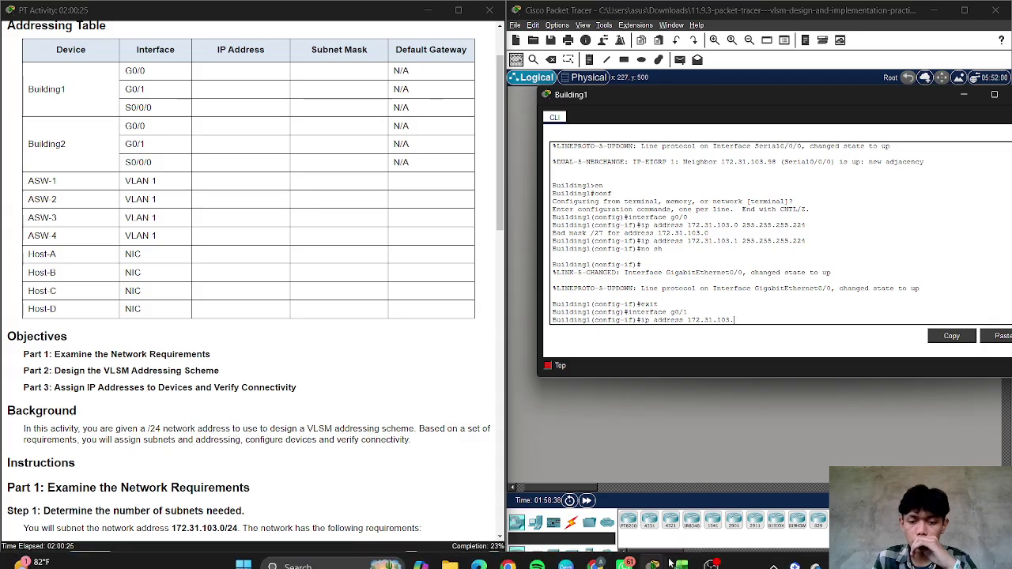
left_click(676, 490)
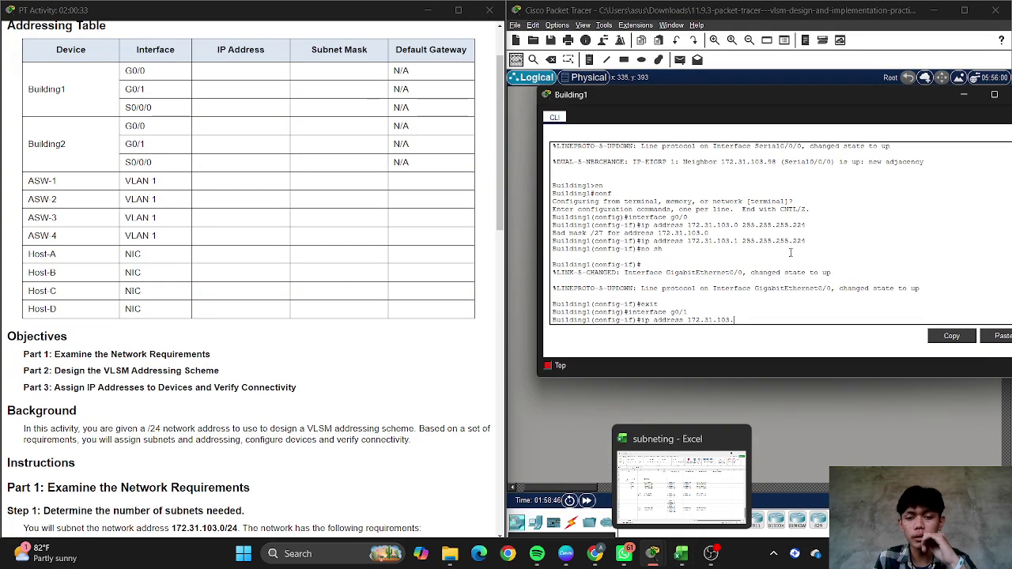
type("33")
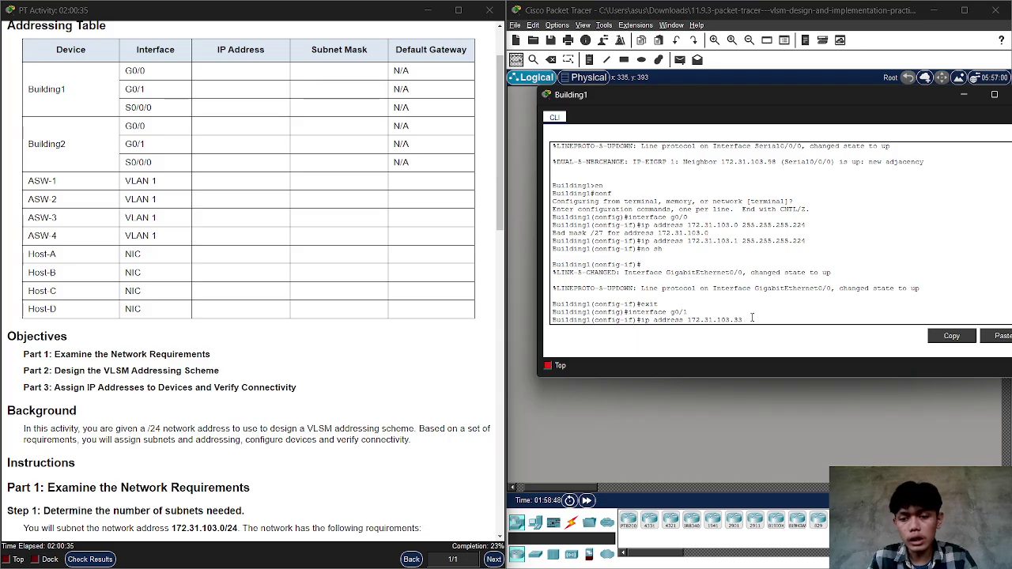
type(" 255.25")
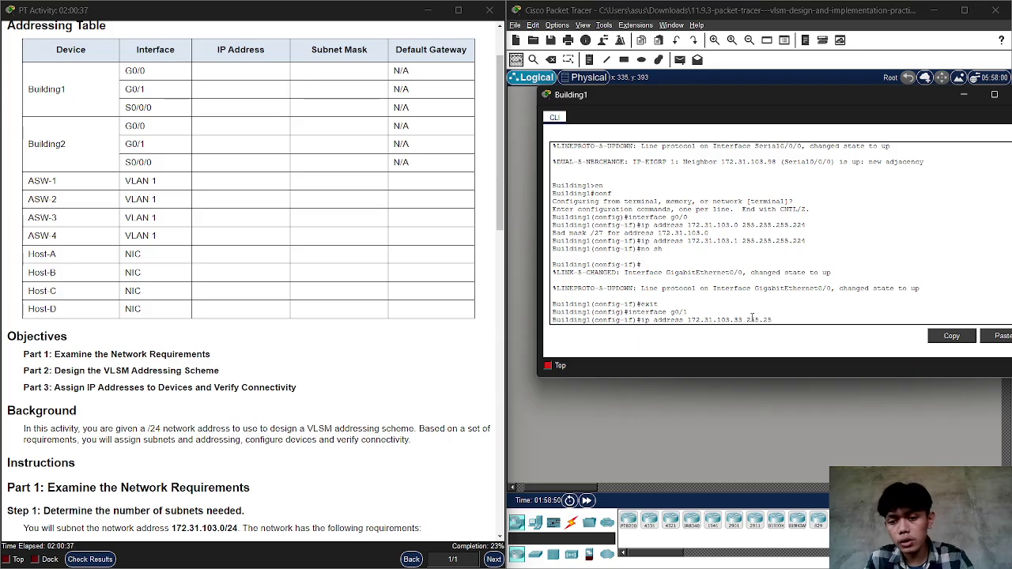
type("5.255")
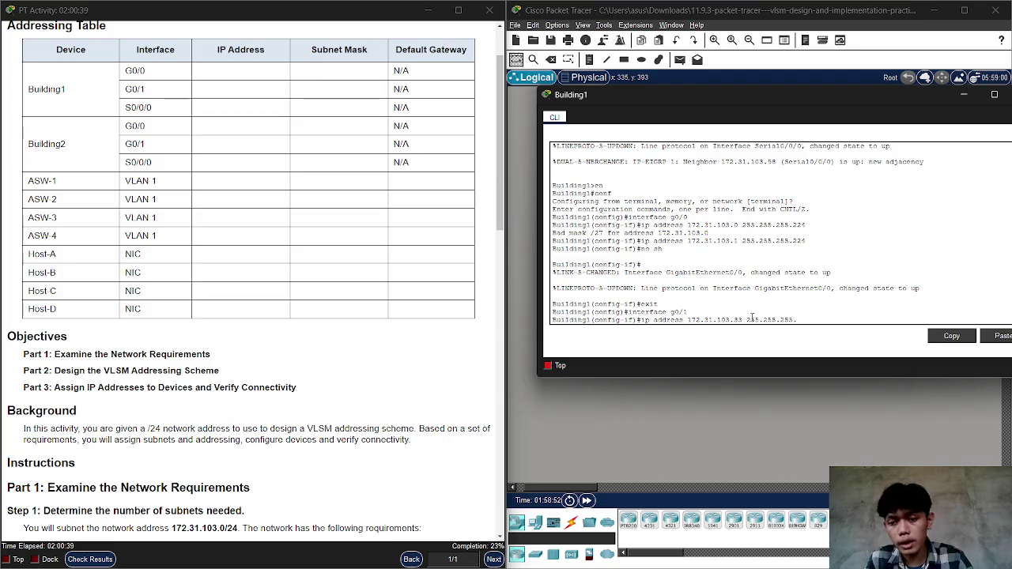
type(".2")
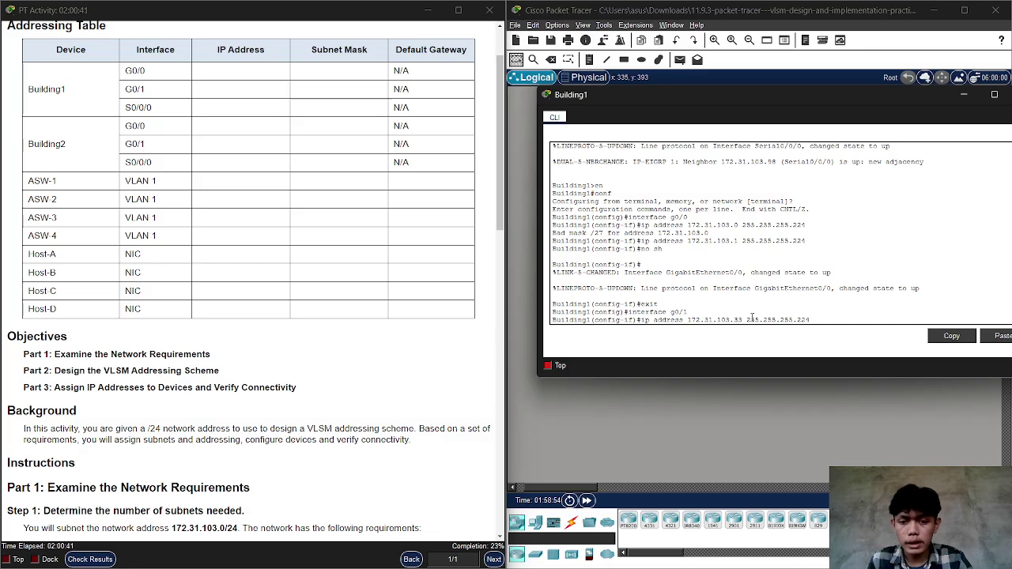
type("24")
key("Return")
type("no sh")
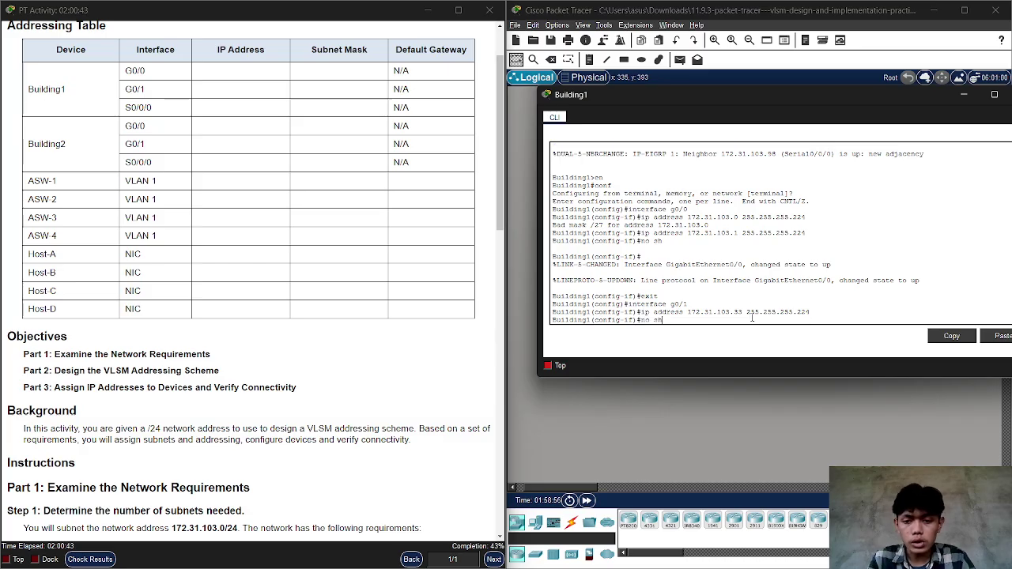
key("Return")
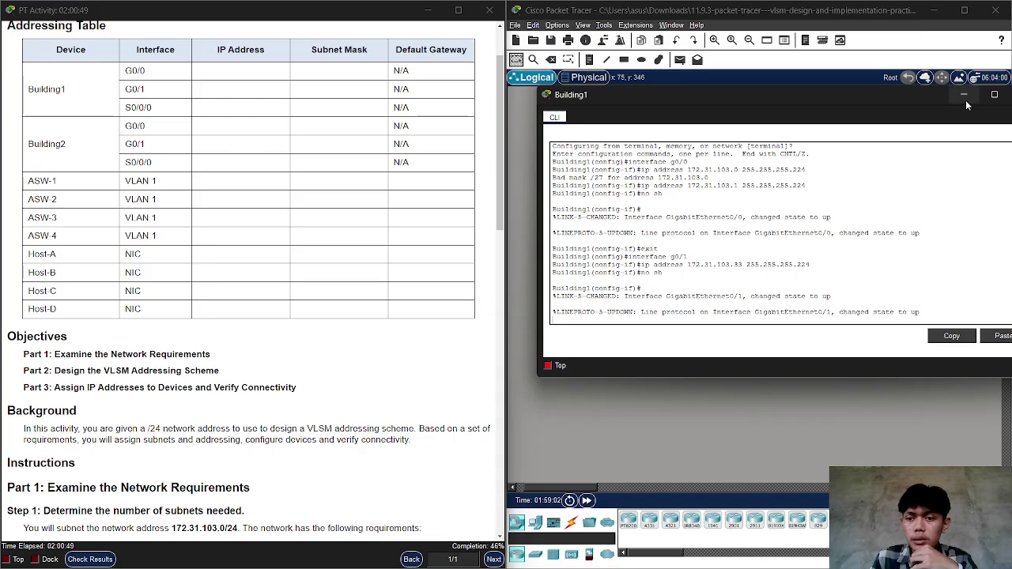
Consult the Part 3 instructions, minimize the Building1 window and start a command-line session on switch ASW-3.
scroll(434, 308, "down", 10)
scroll(434, 309, "down", 1)
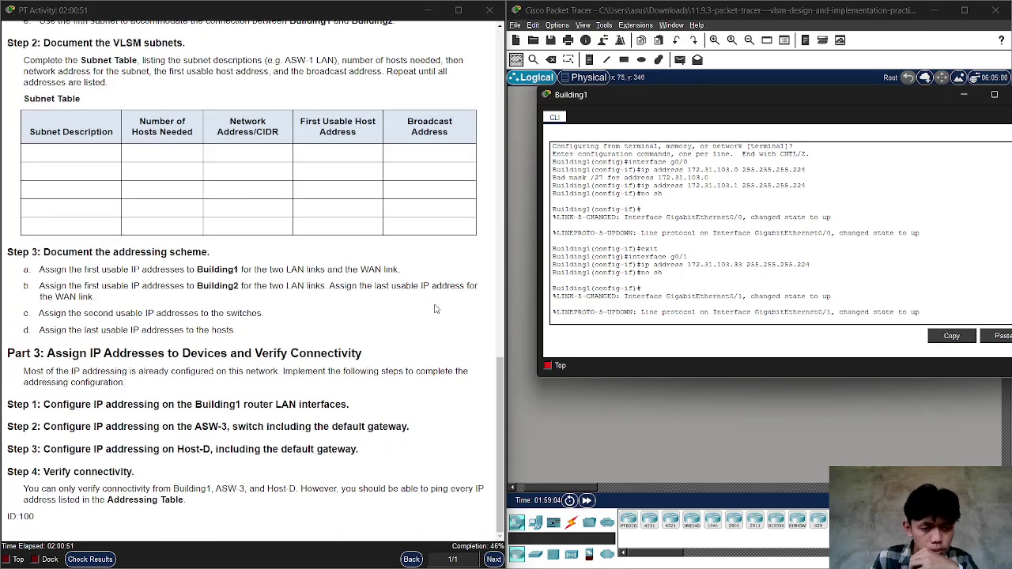
left_click(963, 99)
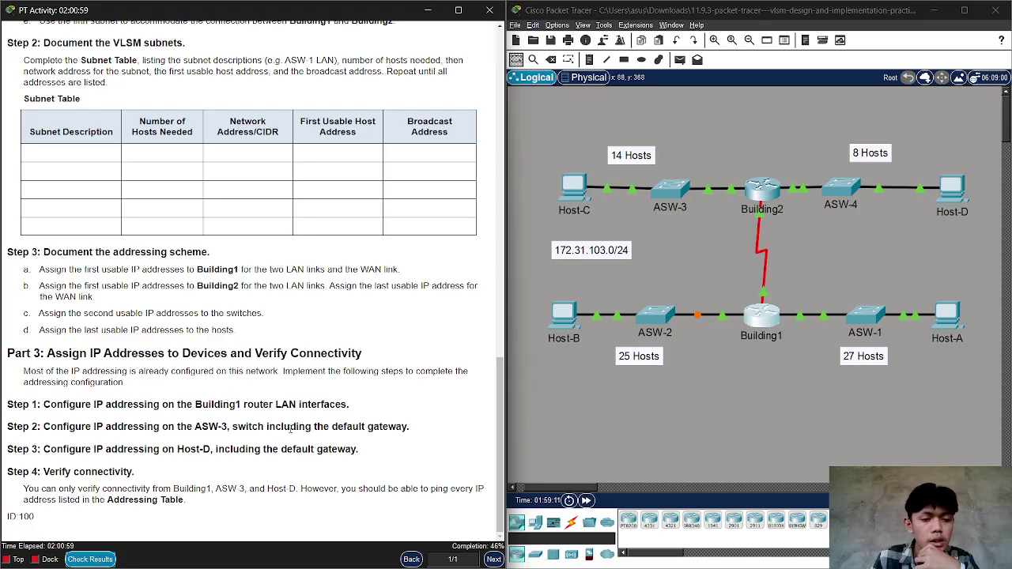
left_click(676, 192)
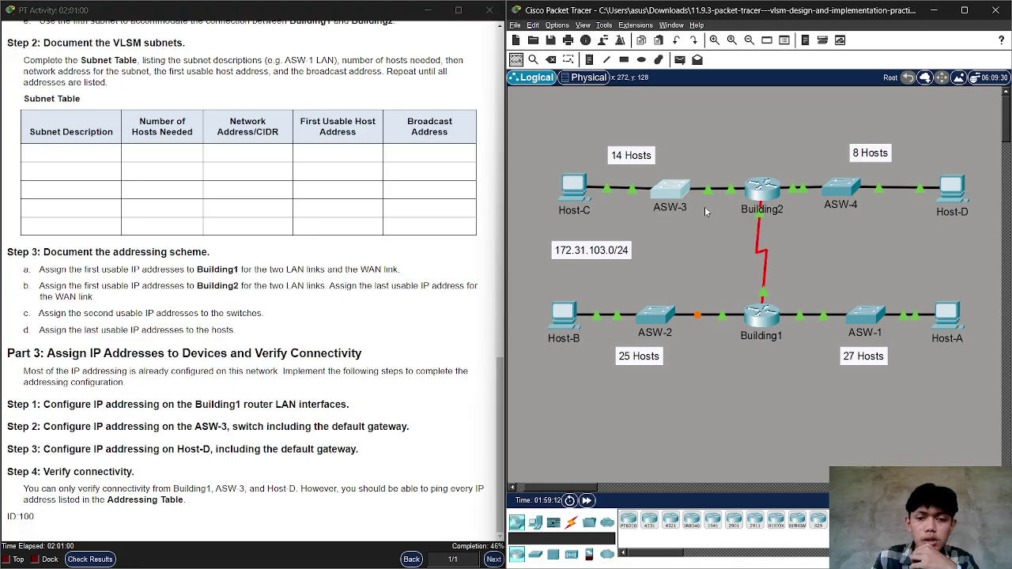
left_click_drag(570, 136, 820, 143)
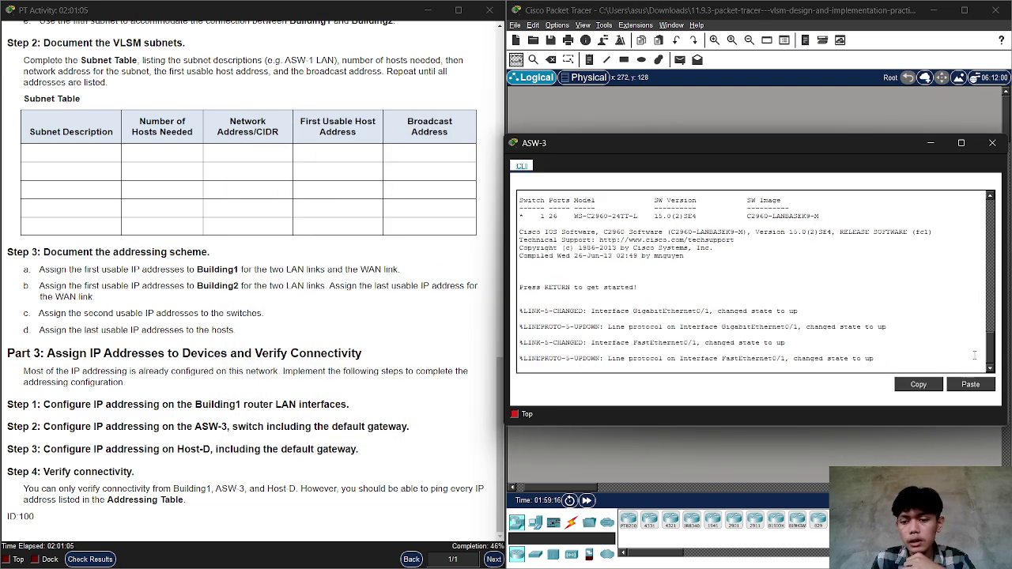
left_click(930, 361)
key("Return")
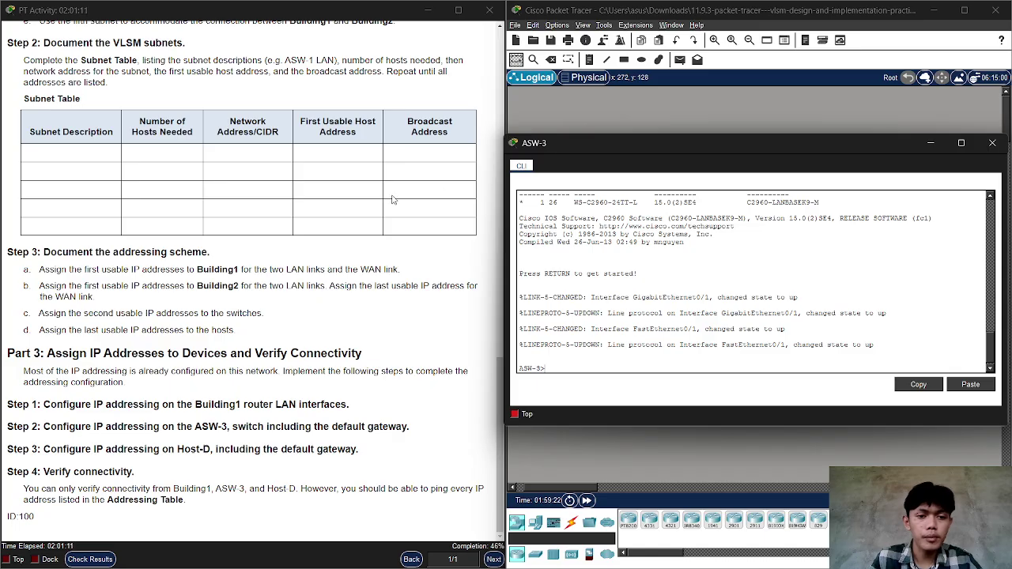
Check ASW-3's interface in the Addressing Table and enter privileged mode on the switch with en.
scroll(392, 199, "up", 10)
scroll(391, 200, "up", 5)
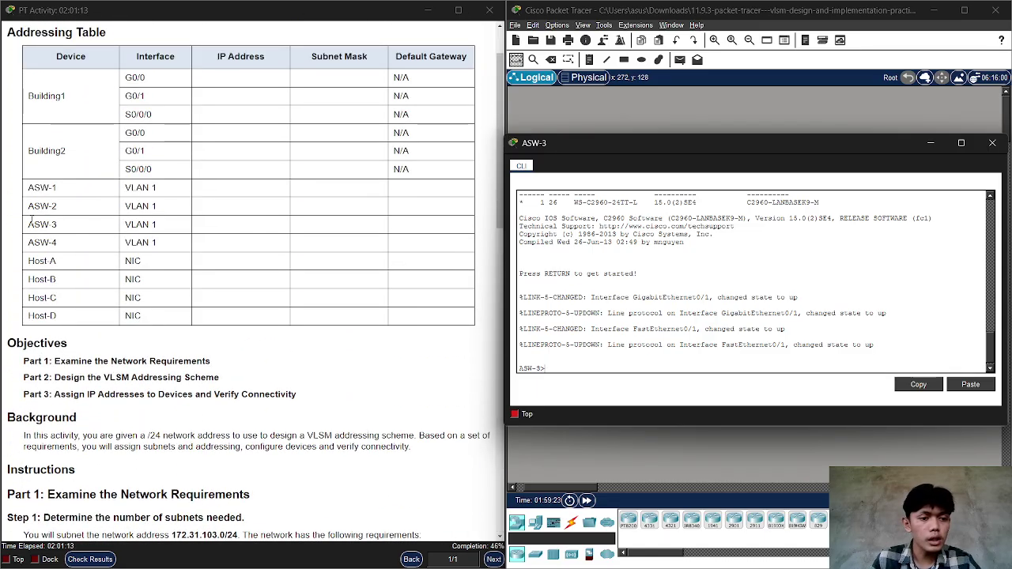
left_click(571, 365)
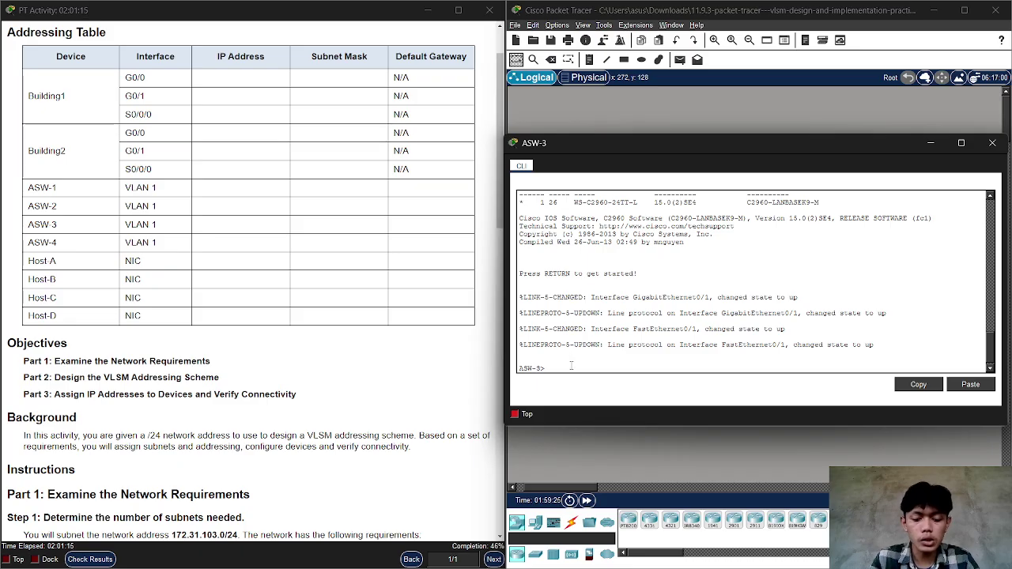
type("in")
key("BackSpace")
key("BackSpace")
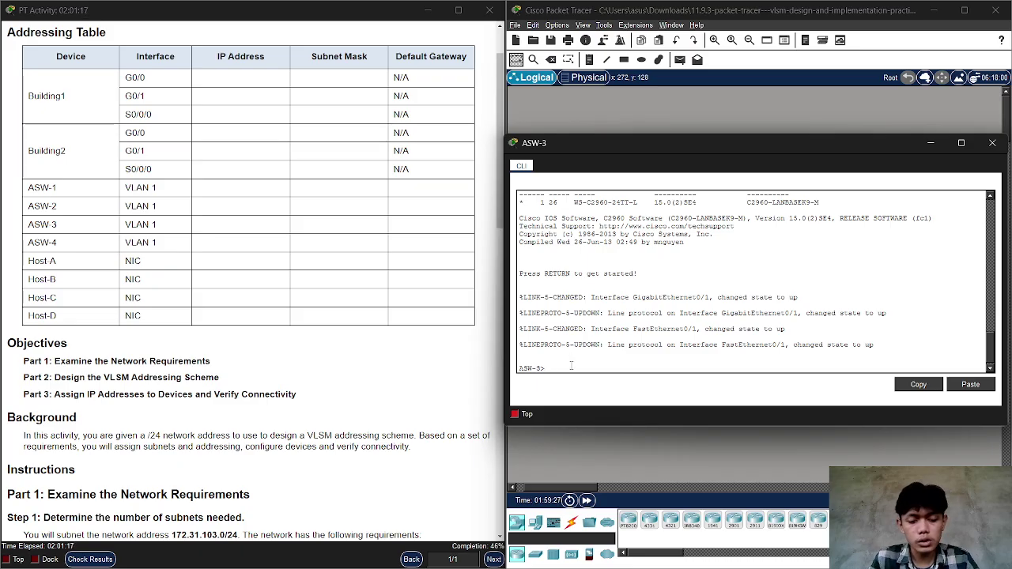
type("en")
key("Return")
Enter global configuration mode on ASW-3 with conf t.
type("\\")
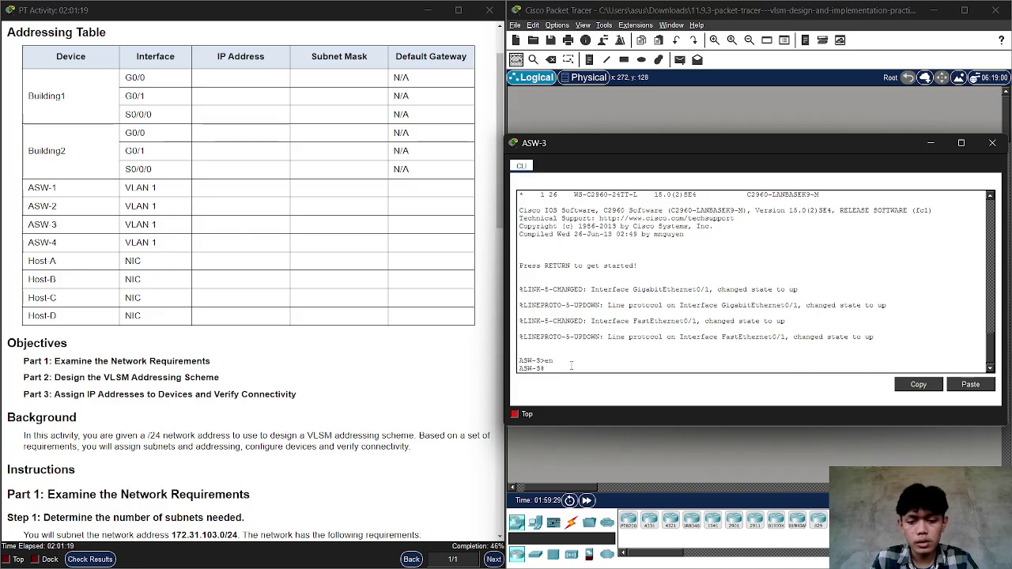
key("BackSpace")
type("conf t\\")
key("Return")
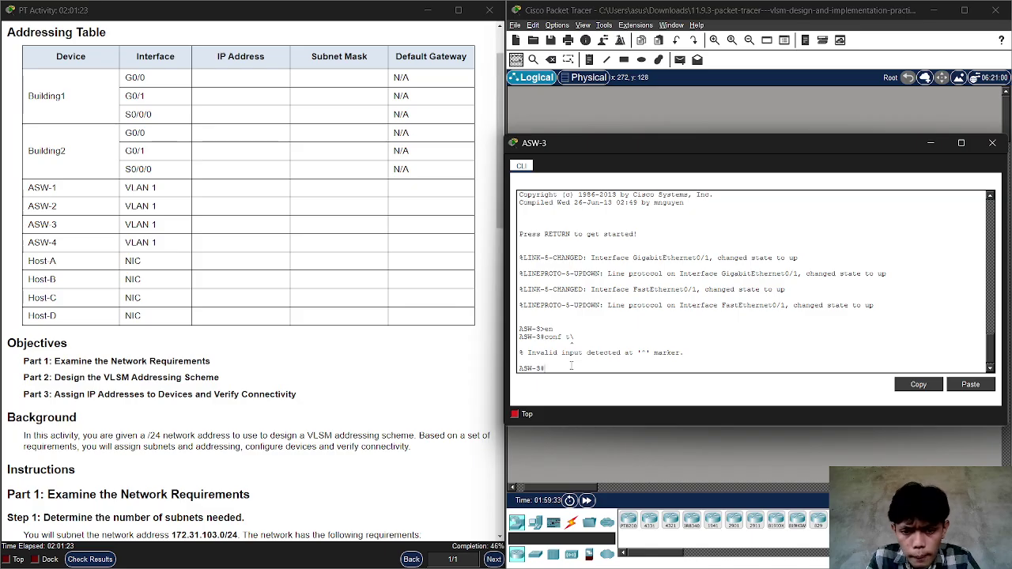
type("conf t")
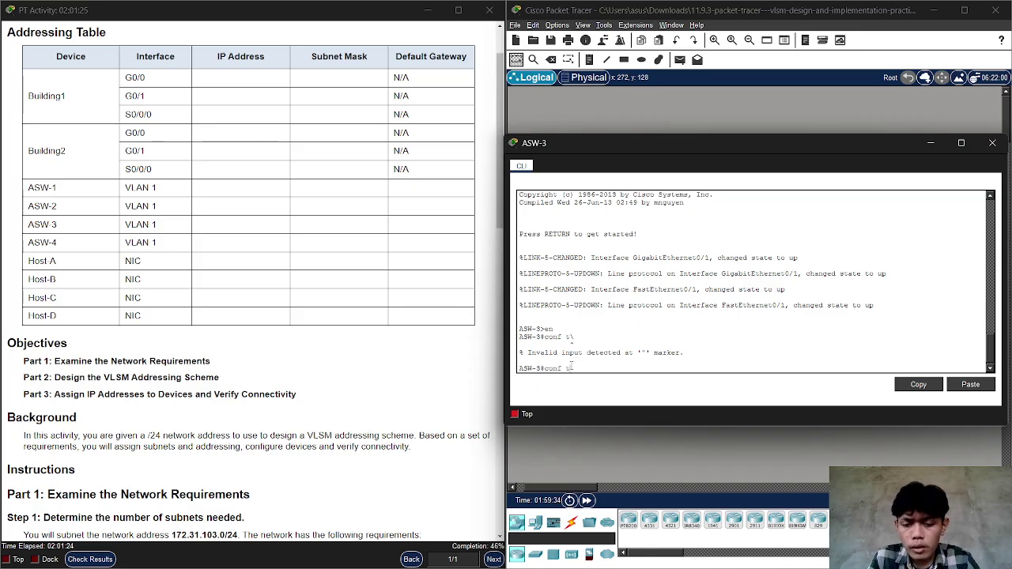
key("Return")
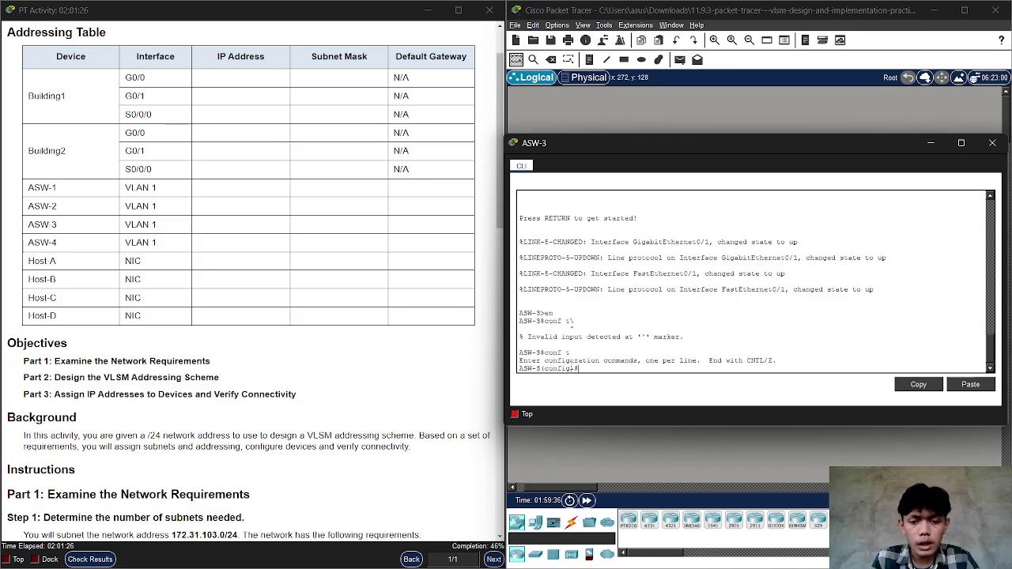
Enter configuration of interface vlan1 on ASW-3.
type("interface")
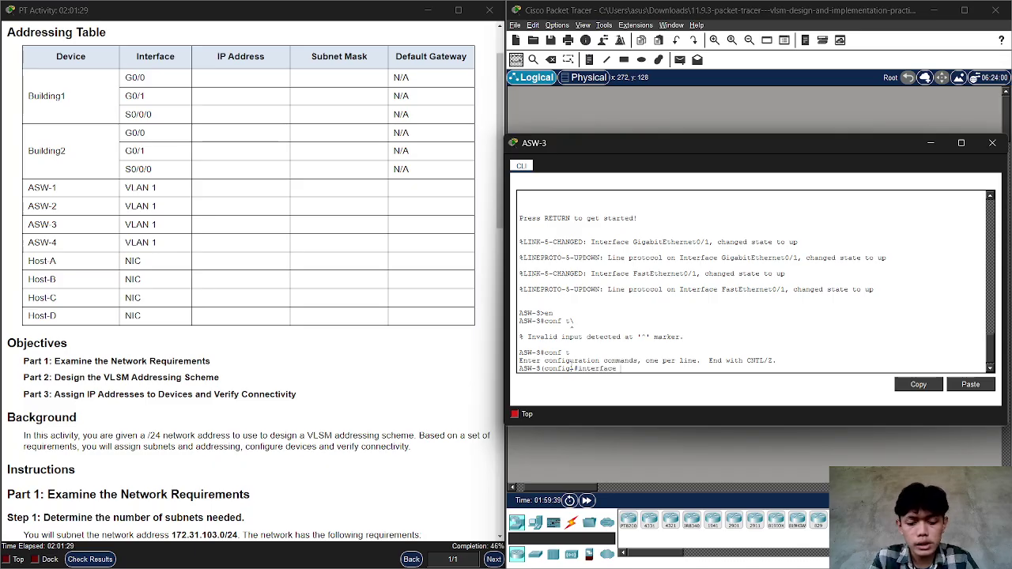
type(" vlan1")
key("Return")
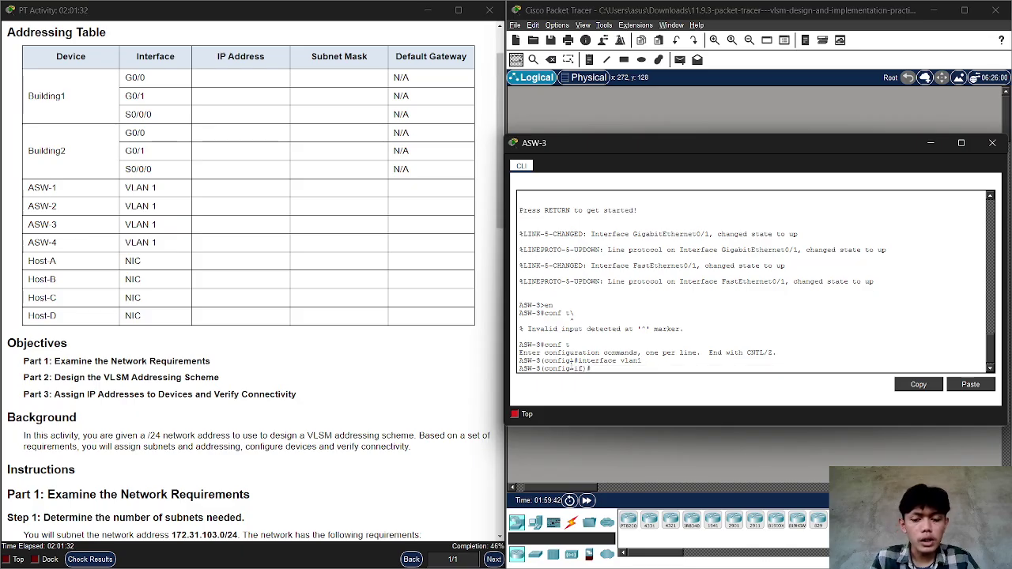
Look up the 14-host subnet in the subneting workbook and assign vlan1 the IP address 172.31.103.65 with mask 255.255.255.240.
type("ip address")
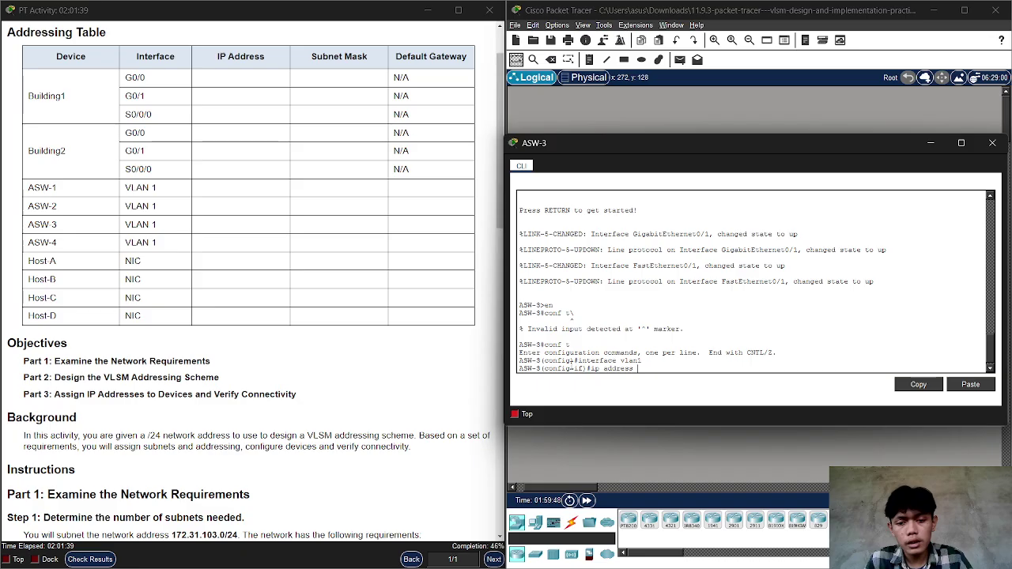
key("alt+Tab")
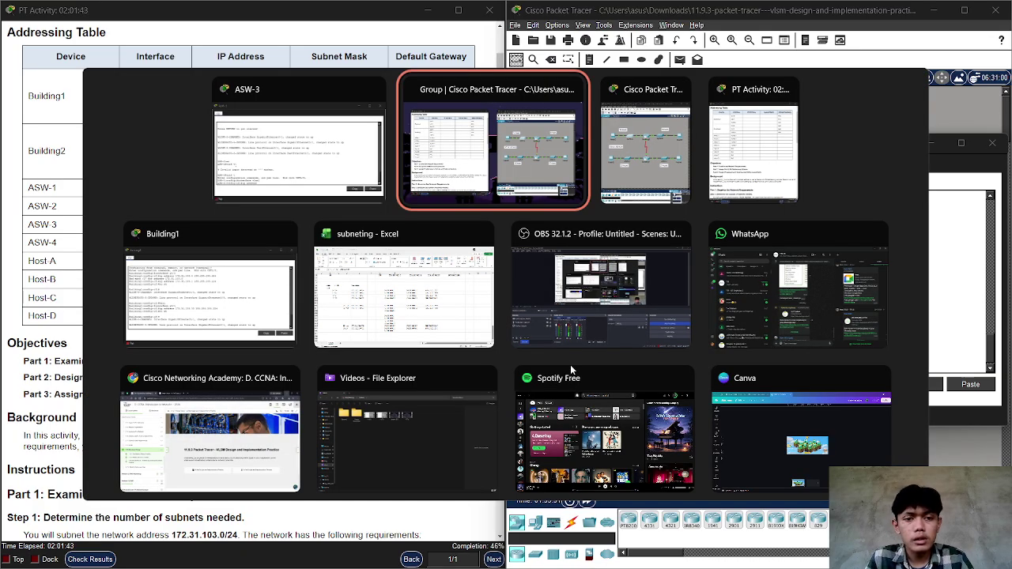
key("alt+shift+Tab")
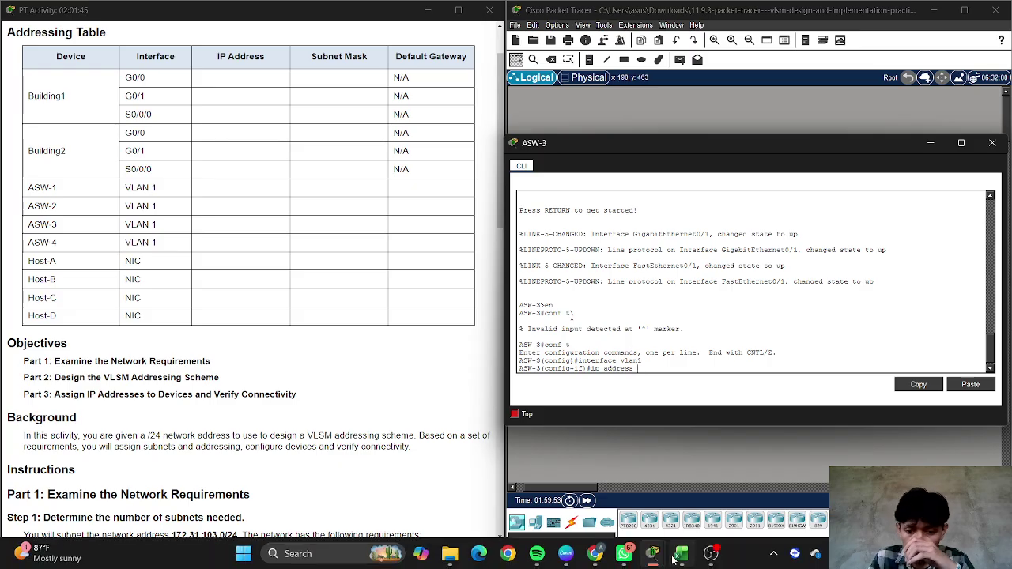
mouse_move(681, 553)
left_click(673, 496)
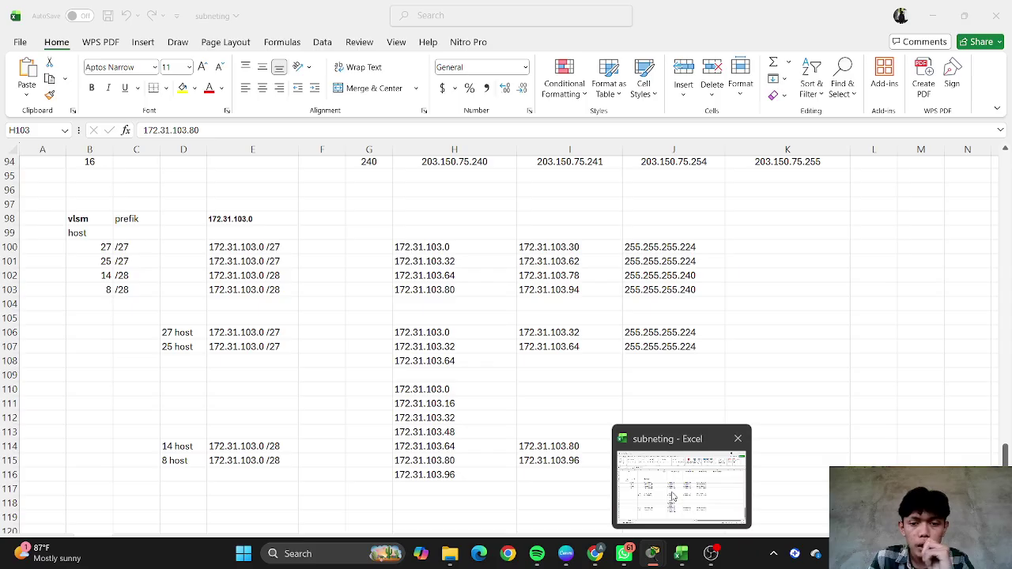
left_click(682, 553)
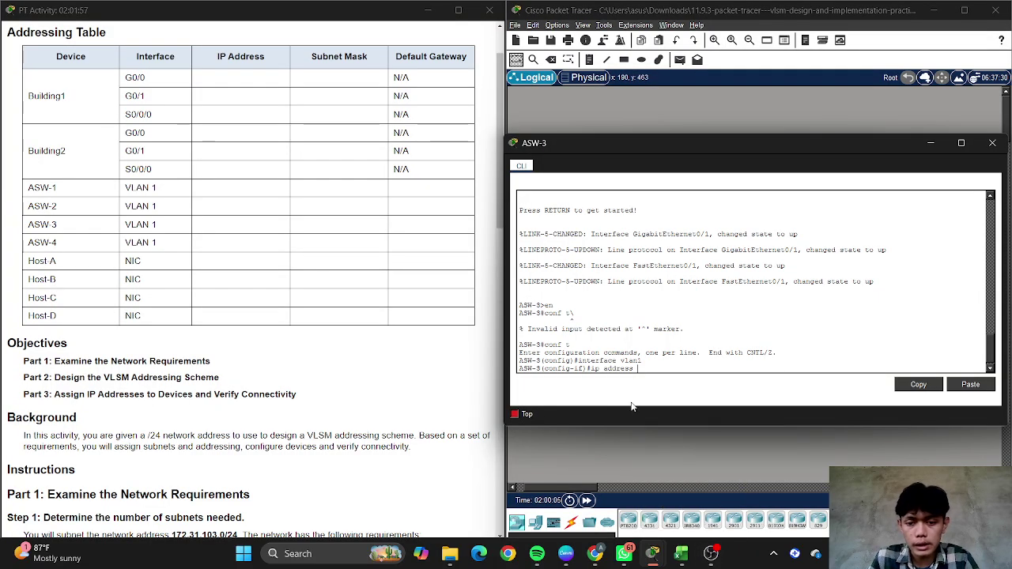
left_click(682, 555)
left_click(692, 558)
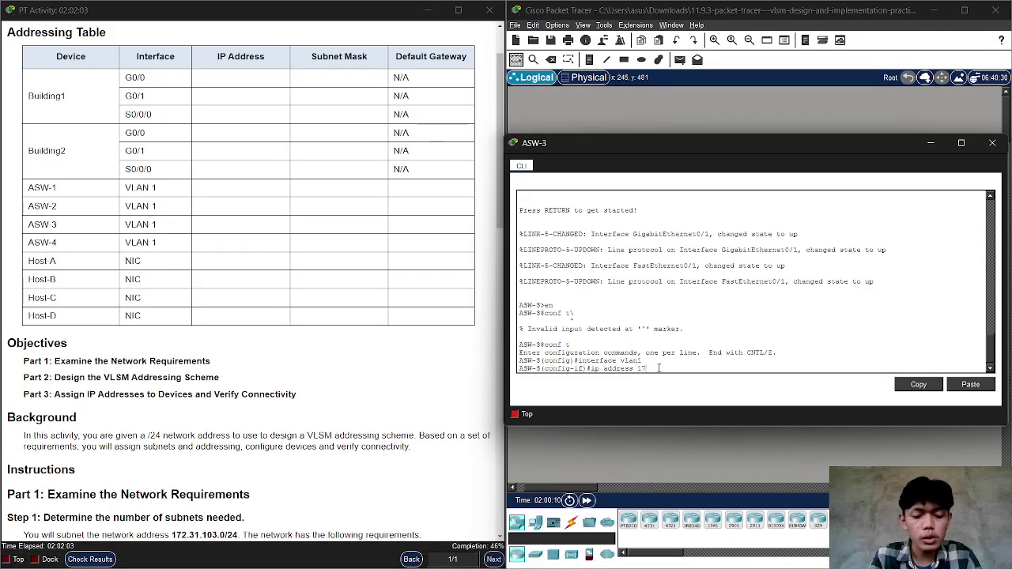
type("2.31.103.")
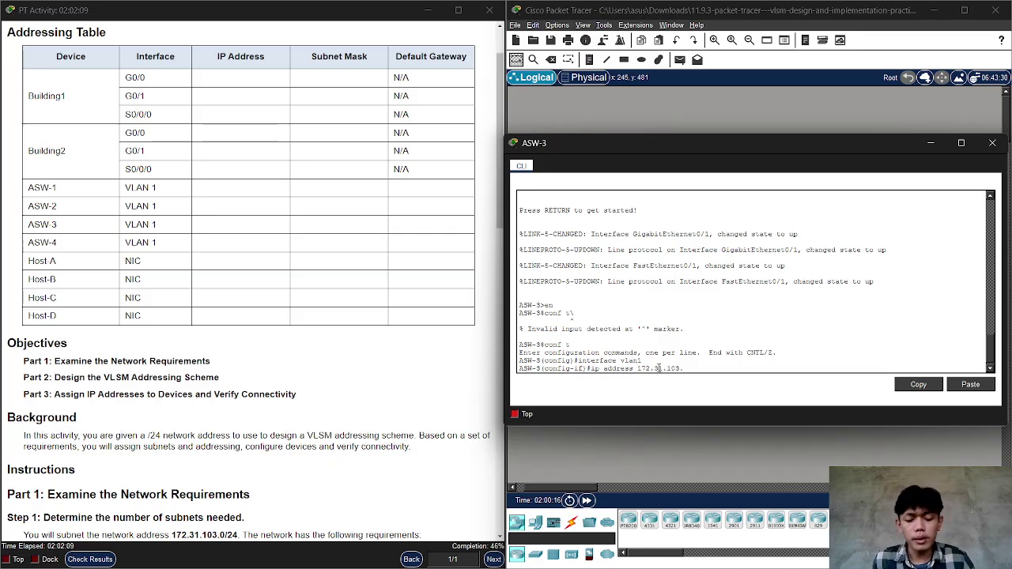
mouse_move(681, 558)
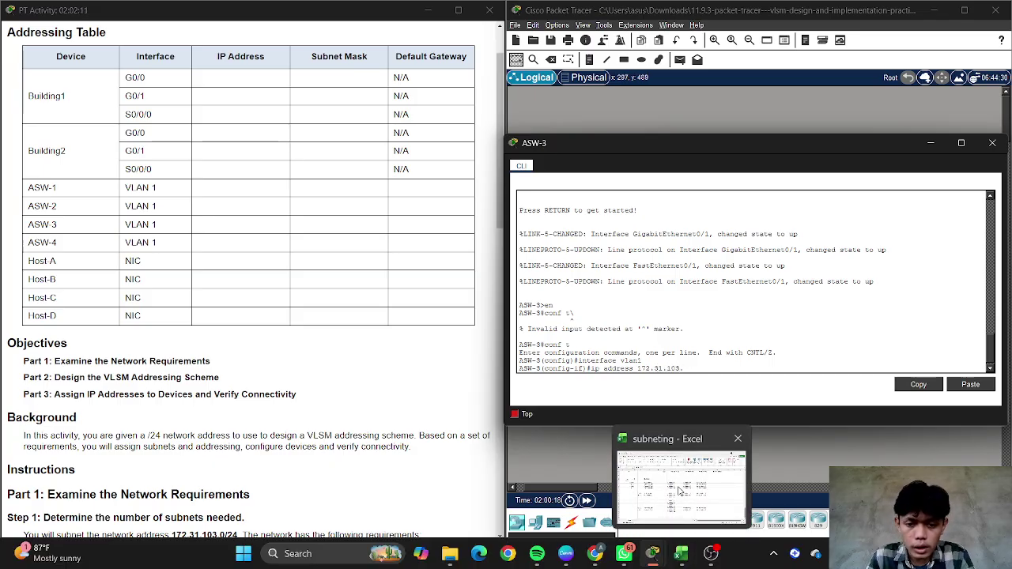
left_click(679, 508)
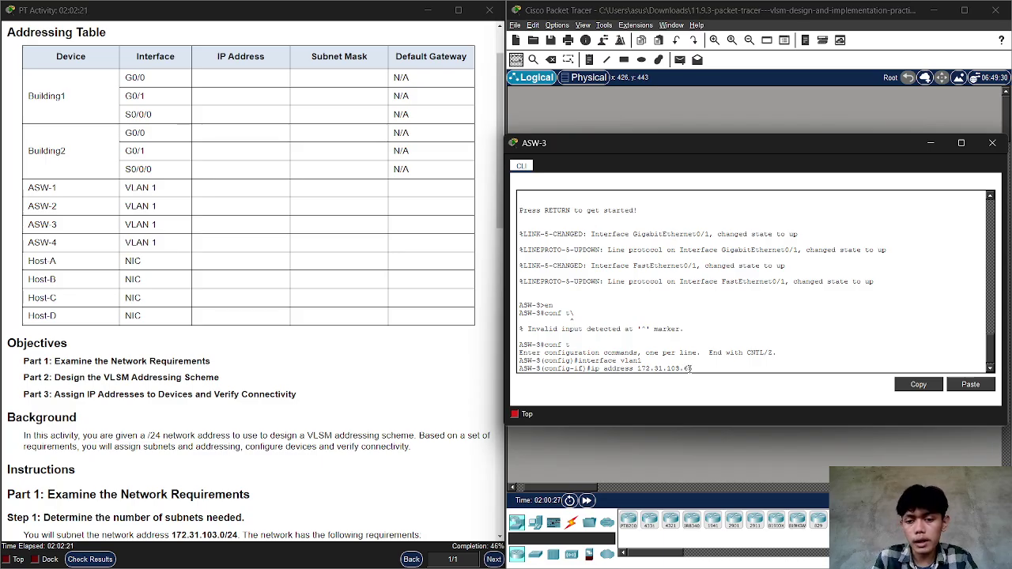
type("255.2")
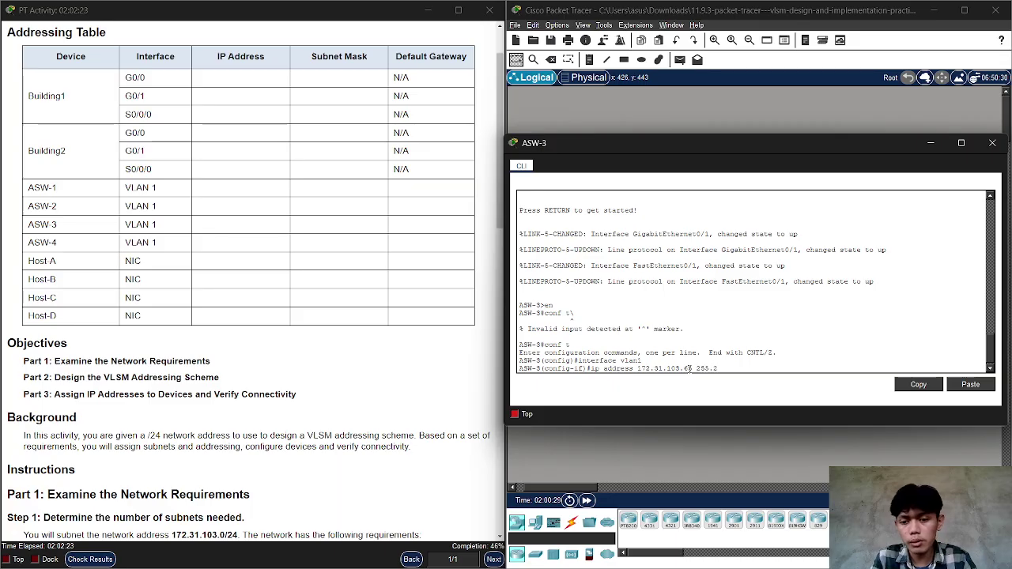
type("55.255.240")
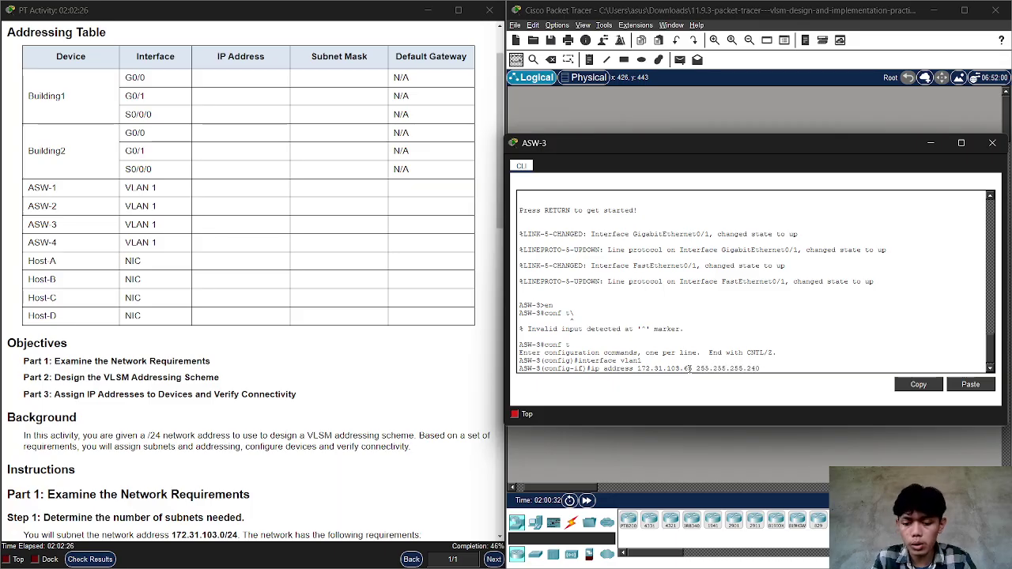
key("Return")
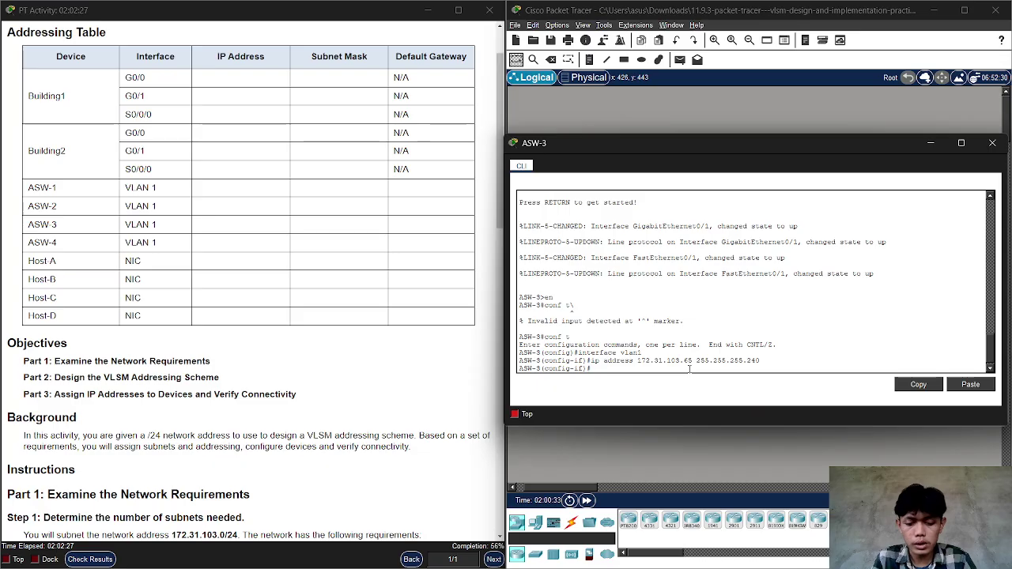
Enable interface vlan1 on ASW-3 with no sh.
type("nos")
key("BackSpace")
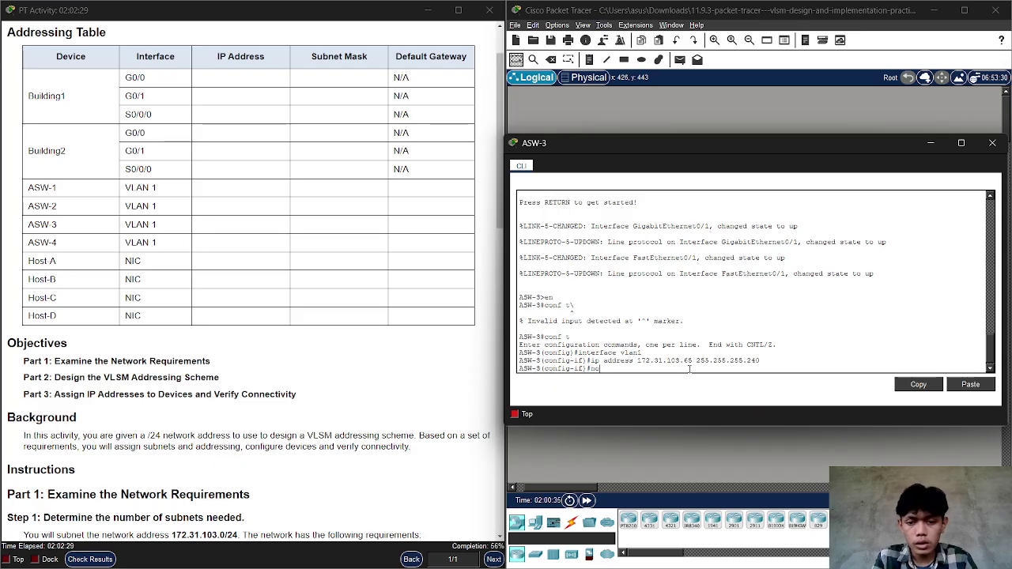
type("sh")
key("Return")
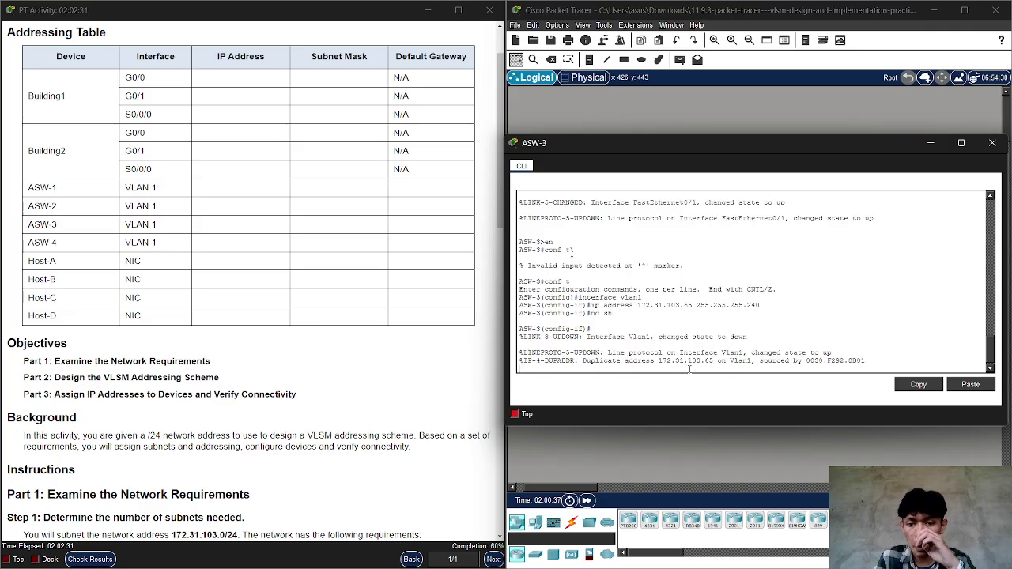
key("Return")
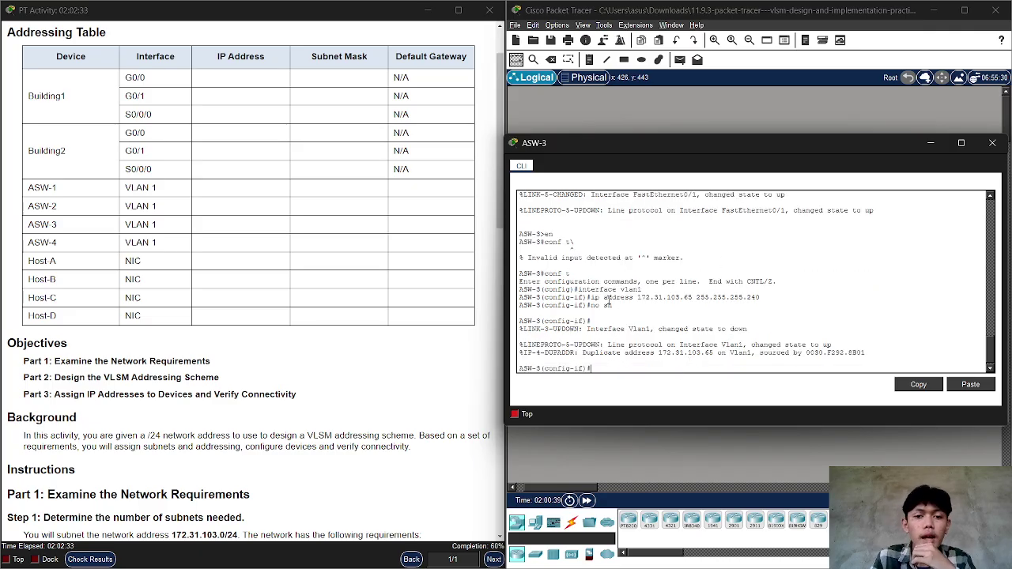
Set ASW-3's default gateway to 172.31.103.65 with the ip default-gateway command.
scroll(399, 403, "down", 5)
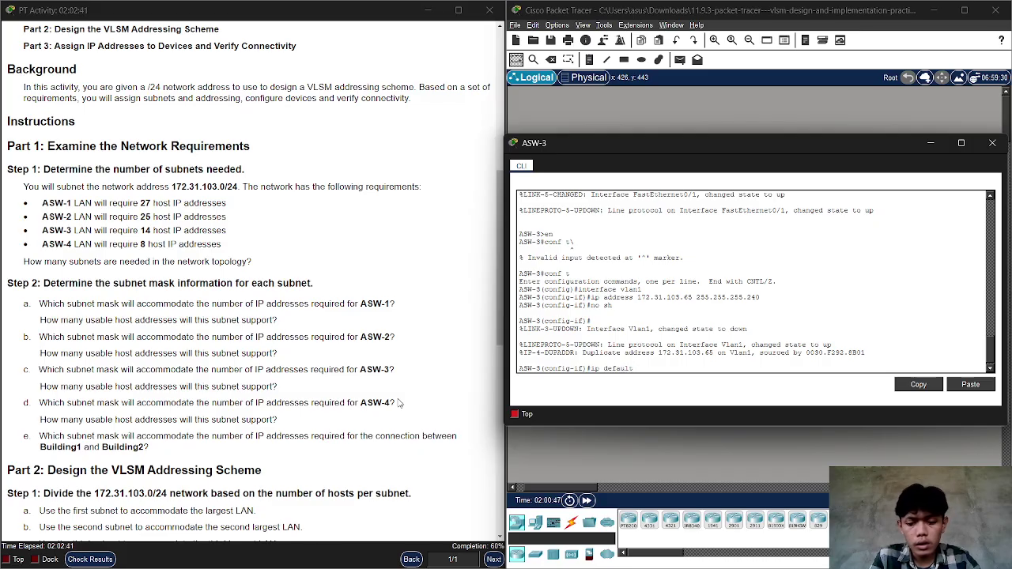
type("-gateway")
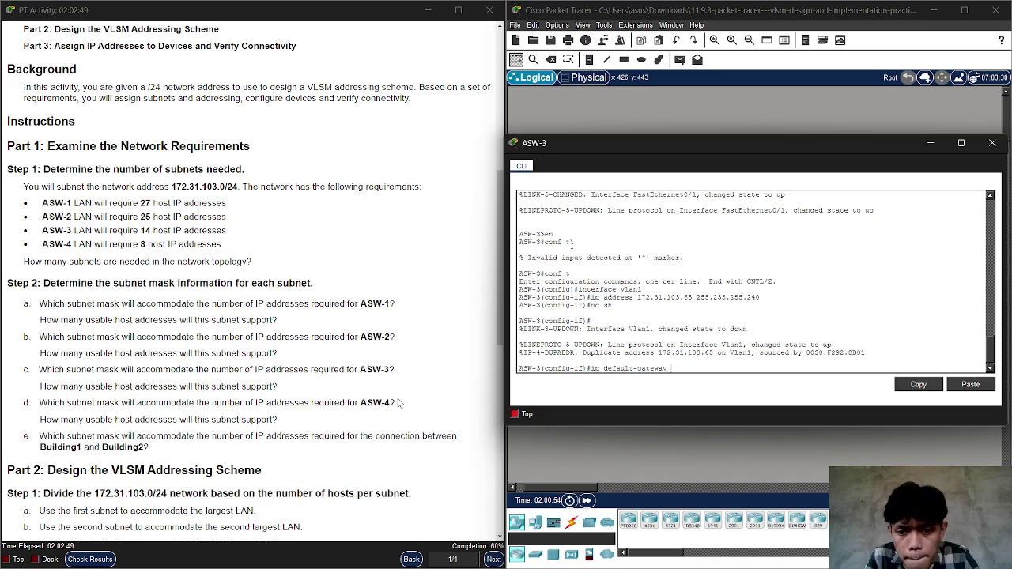
type("172.")
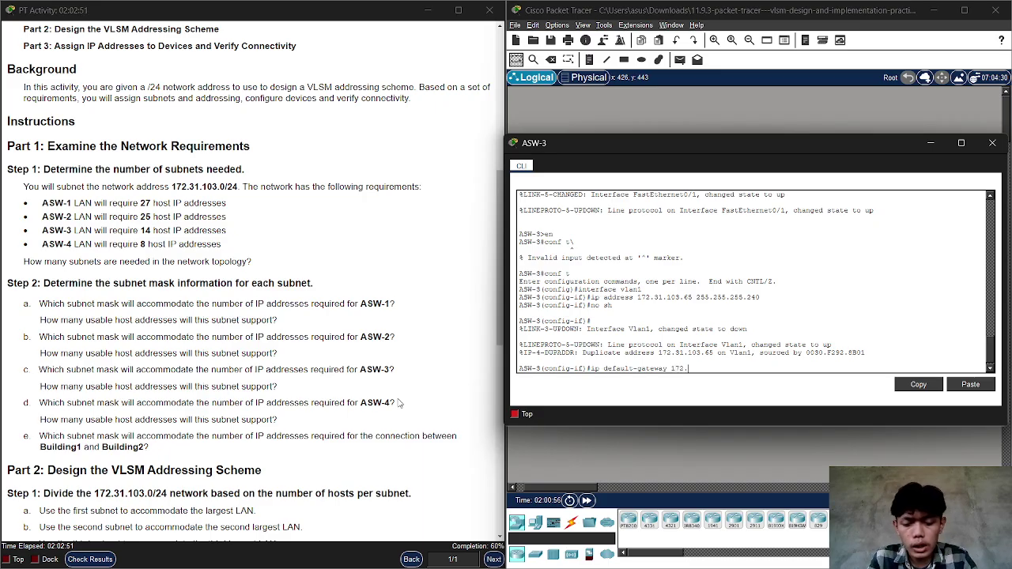
type("1")
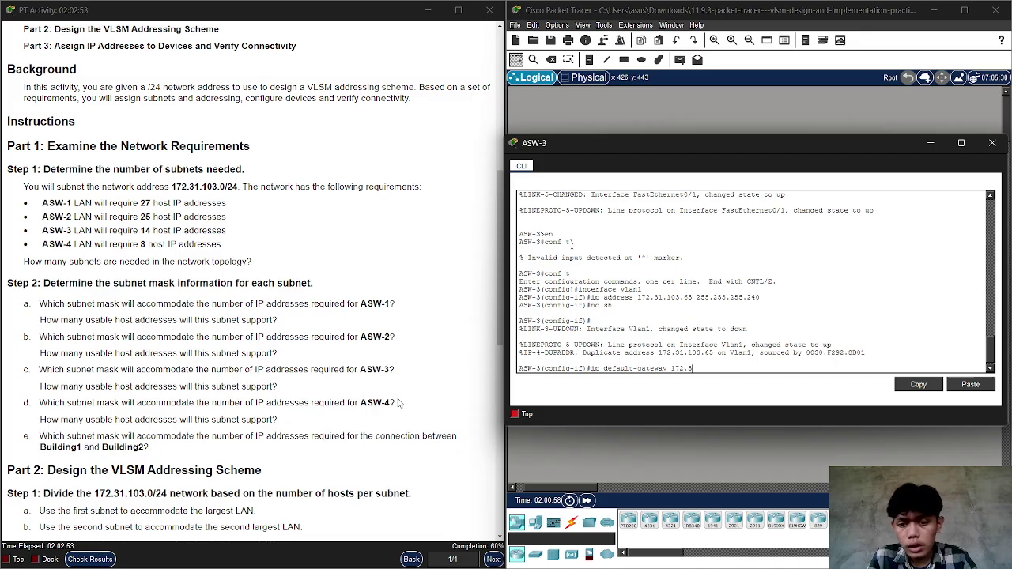
type("1.103.65")
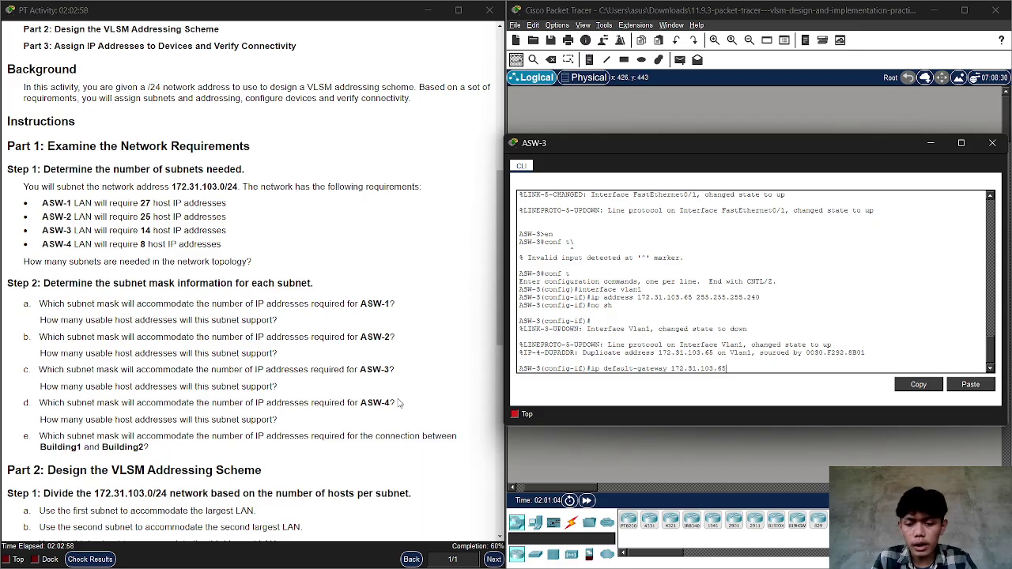
key("Return")
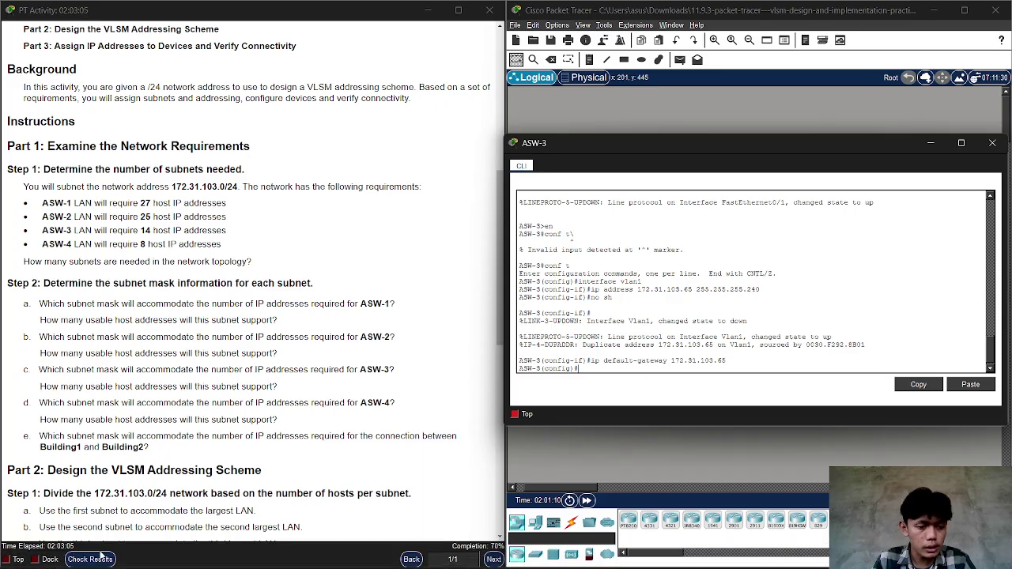
Check the activity results and examine the status of each assessment item for ASW-3, Building1 and Host-D.
left_click(95, 559)
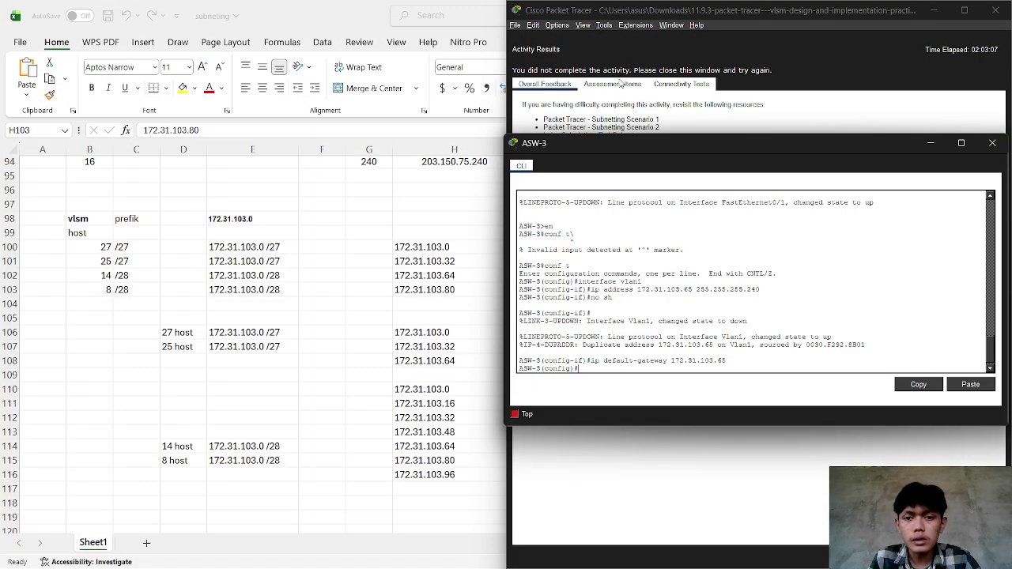
left_click(619, 84)
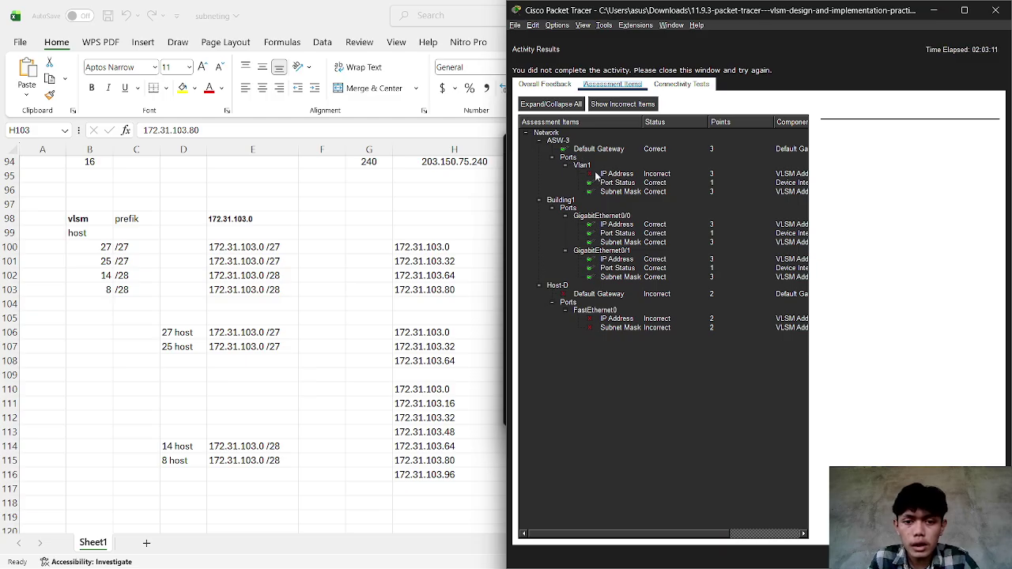
left_click(937, 14)
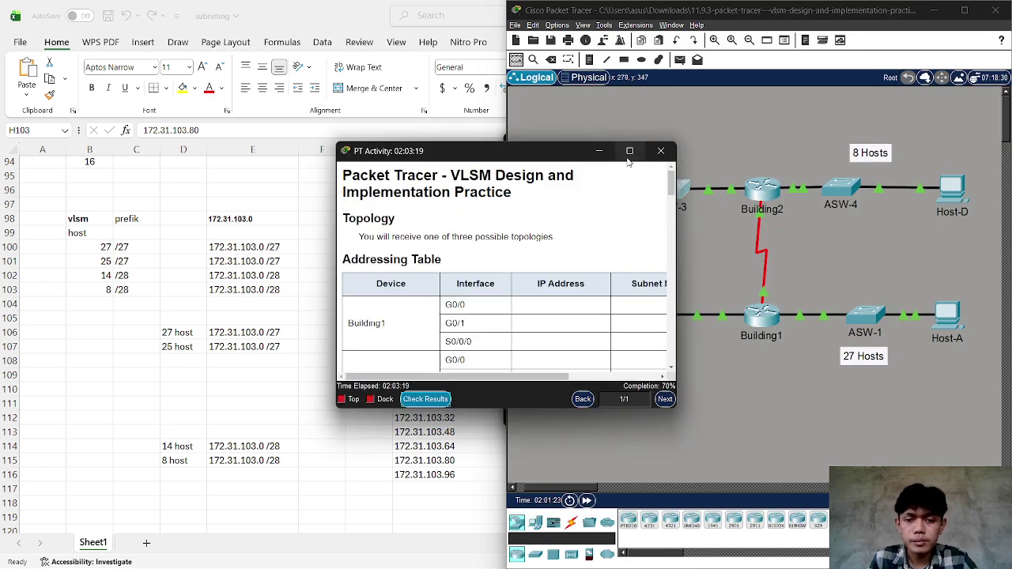
Snap the PT Activity window beside the topology and bring ASW-3's command-line window back to the front.
mouse_move(630, 150)
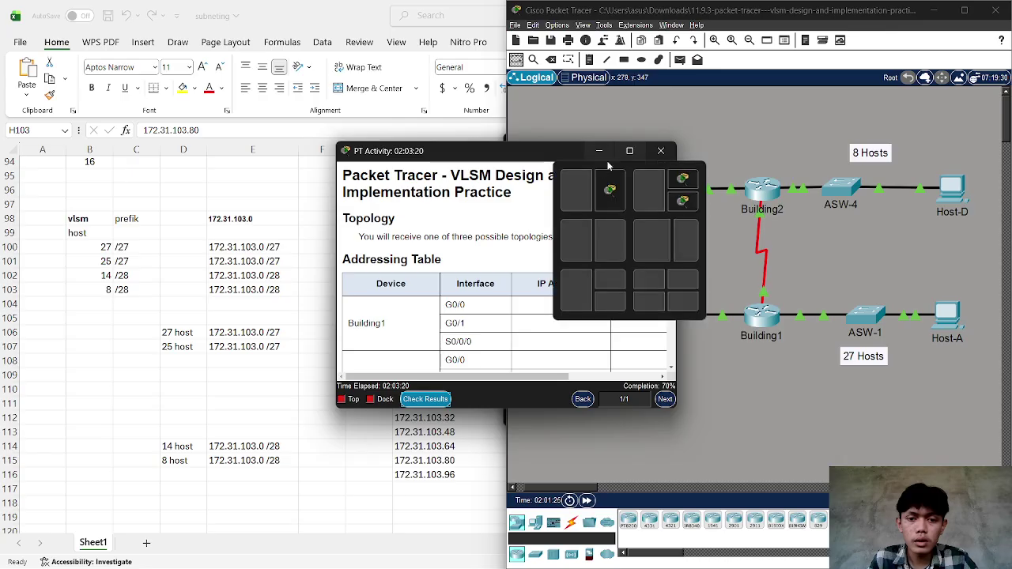
left_click(574, 188)
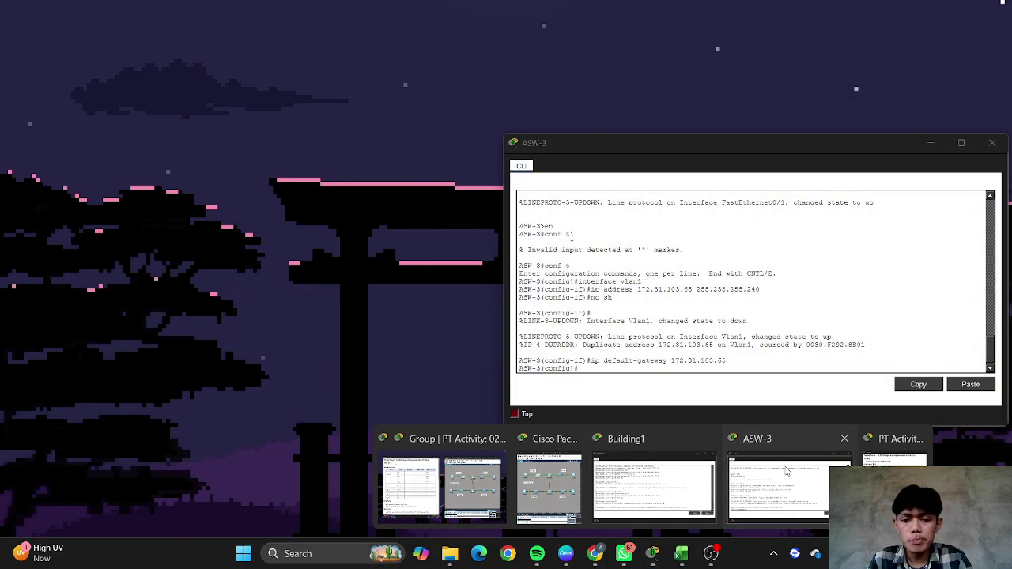
left_click(788, 472)
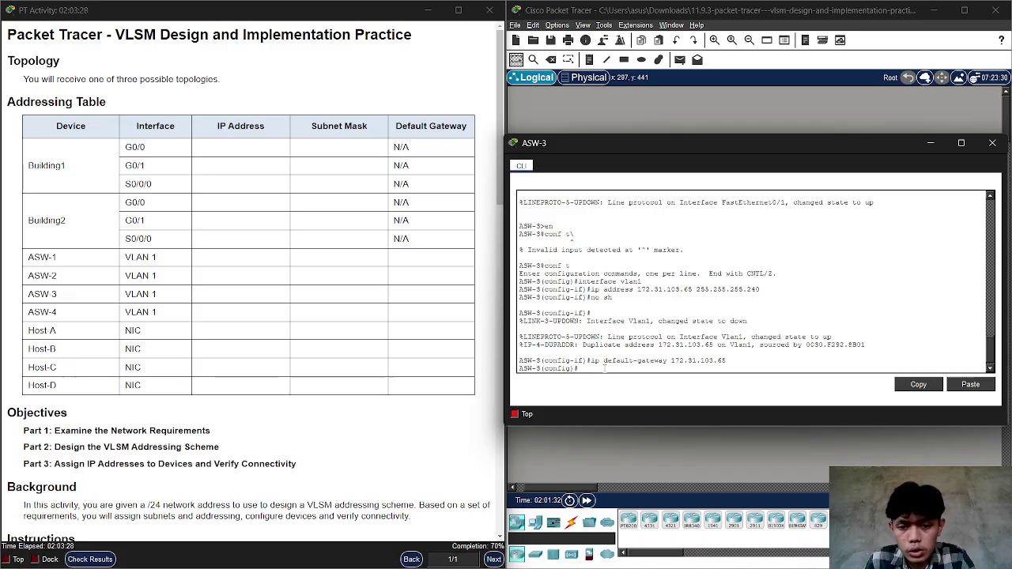
Re-enter configuration of interface vlan1 on ASW-3 by reusing the earlier interface vlan1 command.
key("Up")
key("Up")
key("Up")
key("Up")
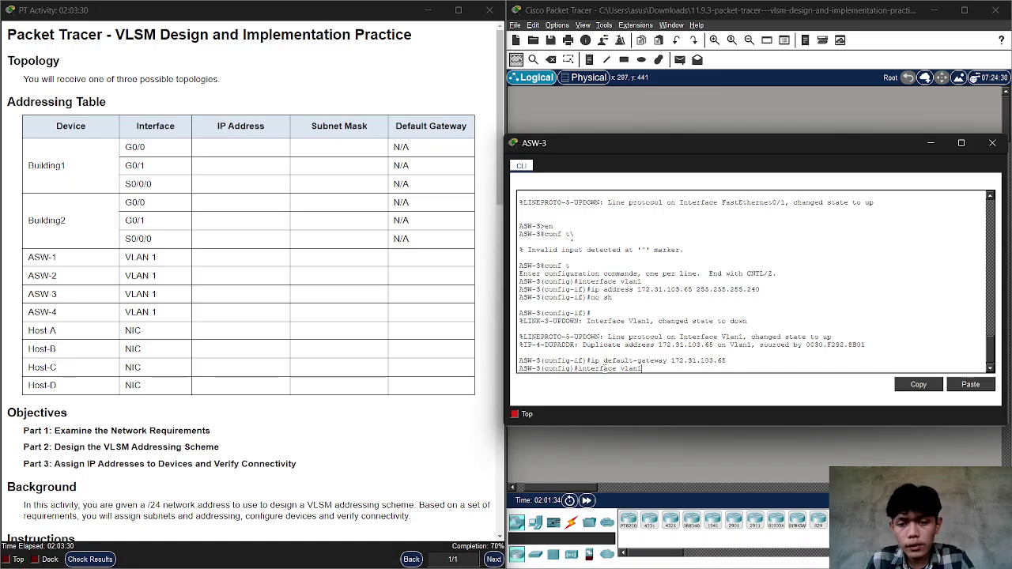
key("Return")
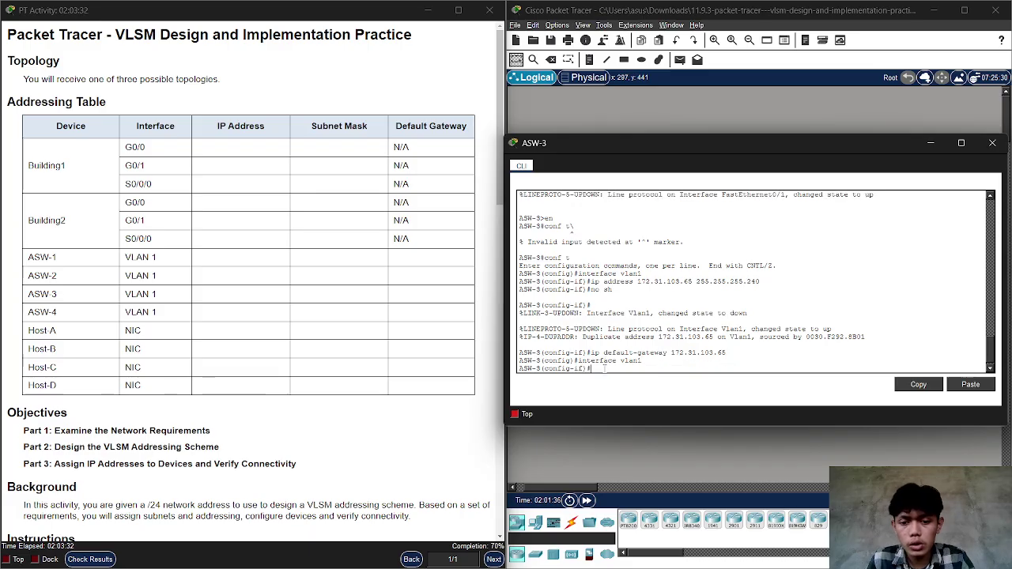
Recall the earlier ip address command for vlan1 and remove the last octet of its IP address, keeping the mask.
key("Up")
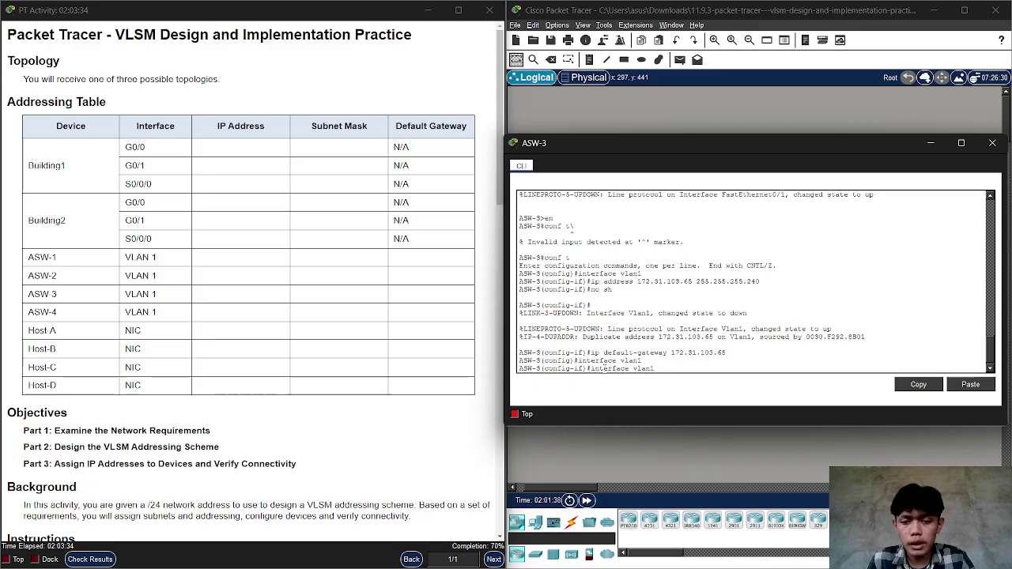
key("Up")
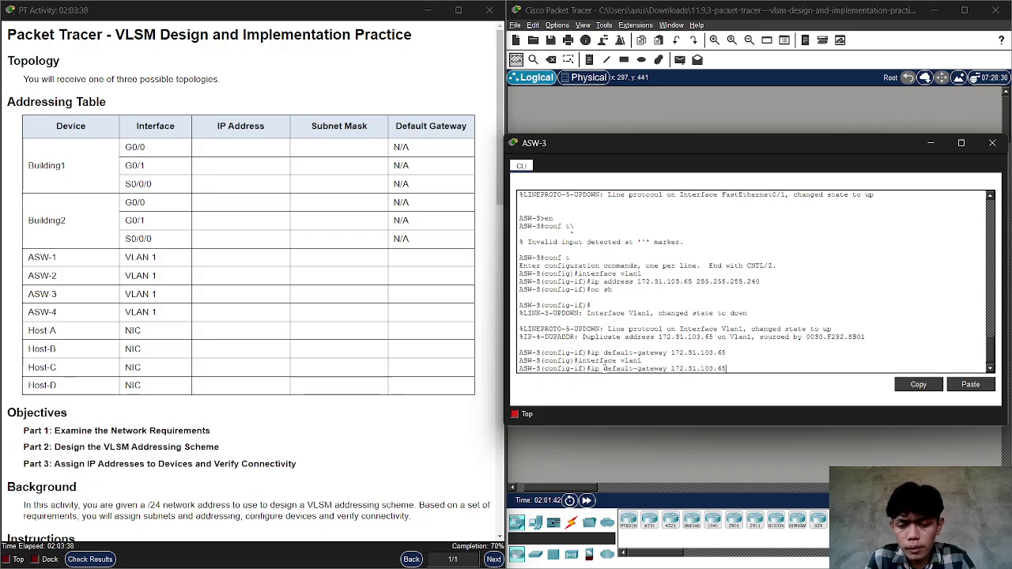
key("Up")
key("Up")
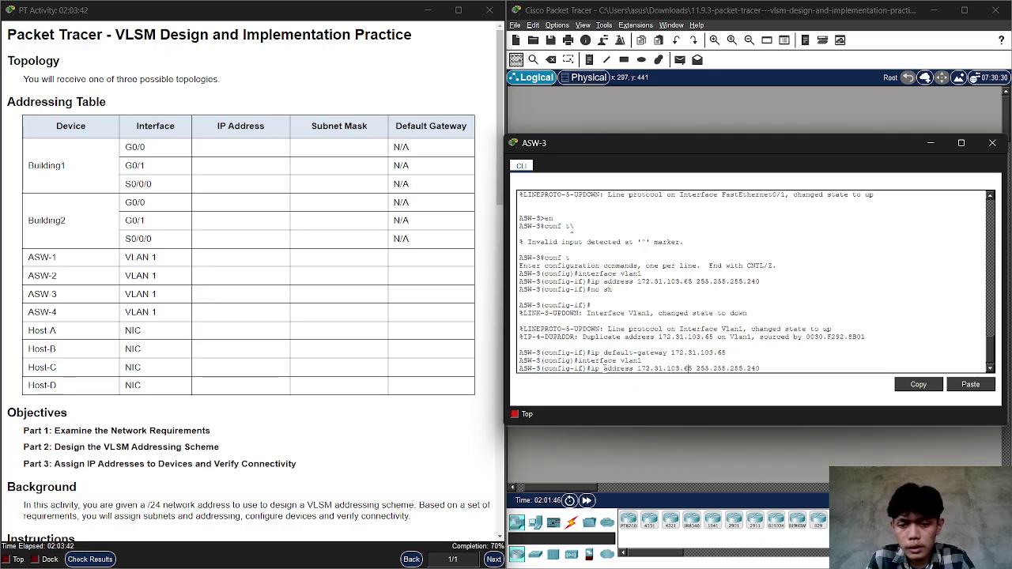
key("Left")
key("Left")
key("Left")
key("Left")
key("Left")
key("Left")
key("Left")
key("Left")
key("BackSpace")
key("BackSpace")
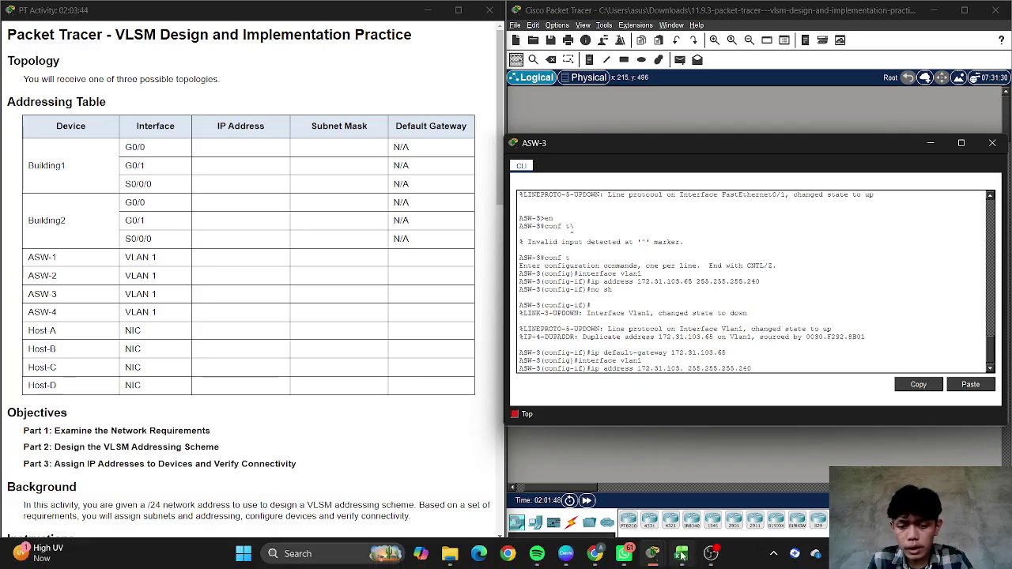
Switch to the subneting workbook in Excel to consult the VLSM address table, and return to ASW-3's command line in Packet Tracer.
mouse_move(678, 553)
left_click(698, 482)
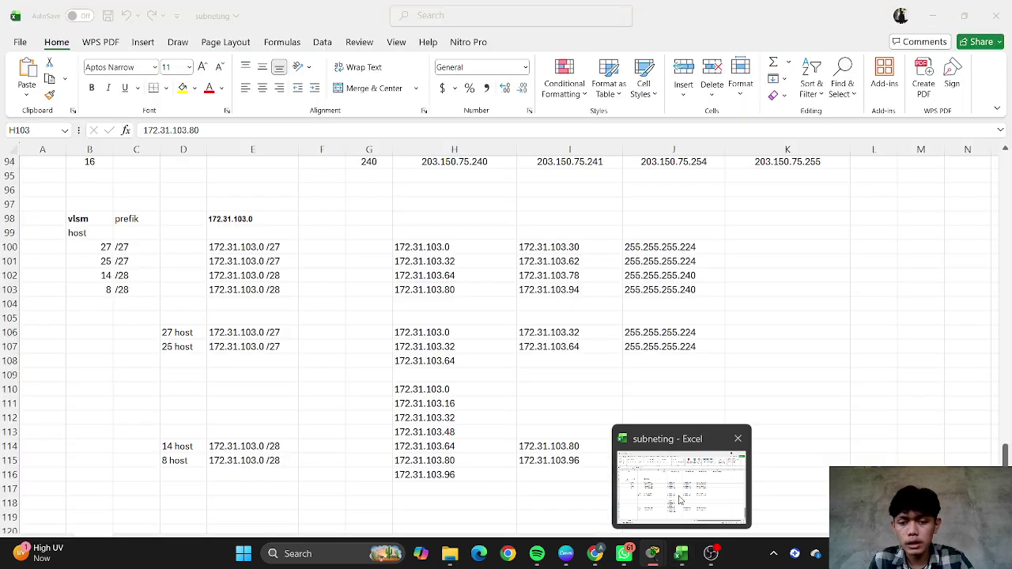
left_click(678, 496)
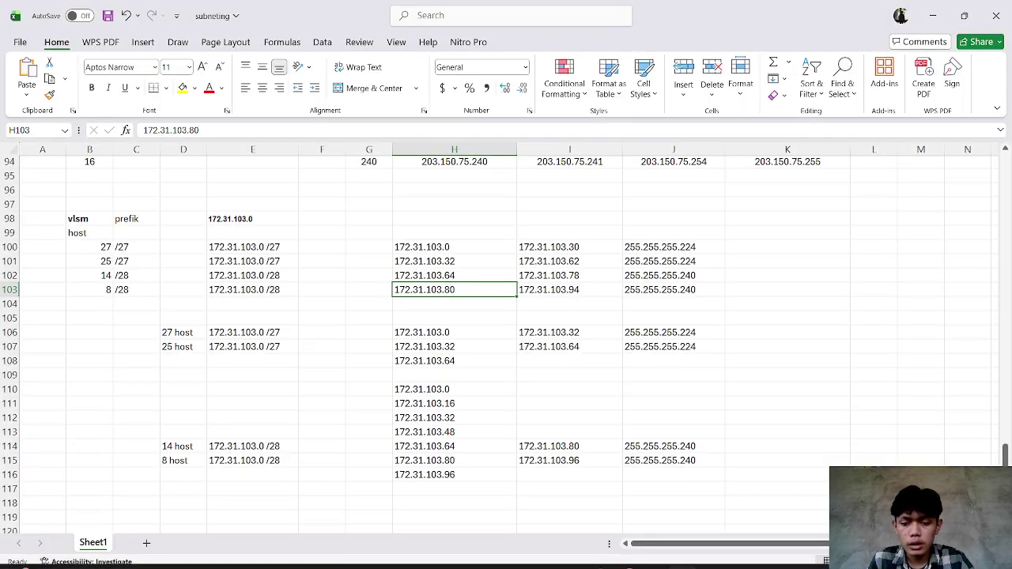
mouse_move(652, 556)
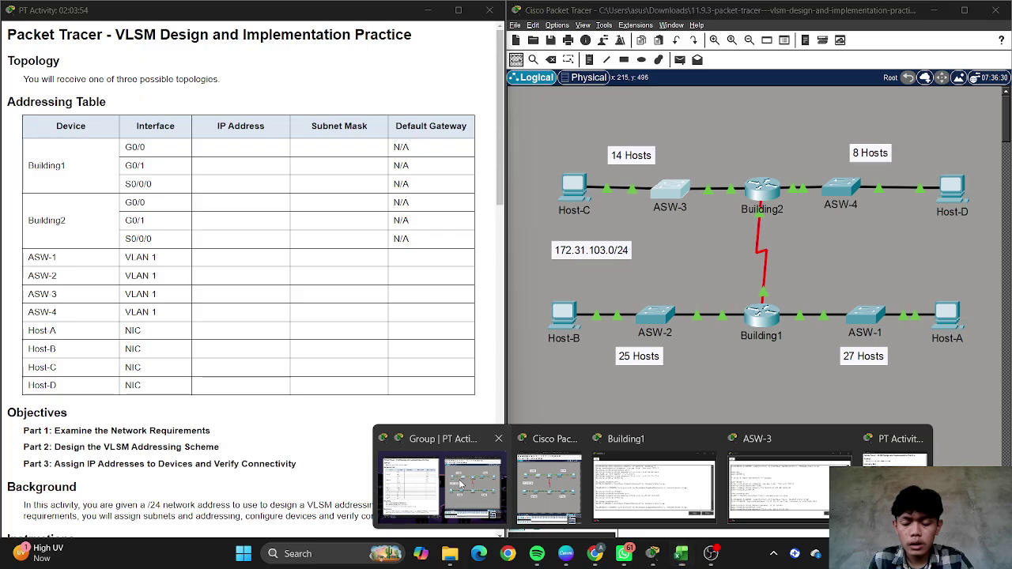
left_click(533, 483)
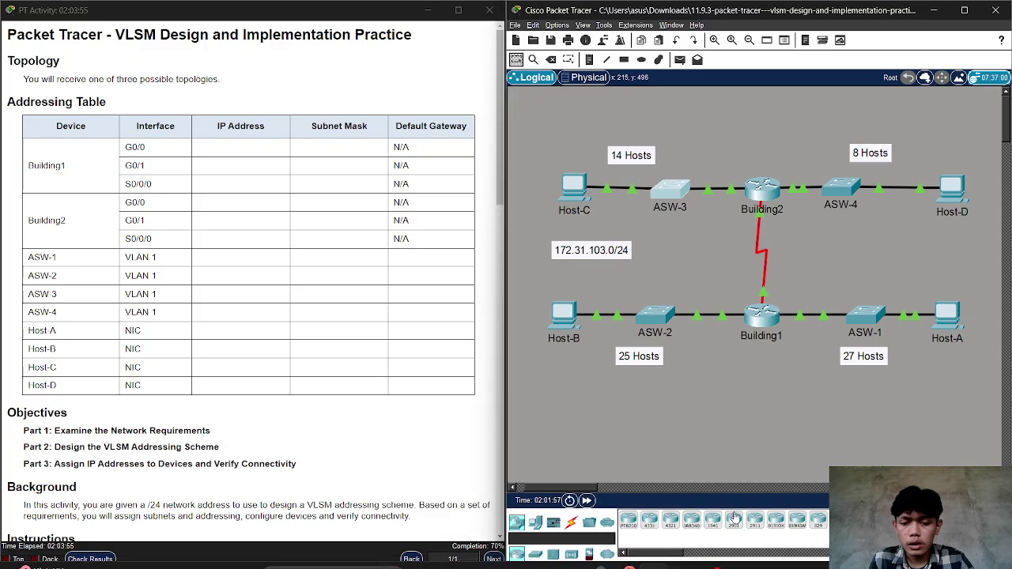
left_click(681, 186)
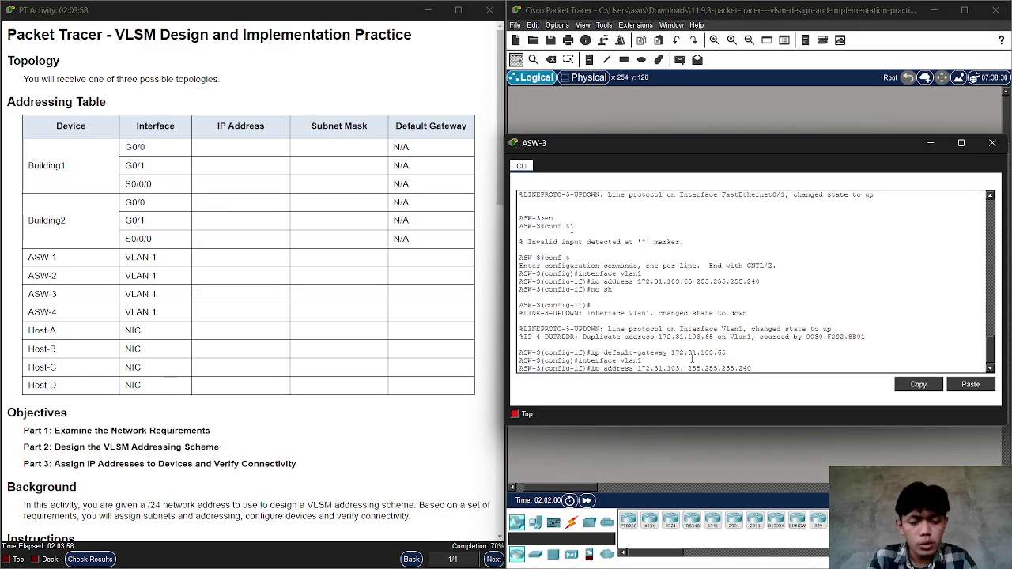
Assign ASW-3's vlan1 the IP address 172.31.103.78 with mask 255.255.255.240 and enable the interface with no sh.
type("78")
key("Return")
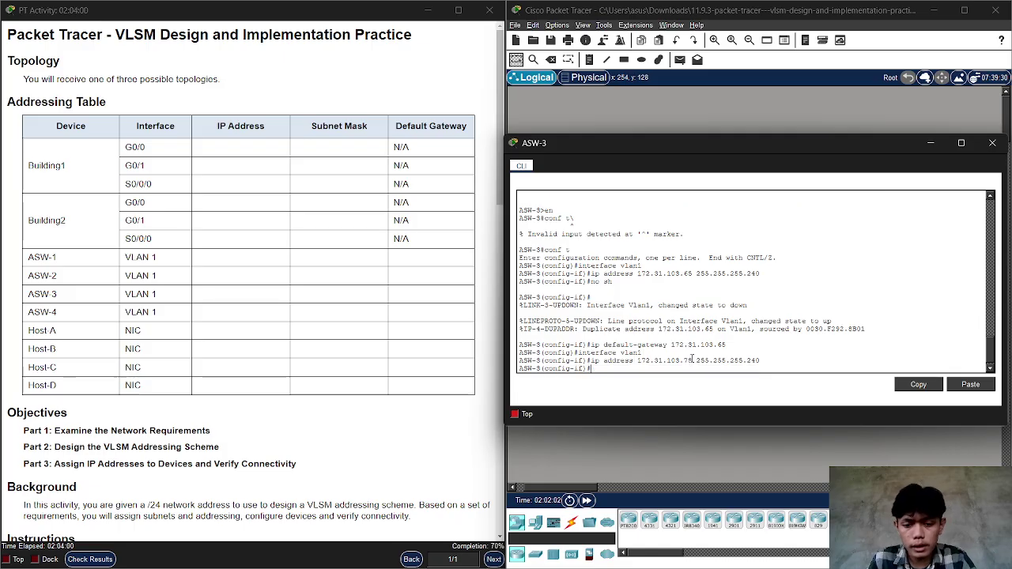
type("no sh")
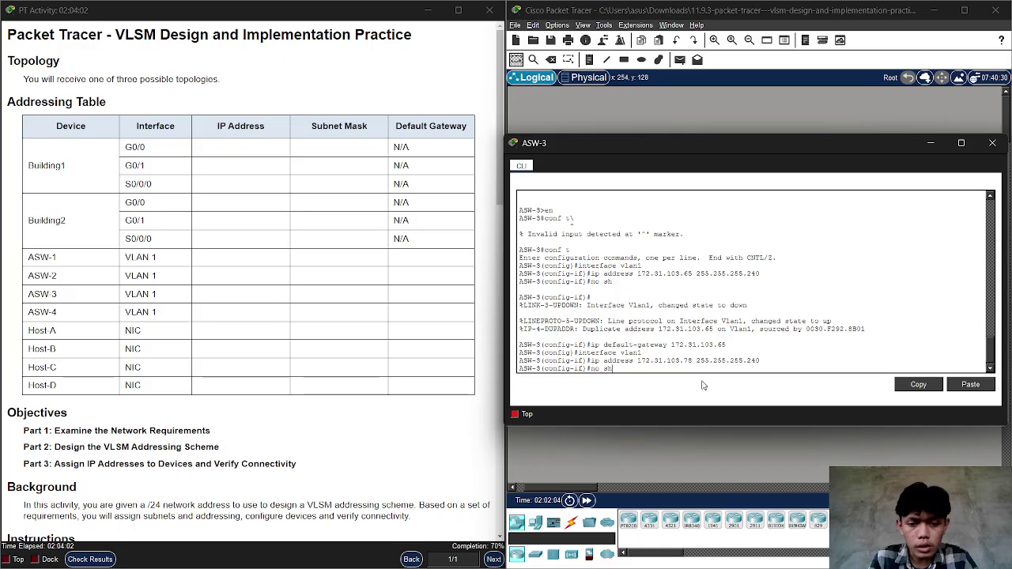
key("Return")
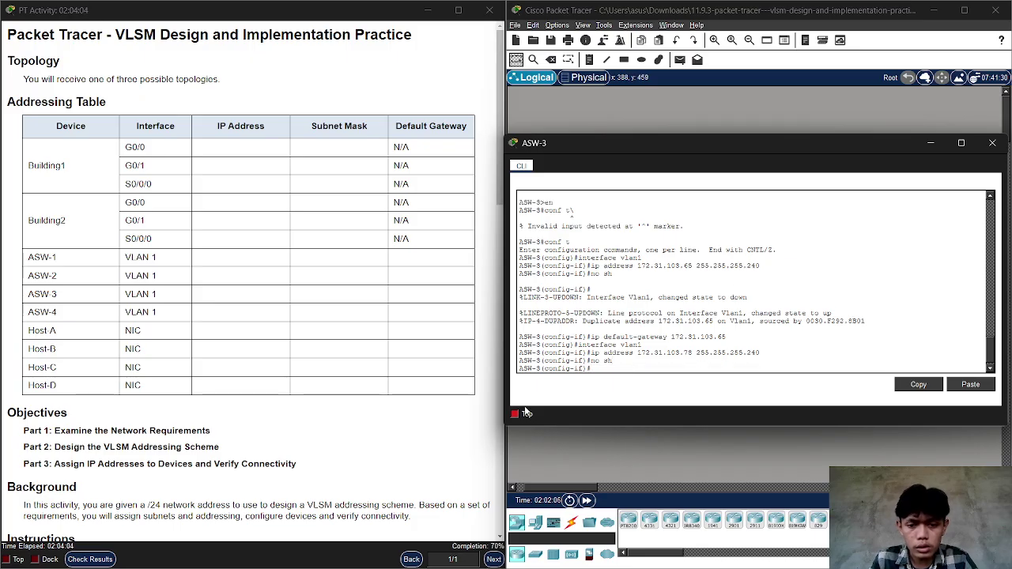
Check the activity results again and review the assessment items for ASW-3, Building1 and Host-D.
left_click(89, 559)
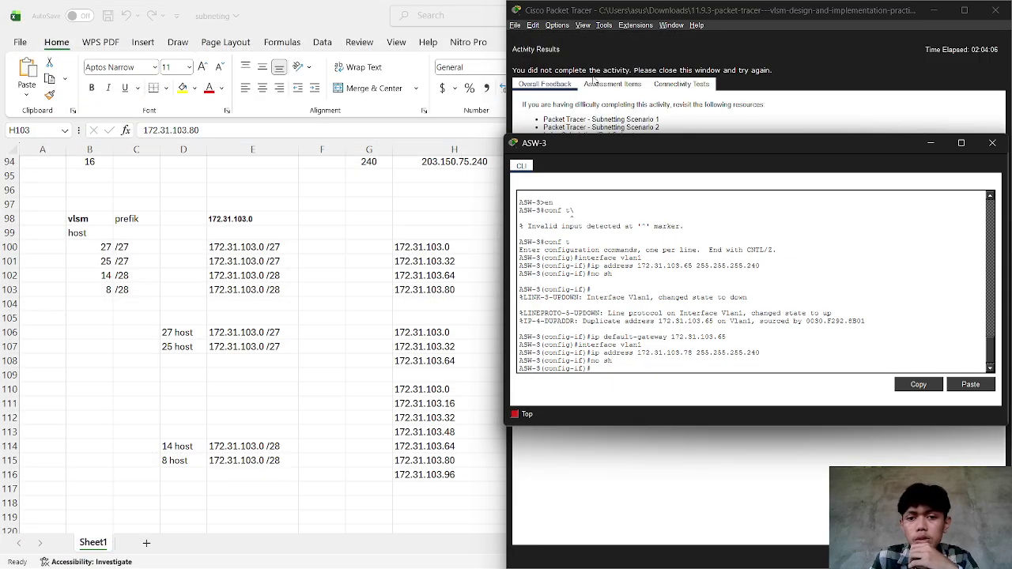
left_click(601, 85)
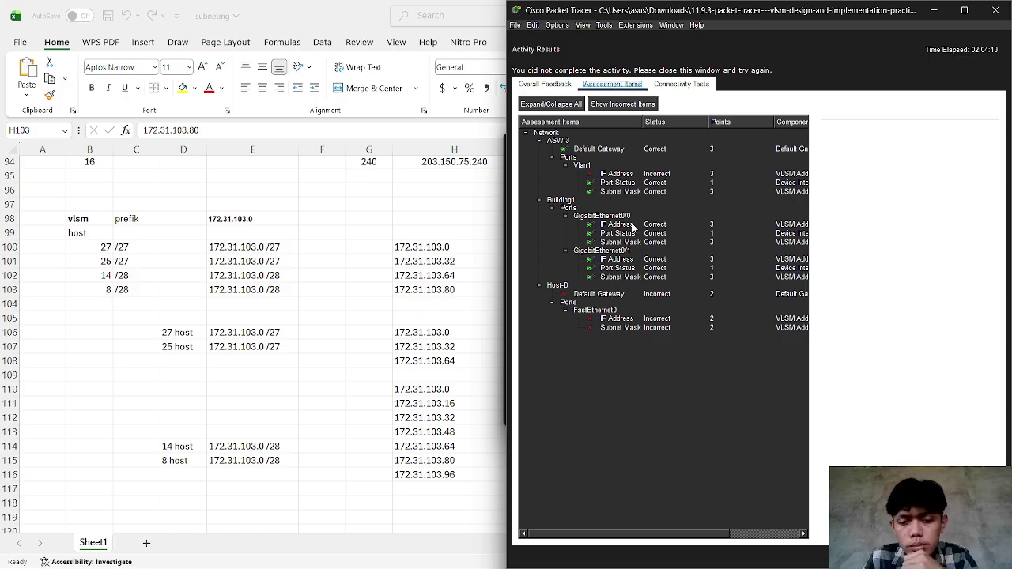
left_click(998, 8)
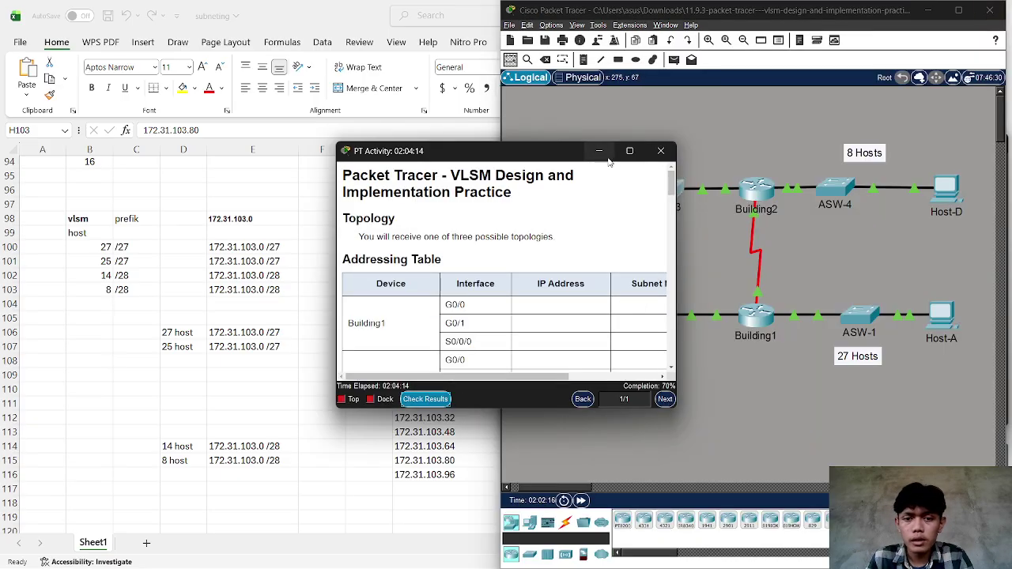
Snap the PT Activity window beside the topology again and bring ASW-3's command-line window to the front.
mouse_move(629, 151)
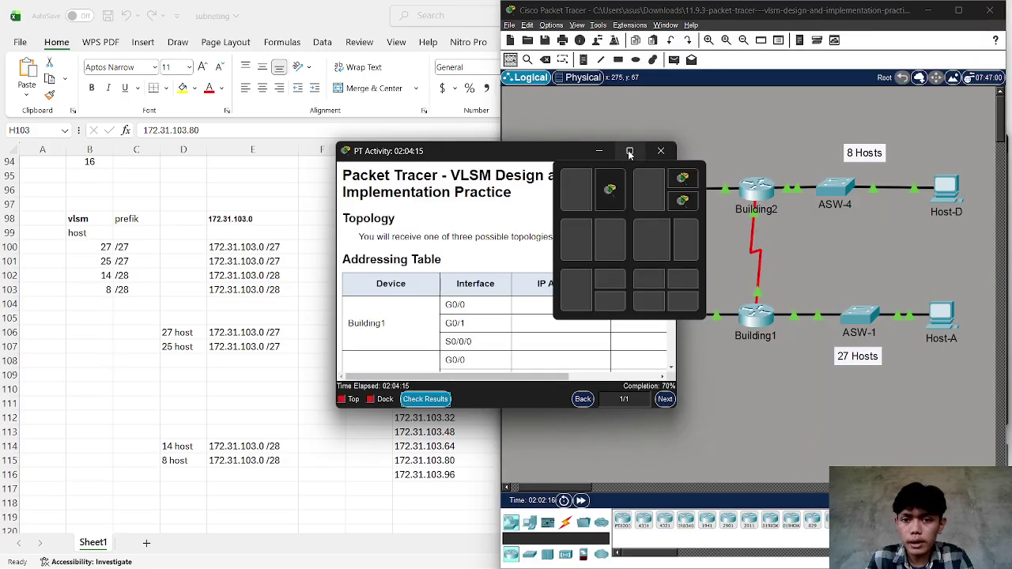
left_click(572, 182)
left_click(655, 308)
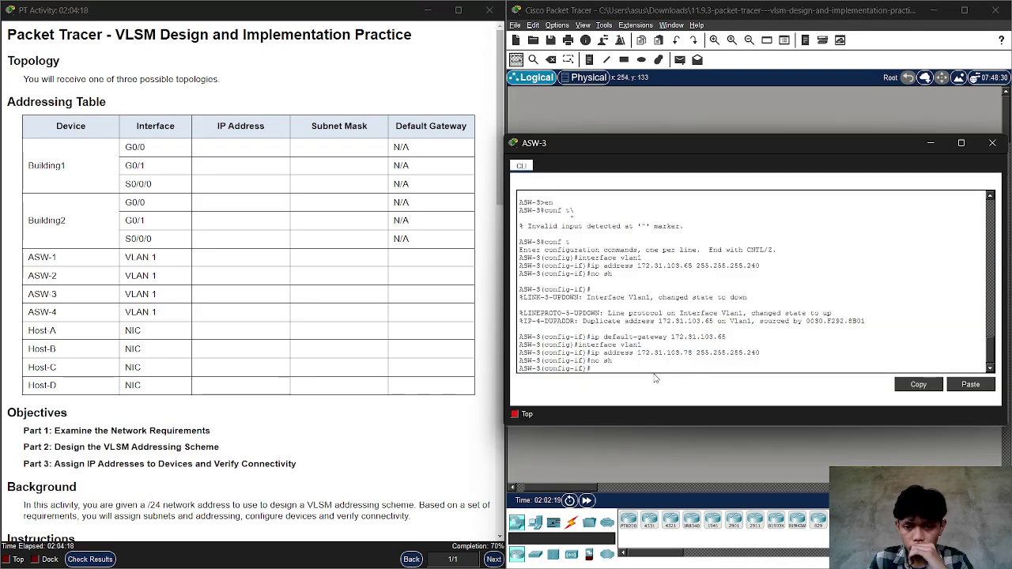
Reuse the earlier ip address command to set ASW-3's vlan1 to 172.31.103.66 with mask 255.255.255.240, and issue no sh.
key("Up")
key("Up")
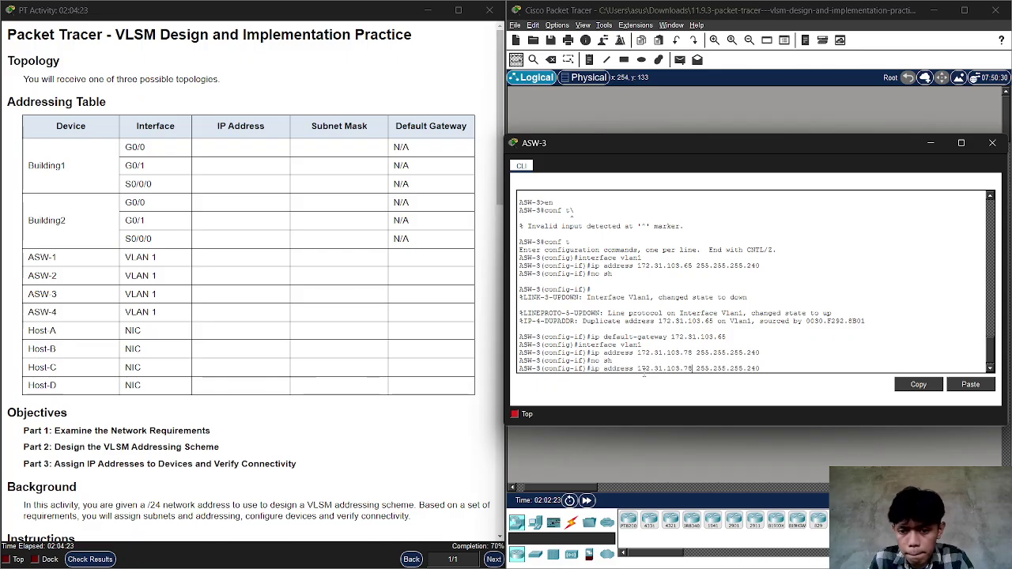
key("BackSpace")
key("BackSpace")
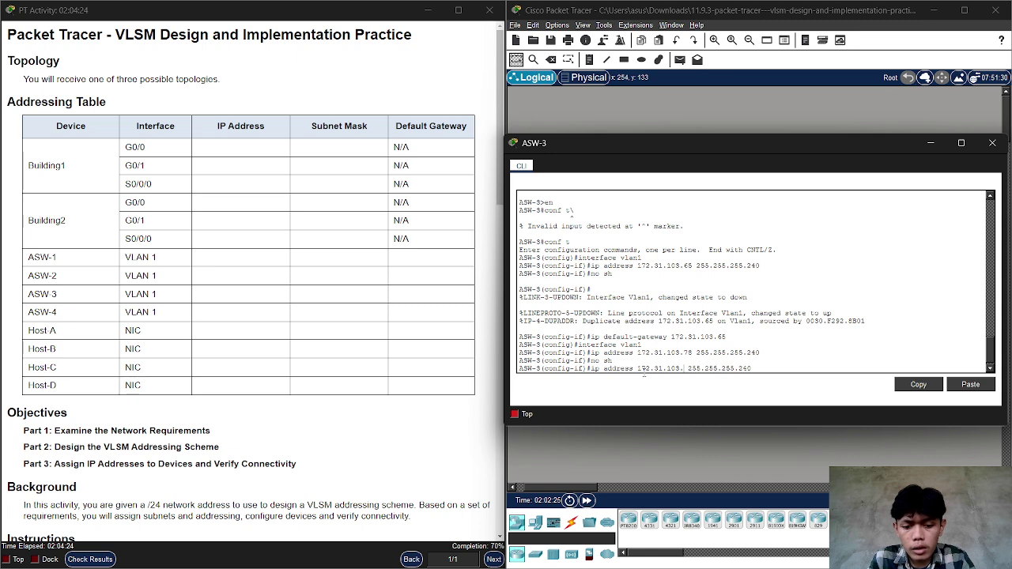
type("66")
key("Return")
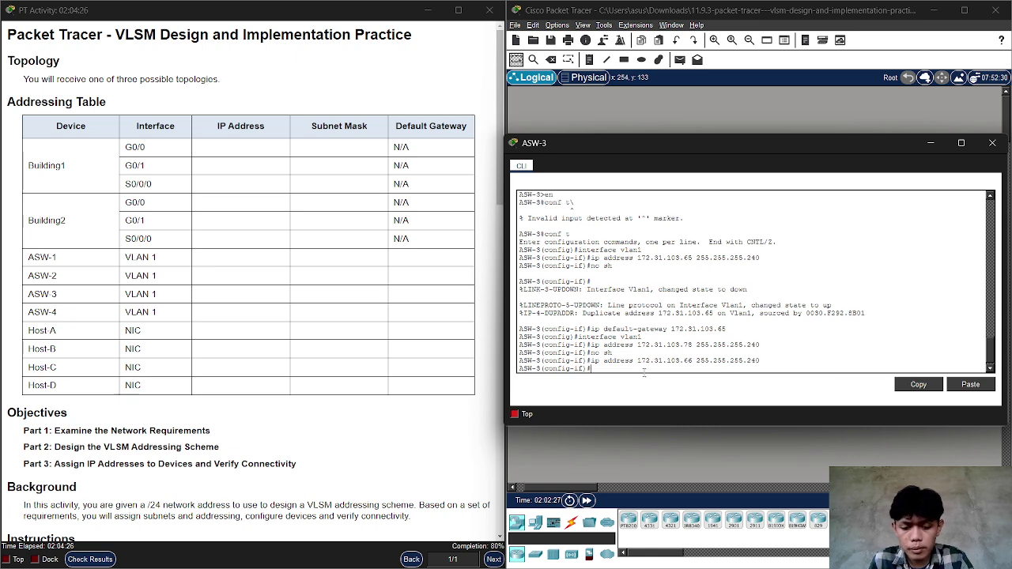
type("no s")
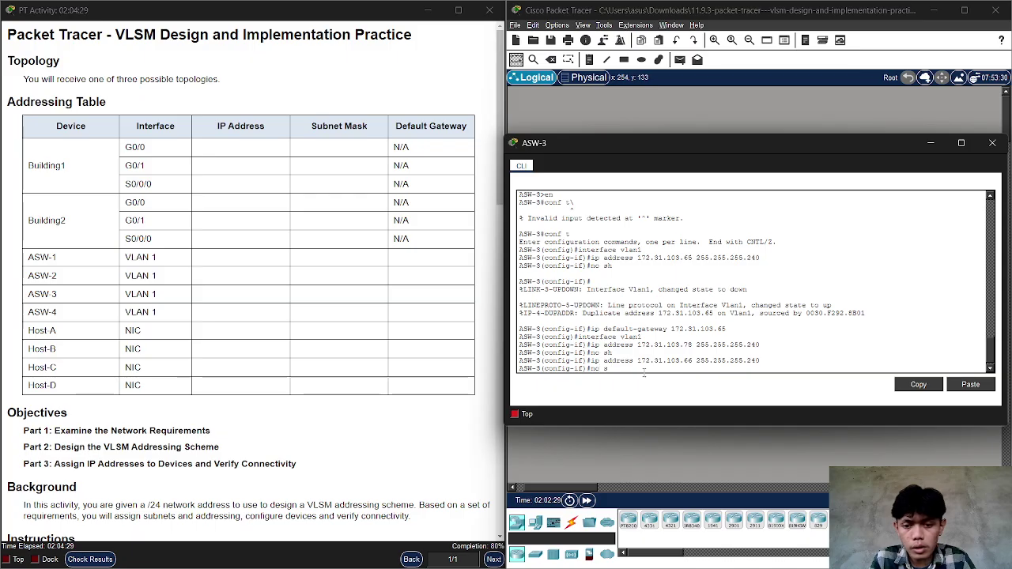
type("h")
key("Return")
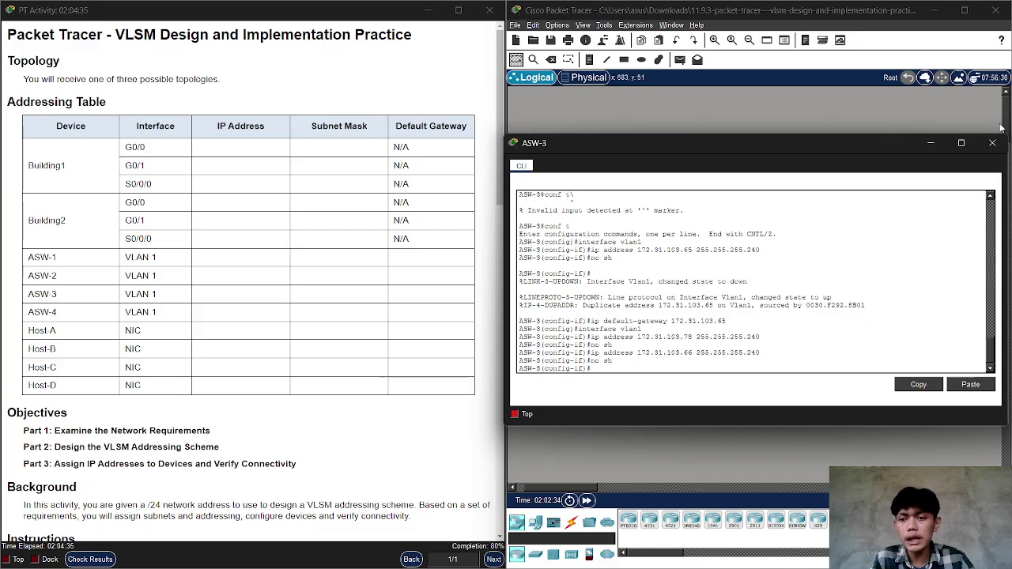
Minimize ASW-3's window and review the activity's addressing scheme rules and Part 3 configuration steps.
left_click(930, 144)
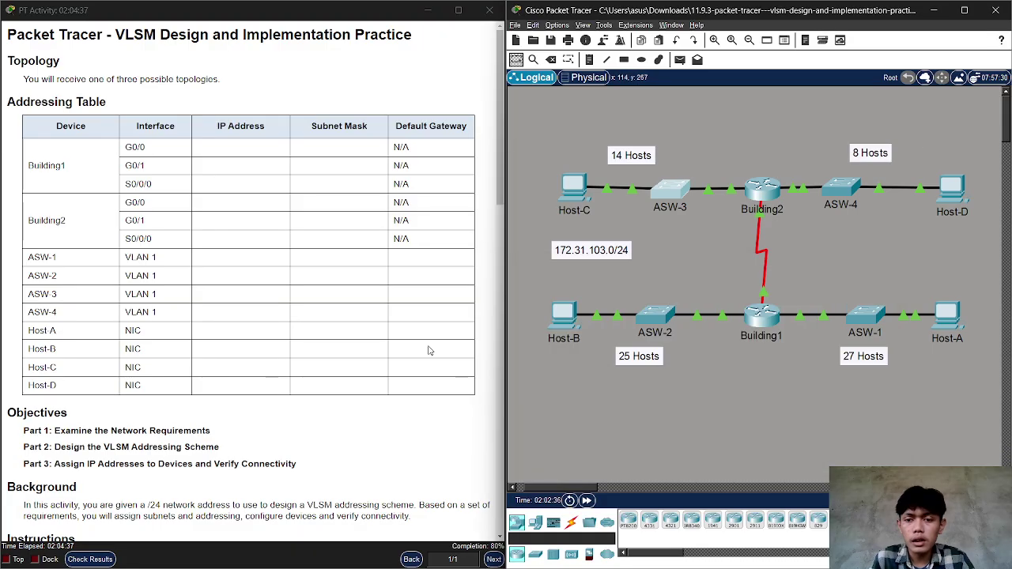
scroll(429, 350, "down", 5)
scroll(429, 350, "down", 10)
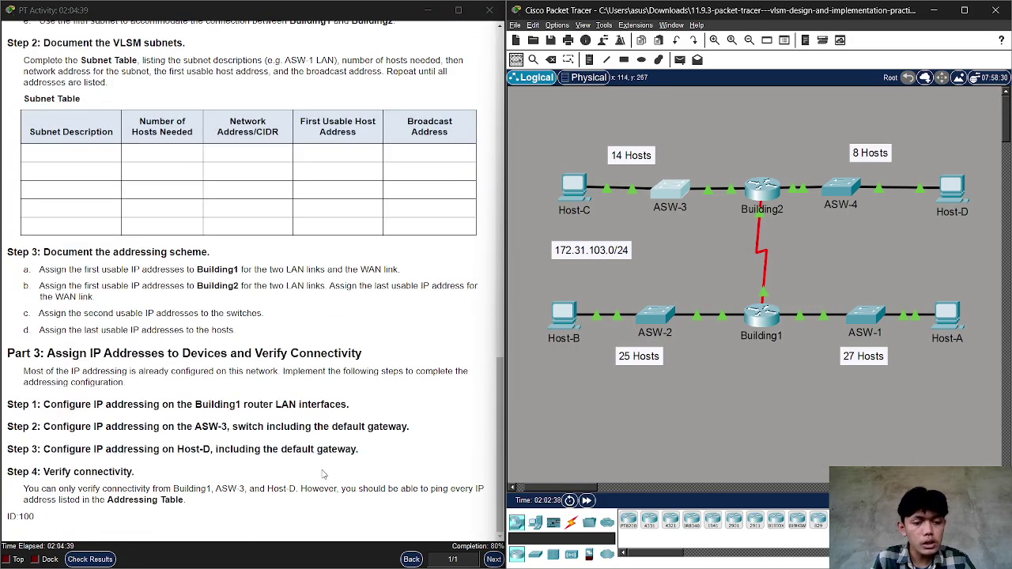
Open the IP Configuration of Host-D with its window moved over the topology.
left_click(959, 195)
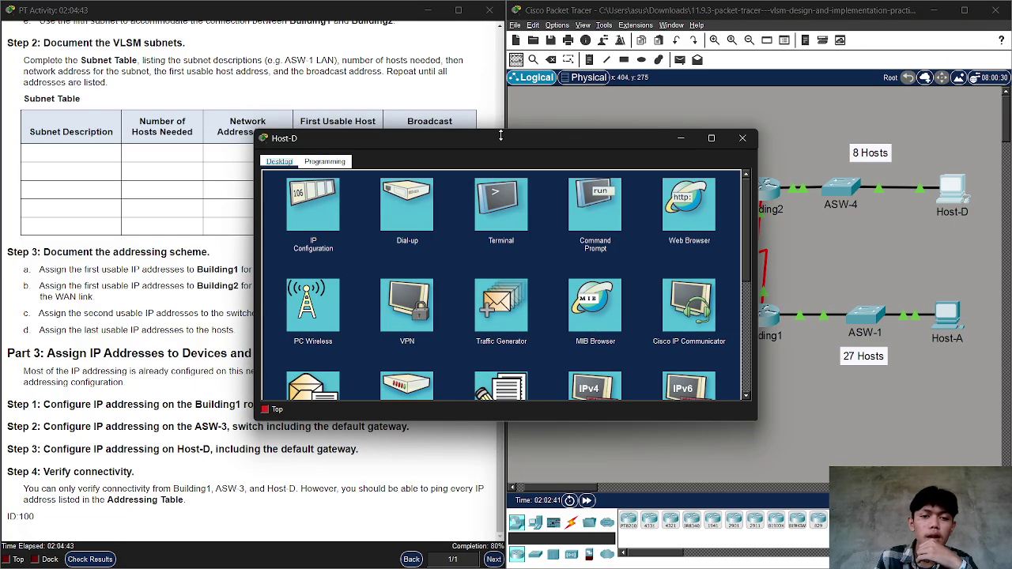
left_click_drag(541, 136, 692, 131)
left_click(475, 155)
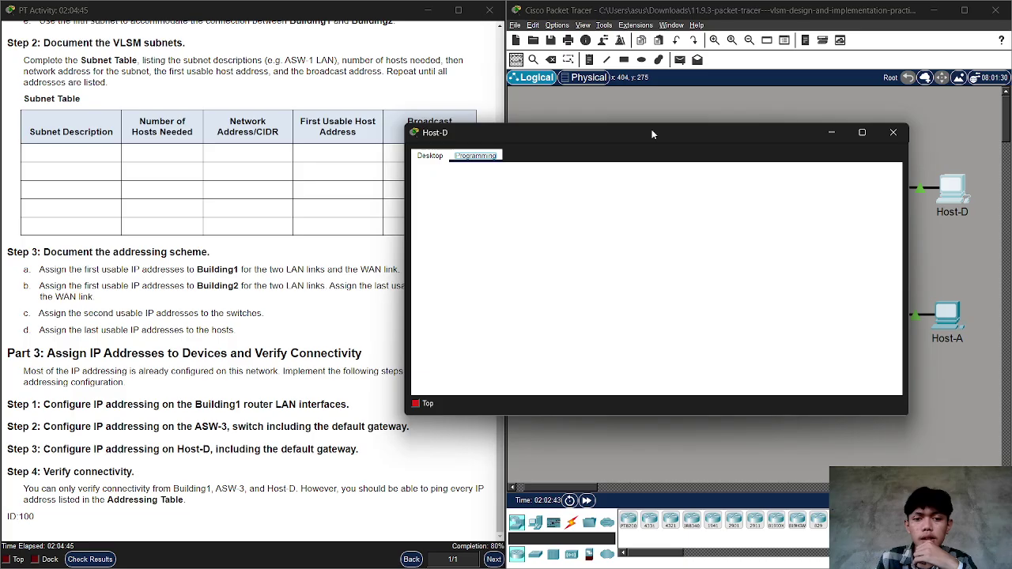
left_click(430, 155)
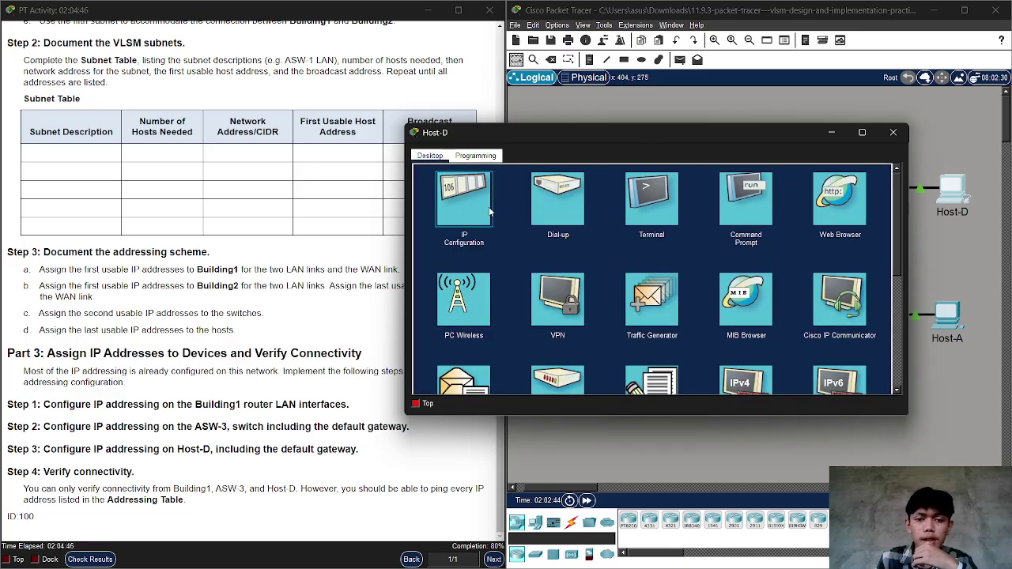
left_click(464, 201)
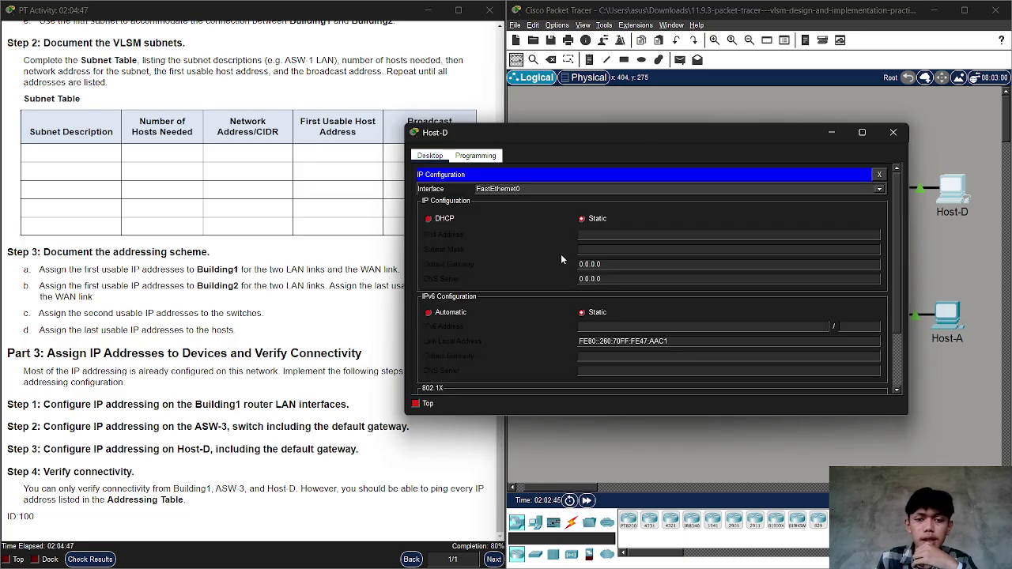
Enter 172.31.103.80 as Host-D's IPv4 address, consulting the VLSM table in the subneting workbook for the last octet.
left_click(622, 234)
type("172.31.103")
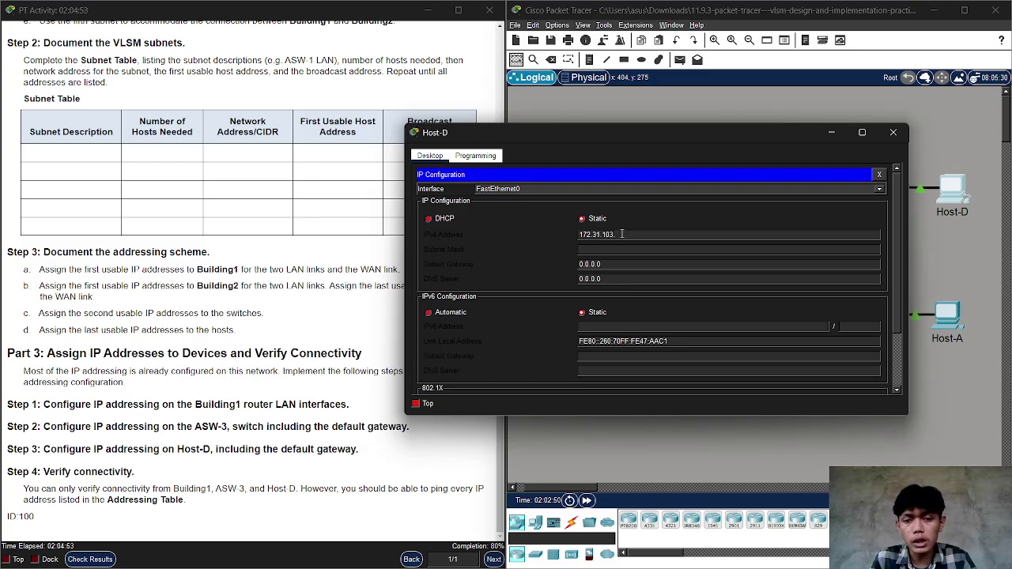
type(".")
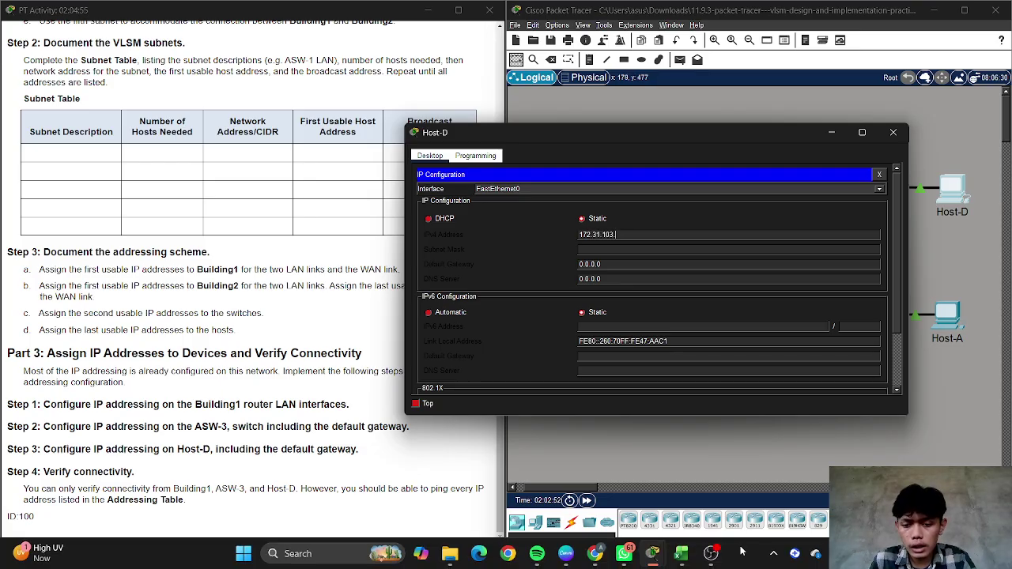
left_click(682, 522)
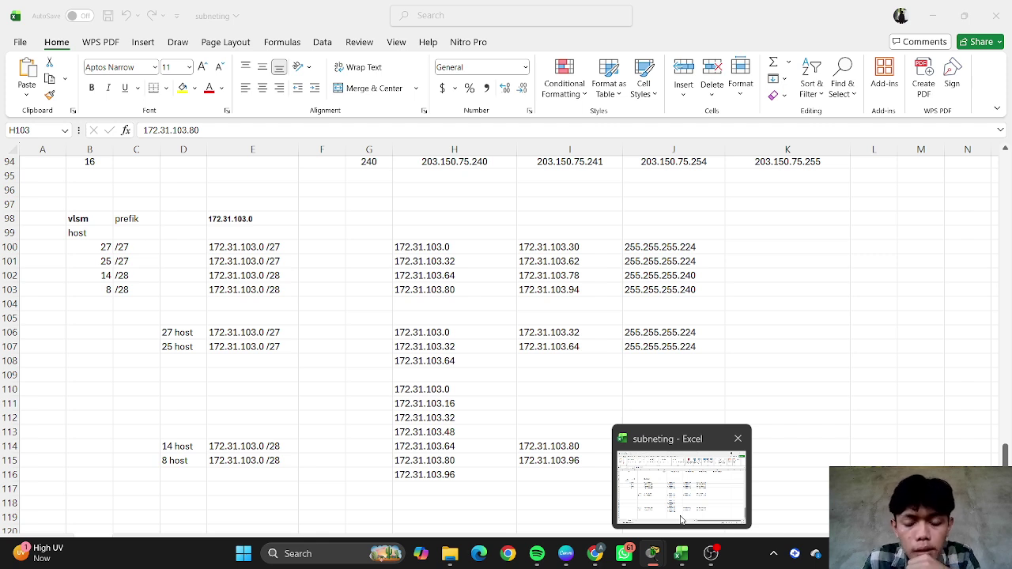
left_click(680, 555)
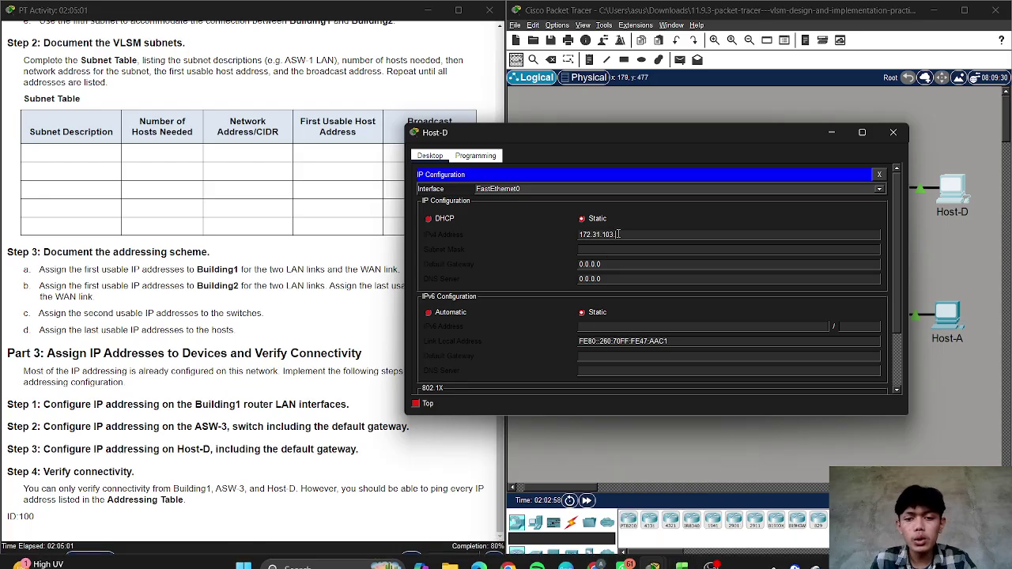
type("8")
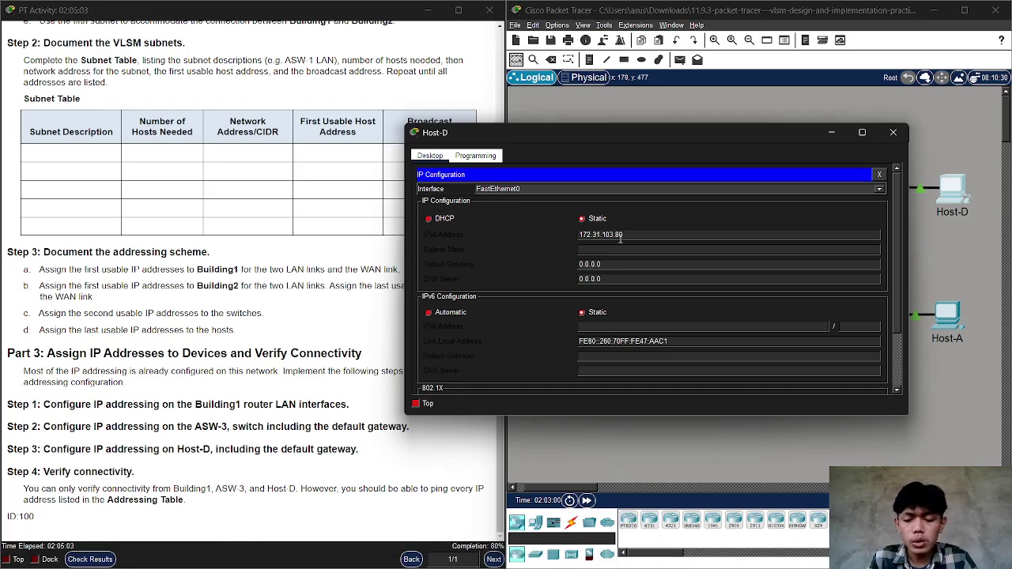
type("0")
Set Host-D's subnet mask to 255.255.255.240 and go on to its default gateway.
scroll(620, 237, "down", 1)
left_click(621, 239)
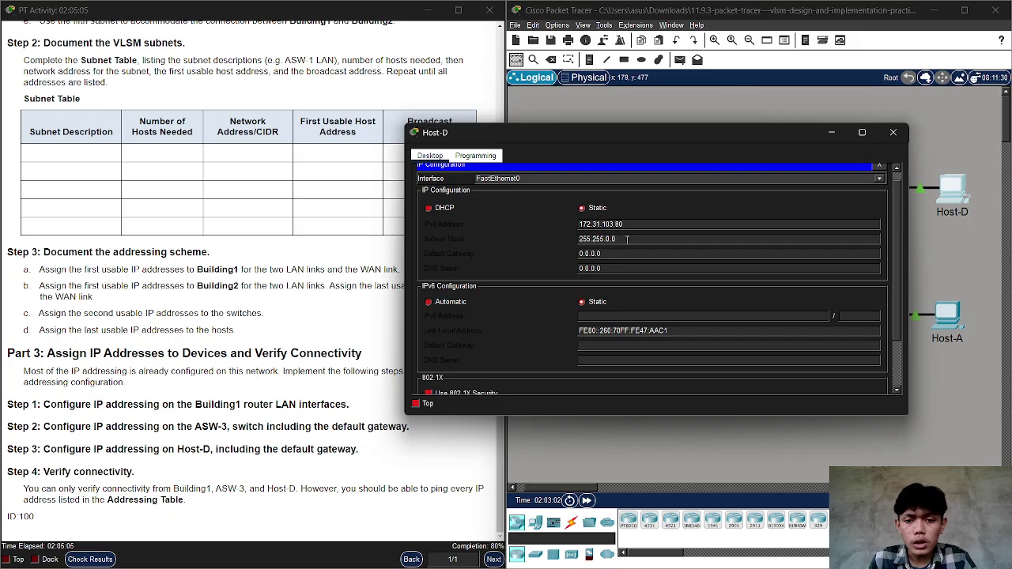
key("BackSpace")
type("255")
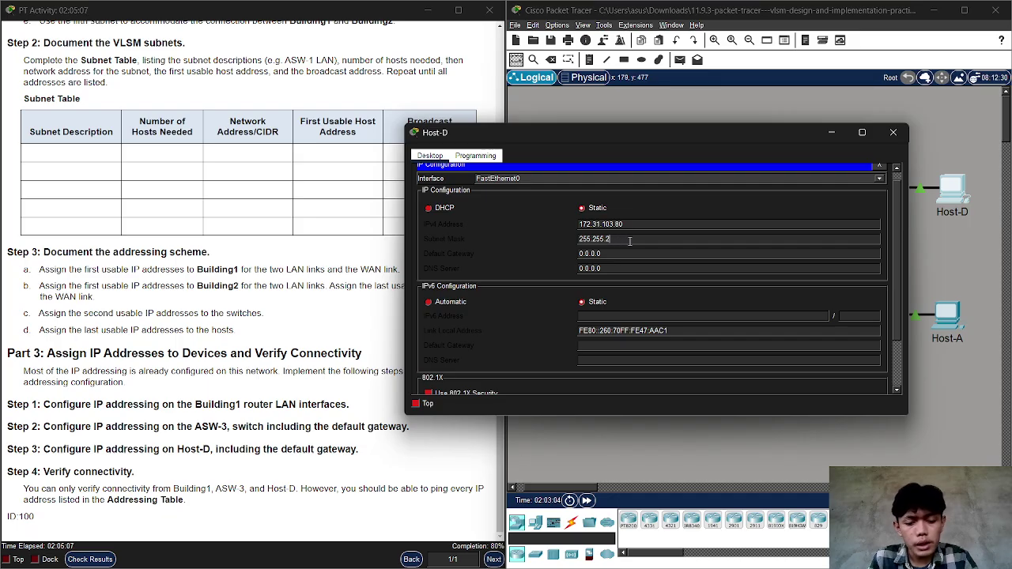
type(".25")
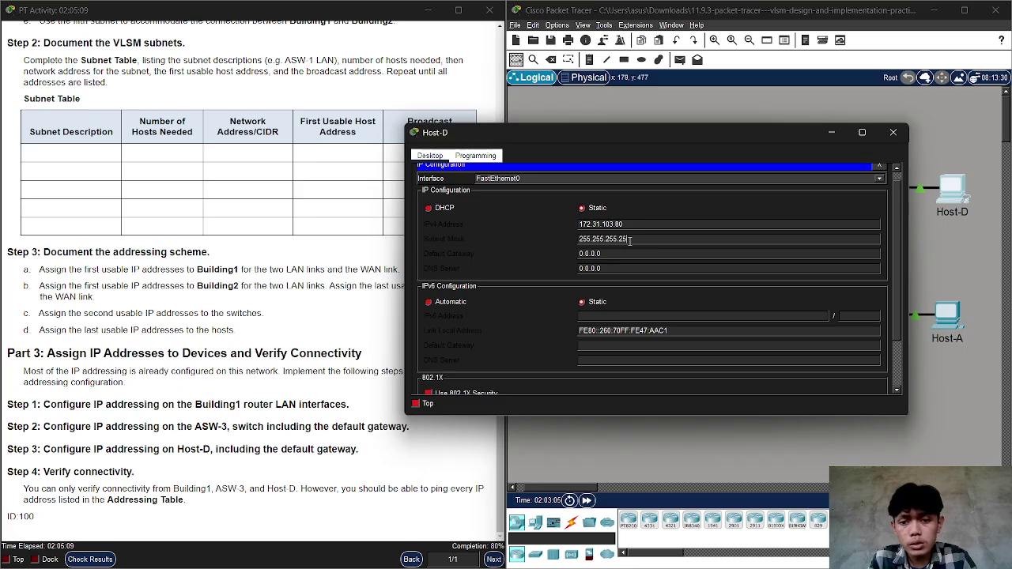
key("BackSpace")
key("BackSpace")
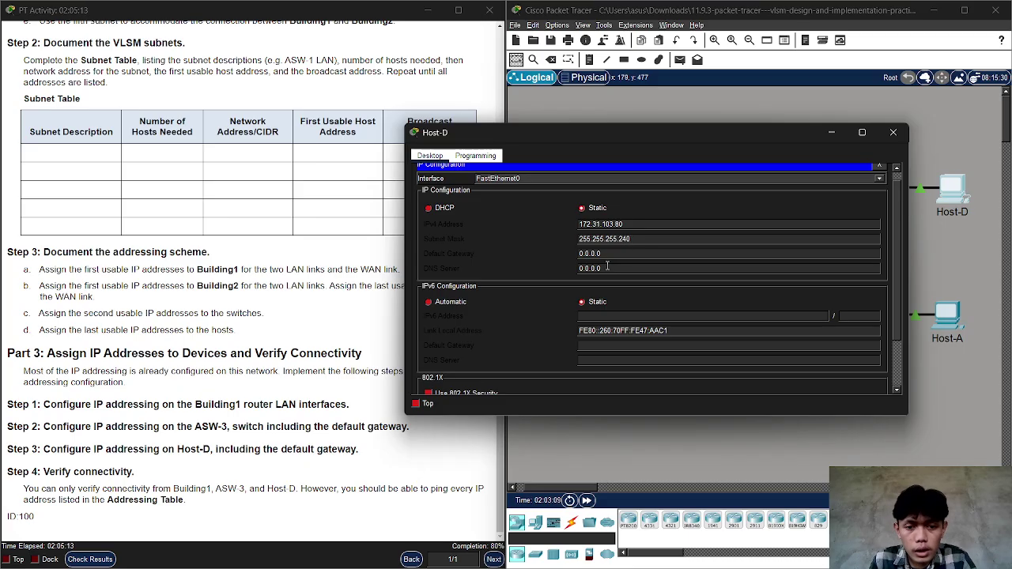
left_click(611, 253)
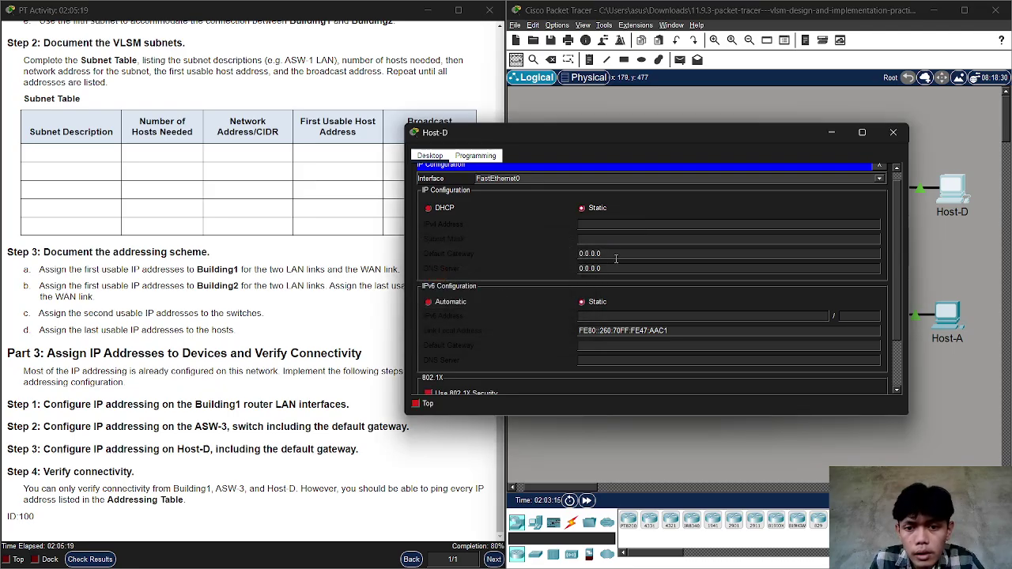
Try to assign 172.31.103.81 as Host-D's IPv4 address, consulting the subneting workbook for the last octet.
left_click(599, 223)
type("1")
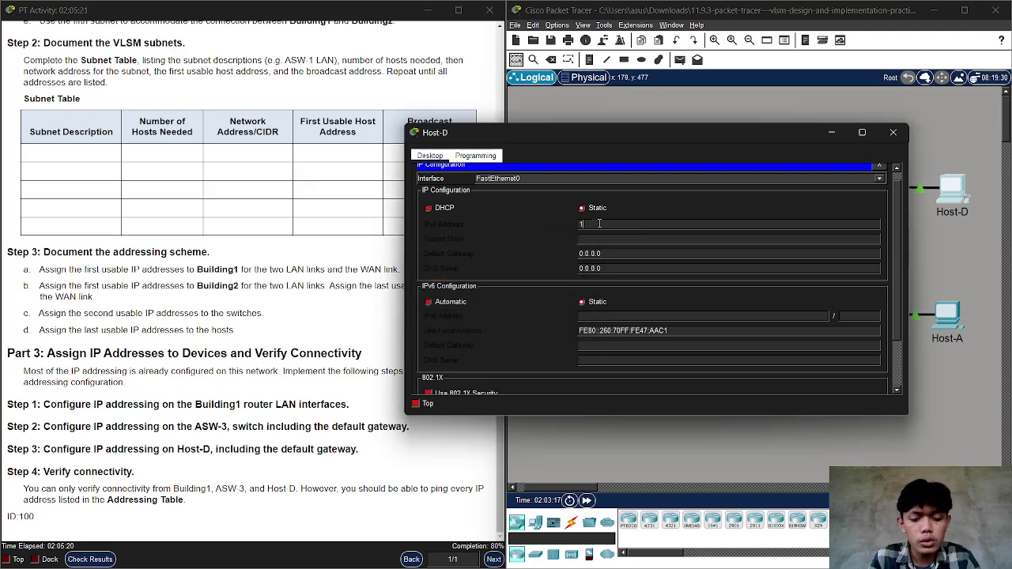
type("72.1")
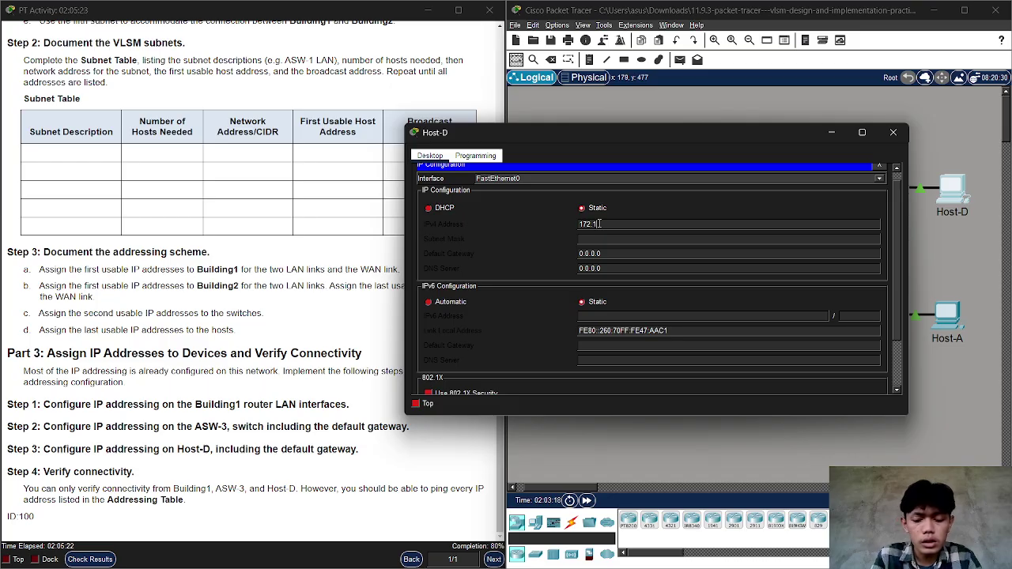
type("31")
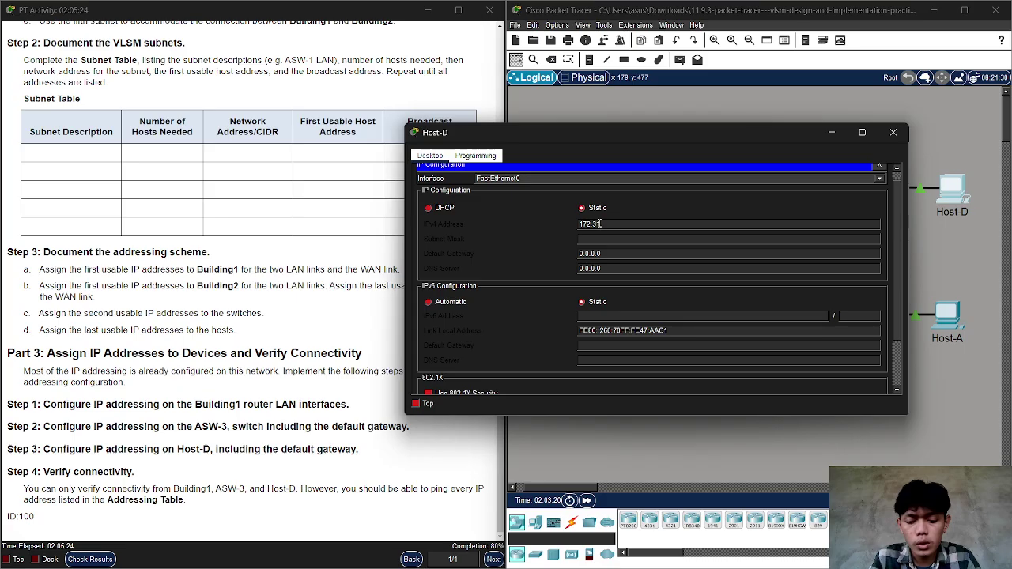
type(".10")
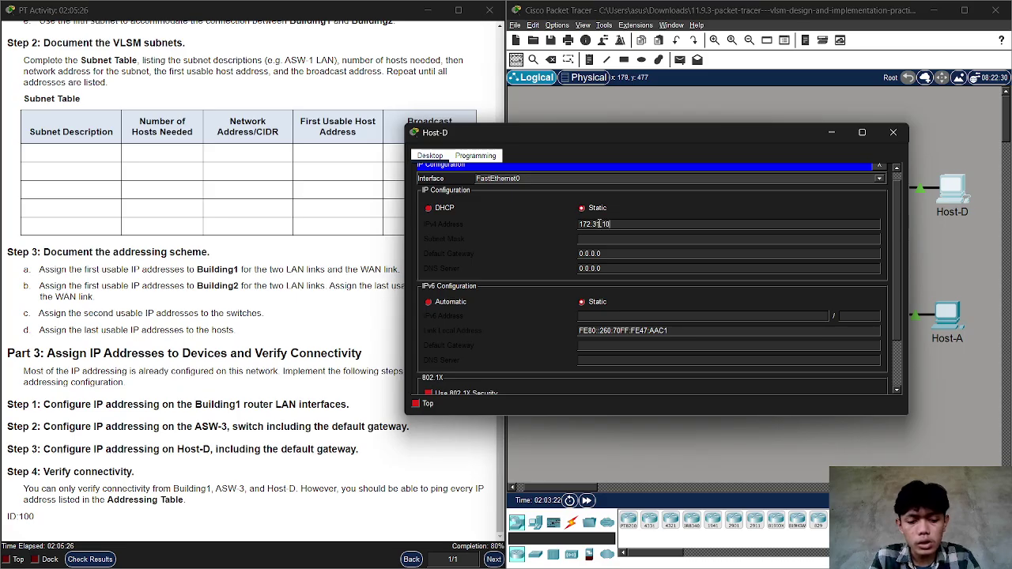
type("3.")
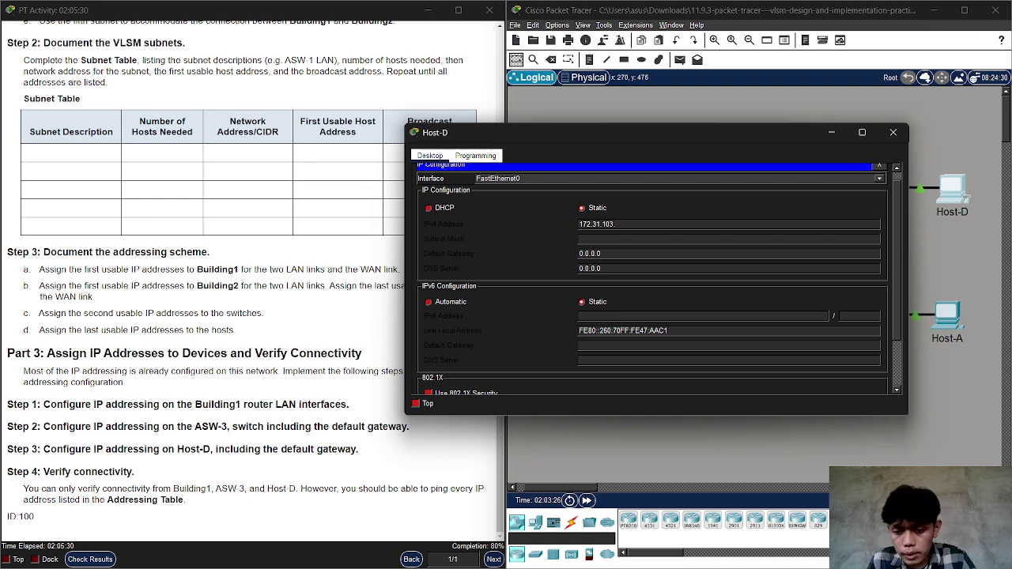
left_click(692, 486)
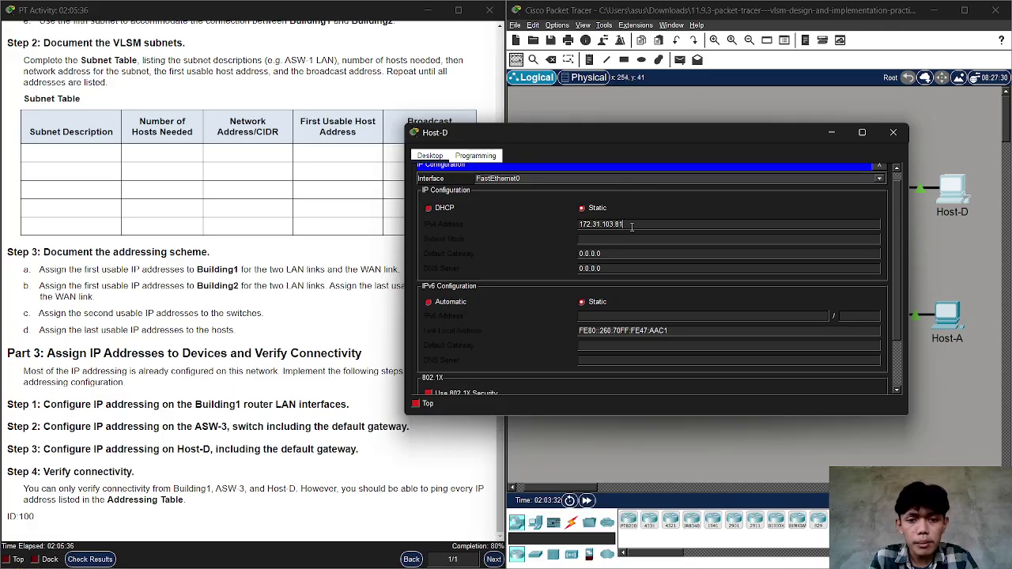
left_click(632, 234)
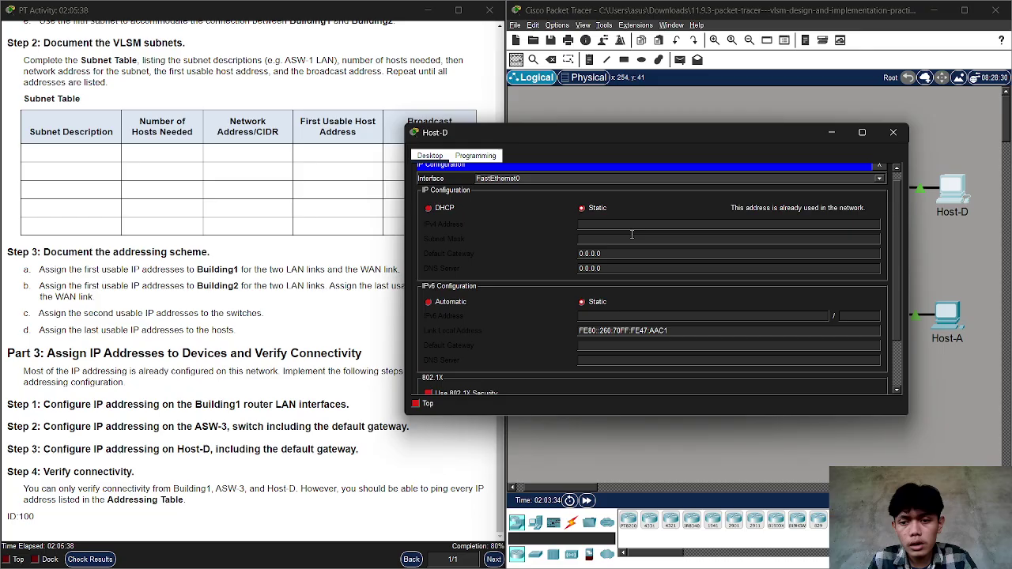
Enter 172.31.103.94 as Host-D's IPv4 address, taking the last octet from the 8-host subnet in the subneting workbook.
left_click(625, 224)
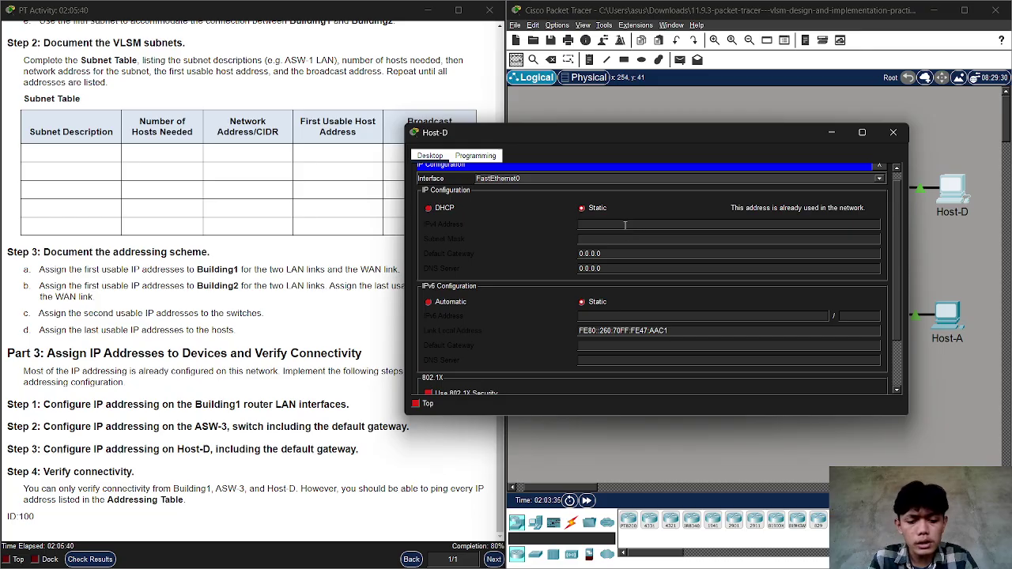
type("172")
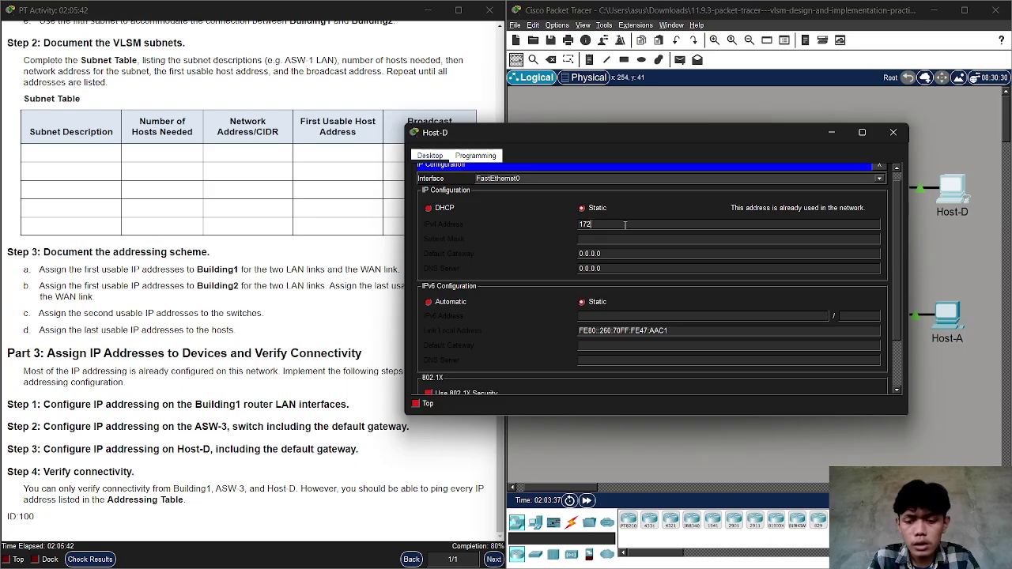
type(".168.")
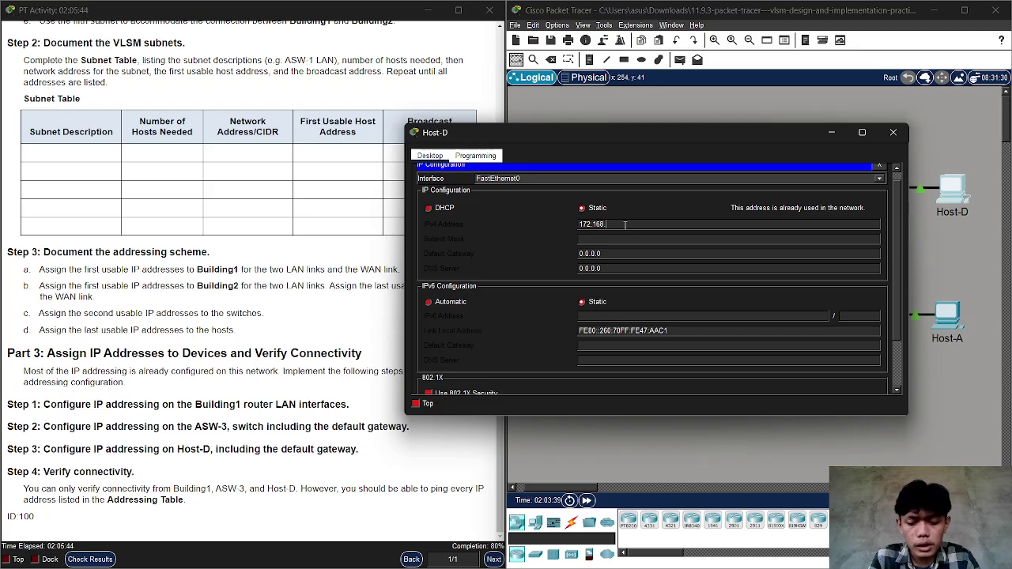
key("BackSpace")
key("BackSpace")
key("BackSpace")
key("BackSpace")
type(".")
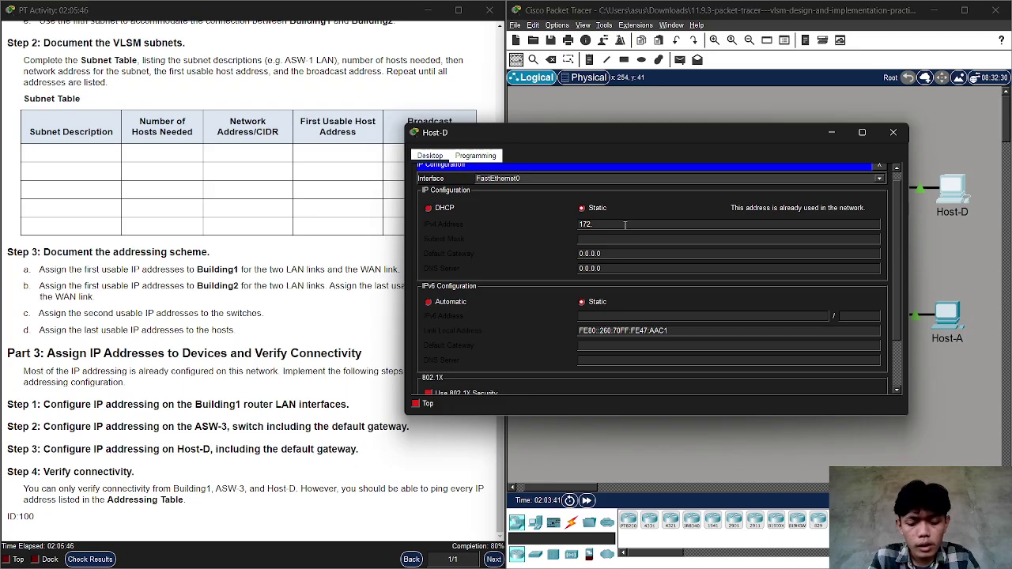
type("31.10")
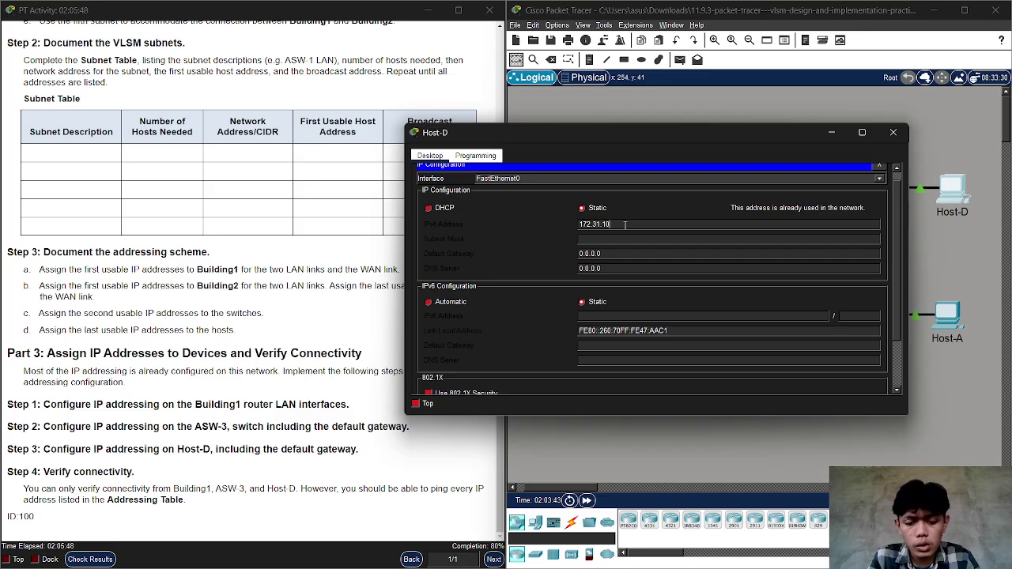
type("3")
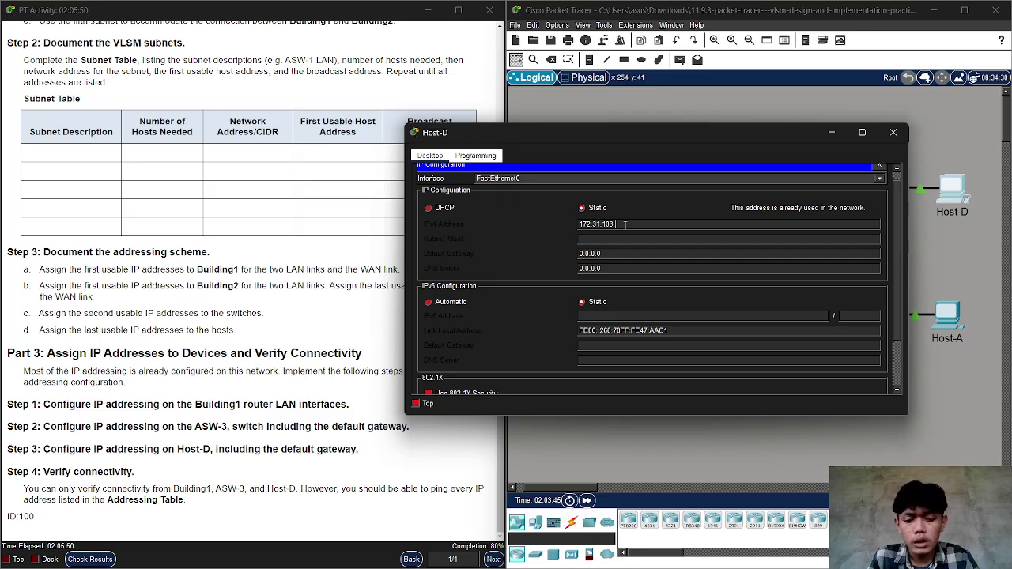
type(".")
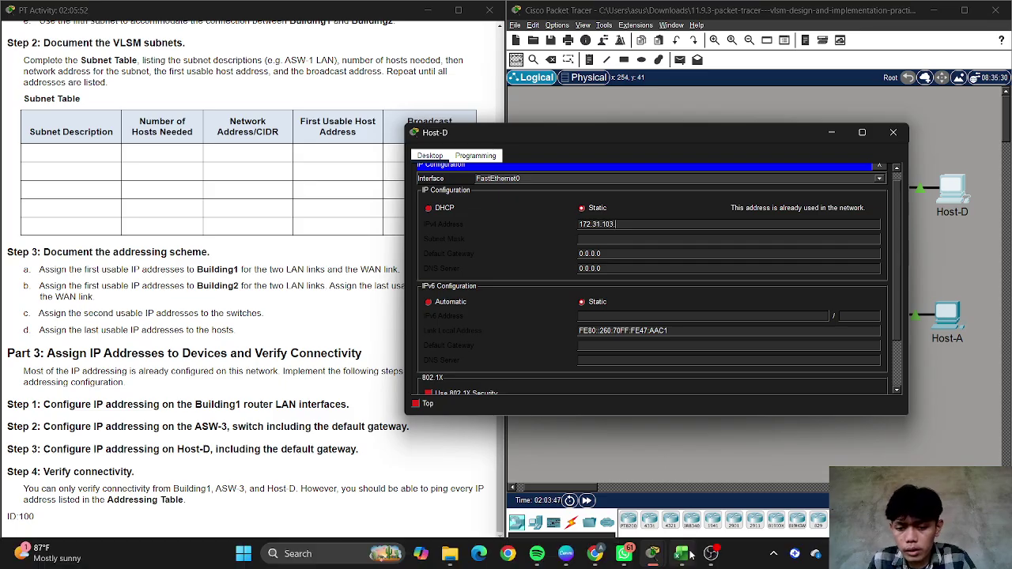
mouse_move(681, 553)
left_click(689, 478)
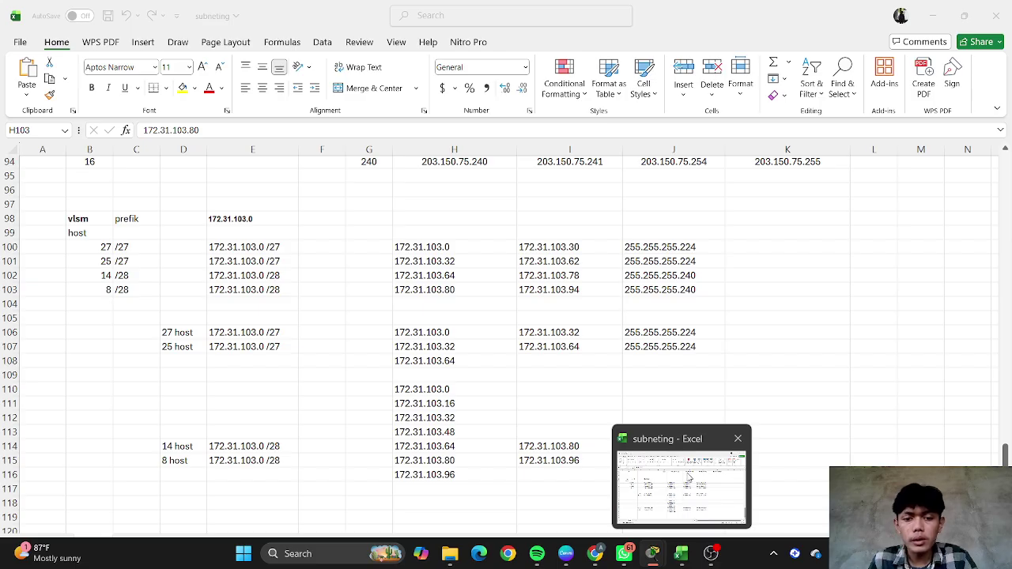
key("alt+Tab")
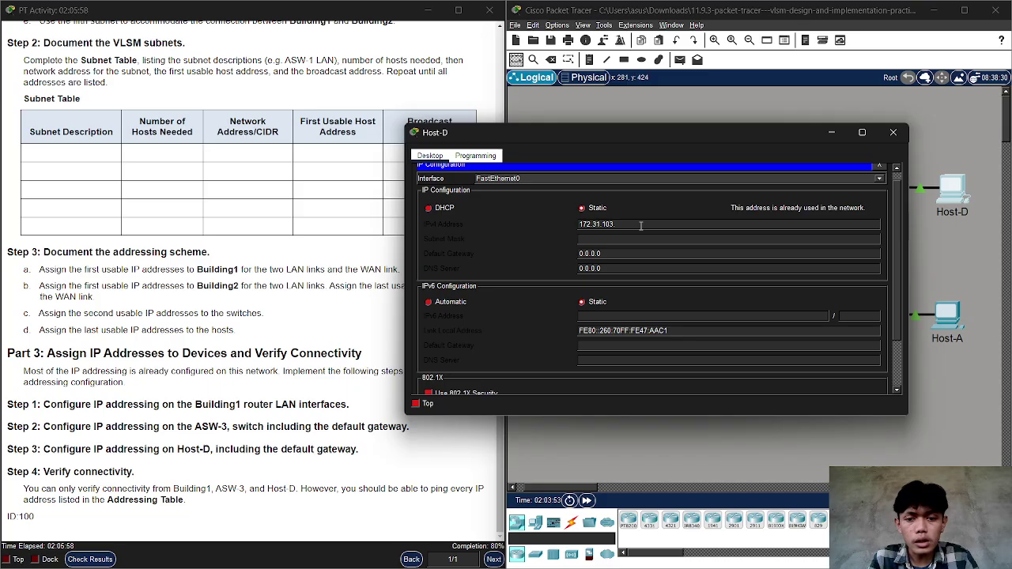
type("94")
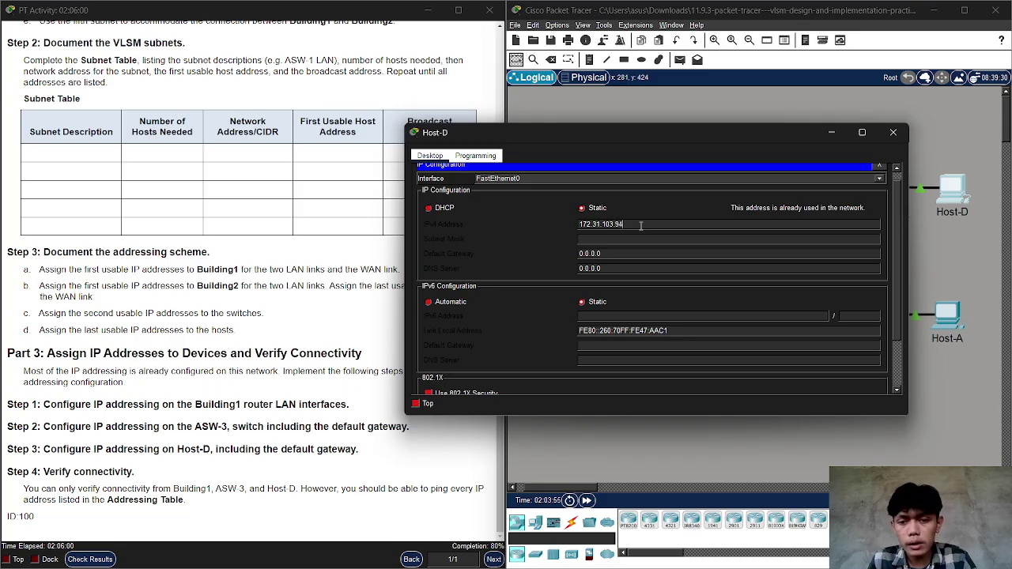
Set Host-D's subnet mask to 255.255.255.240.
left_click(630, 237)
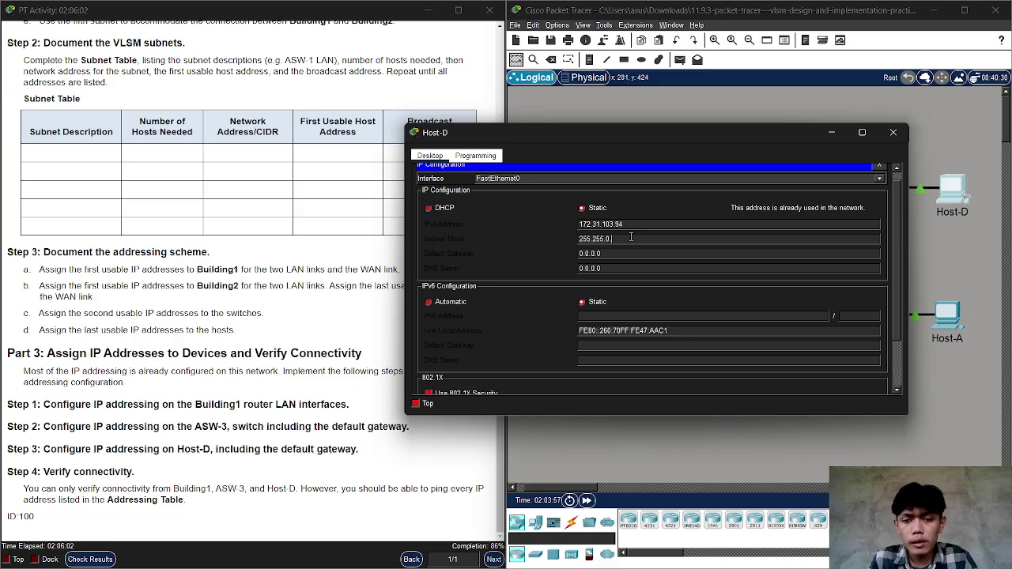
key("BackSpace")
key("BackSpace")
key("BackSpace")
type("255.255")
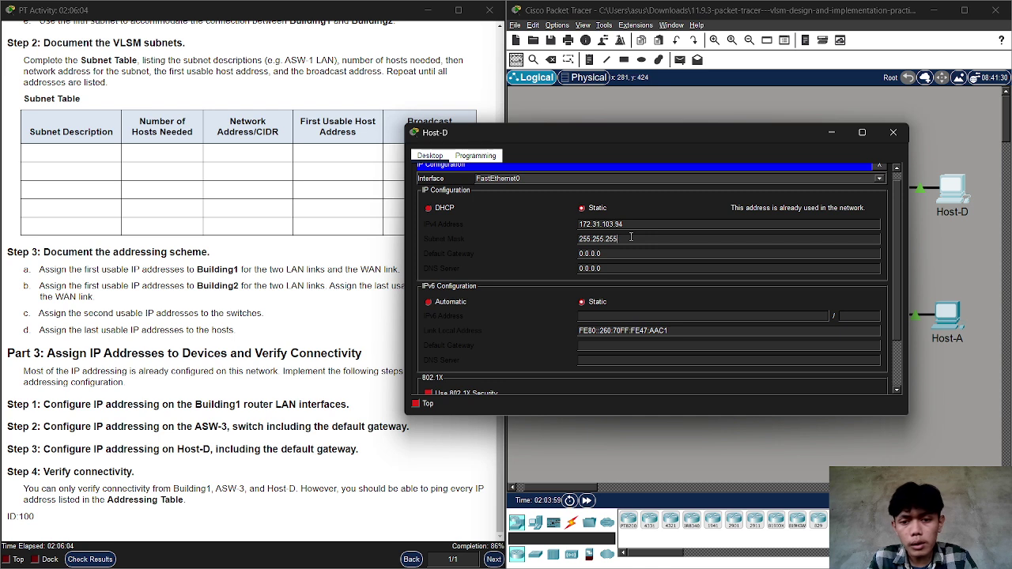
type("40")
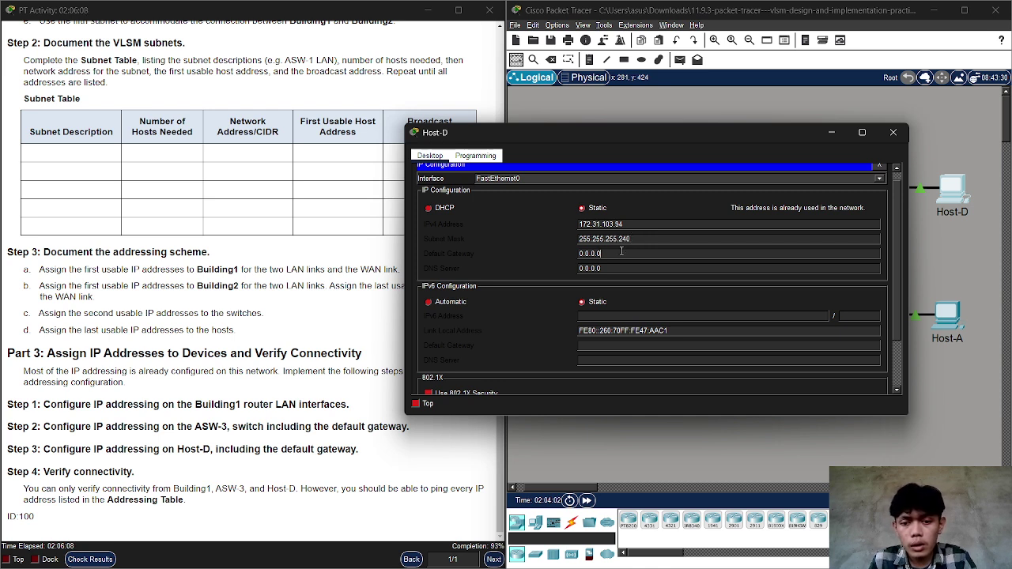
Set Host-D's default gateway to 172.31.103.80 and close its IP Configuration.
key("BackSpace")
key("BackSpace")
key("BackSpace")
key("BackSpace")
key("BackSpace")
key("BackSpace")
key("BackSpace")
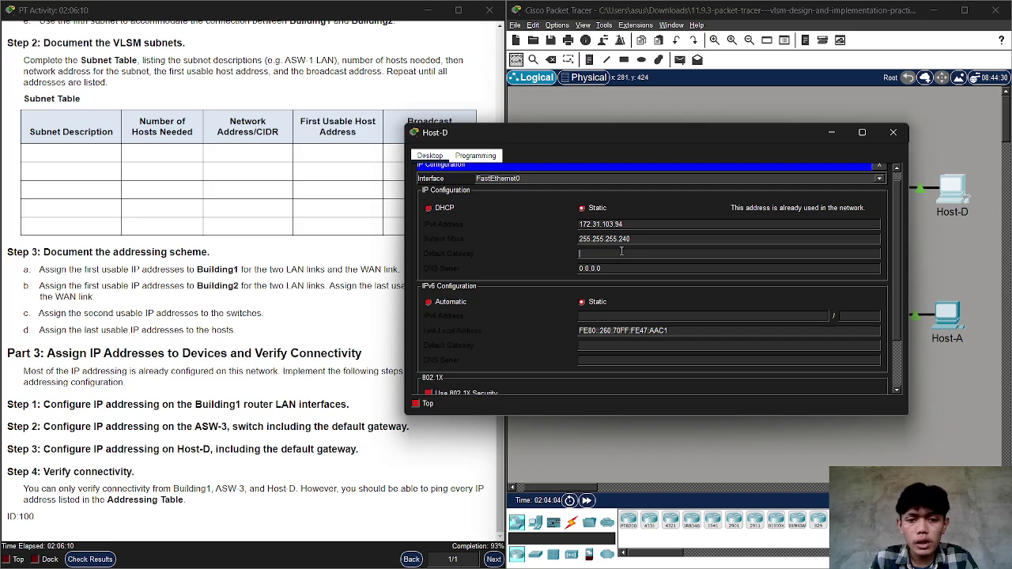
type("17")
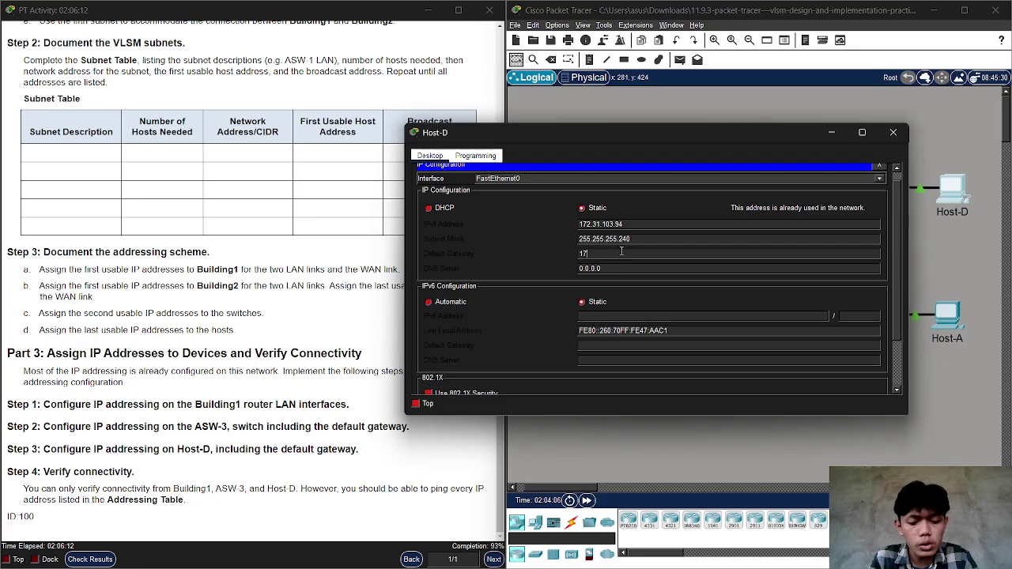
type("2.1")
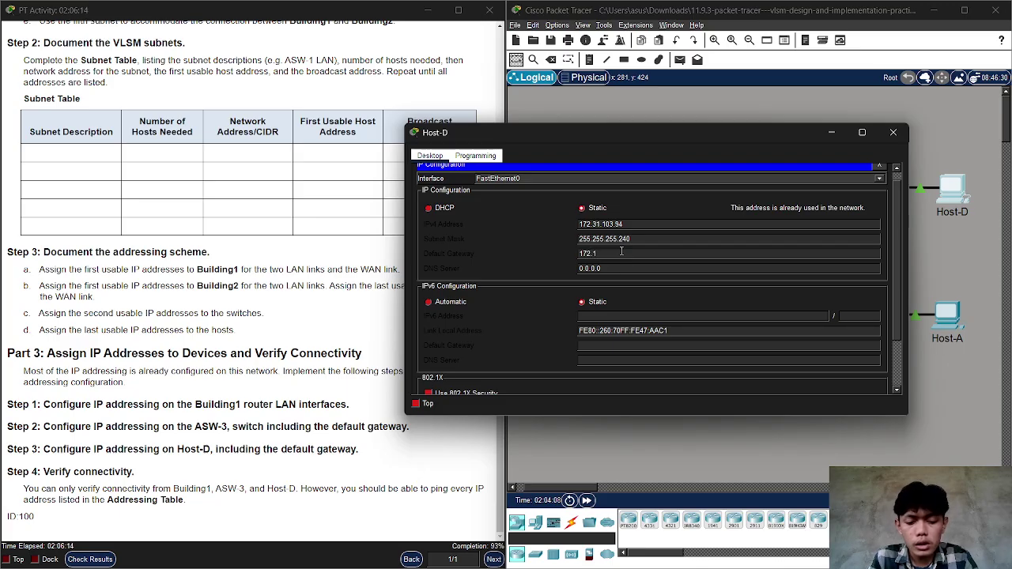
type("31.103.")
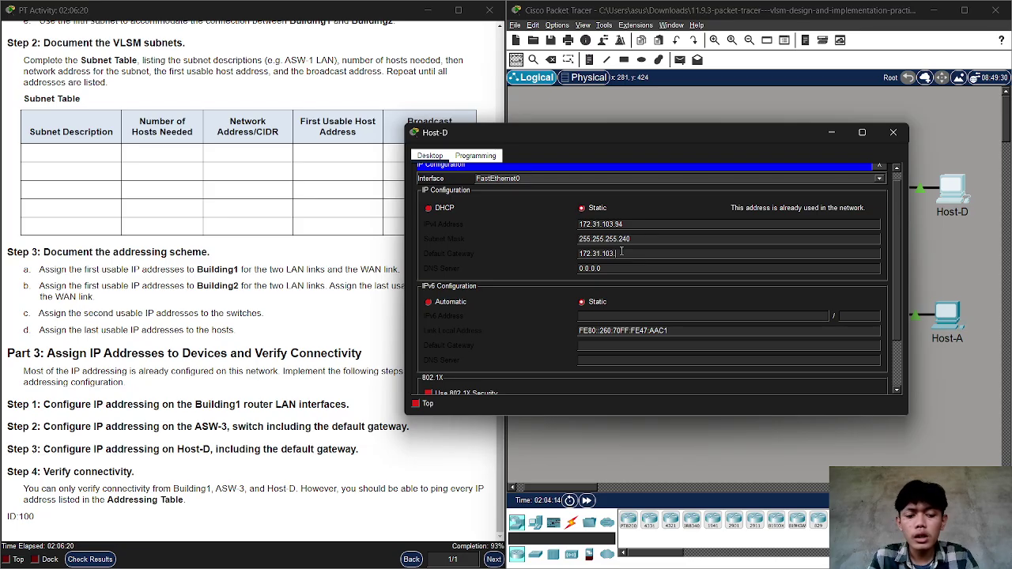
type("80")
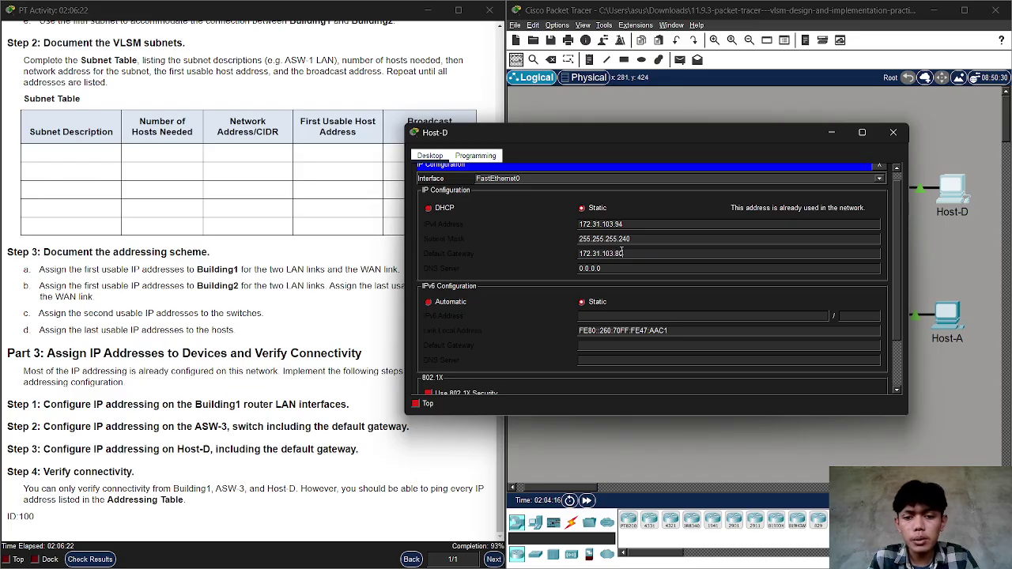
left_click(879, 168)
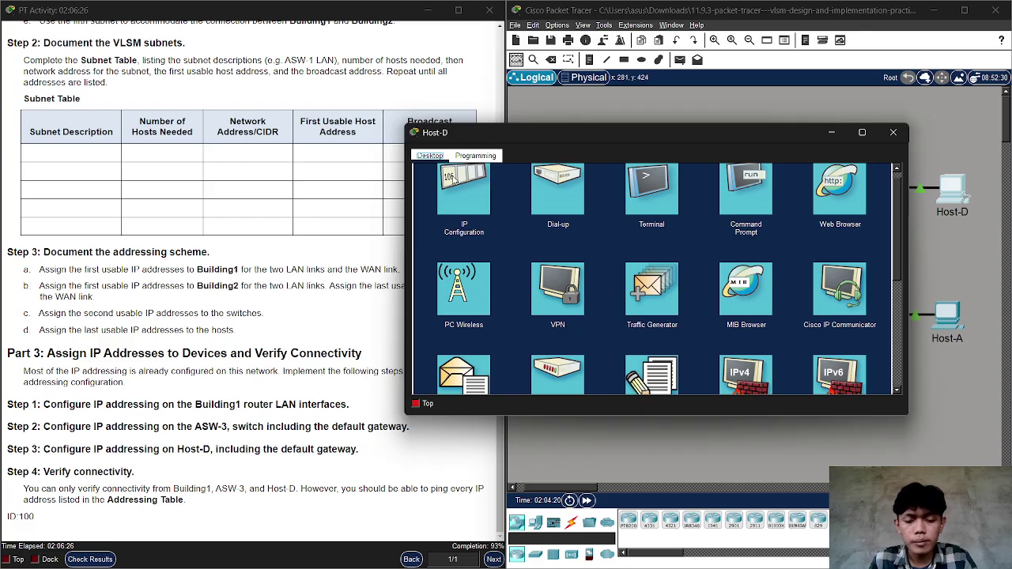
Check the activity results and review the status of each assessment item for ASW-3, Building1 and Host-D.
left_click(471, 364)
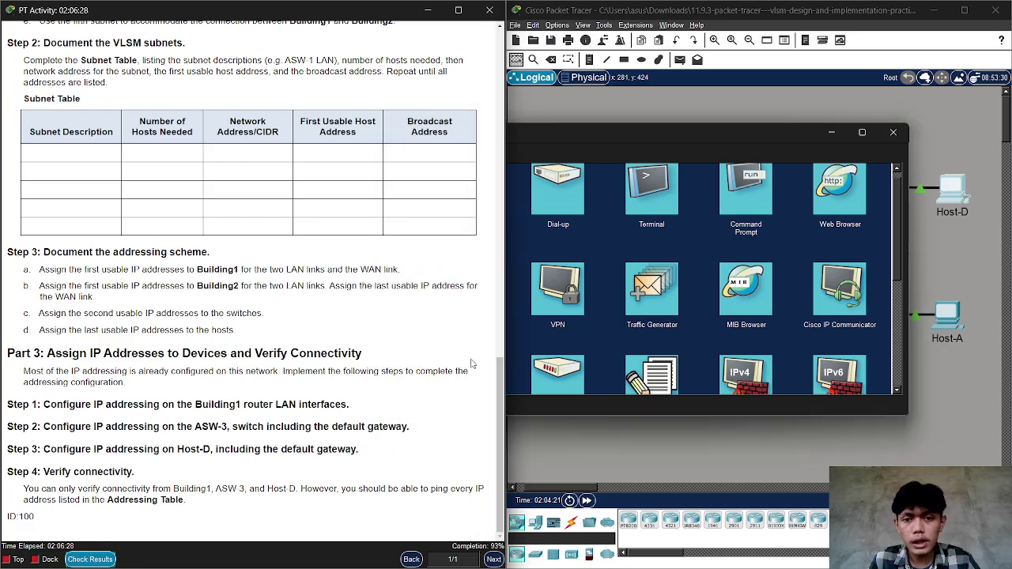
left_click(89, 558)
left_click(612, 83)
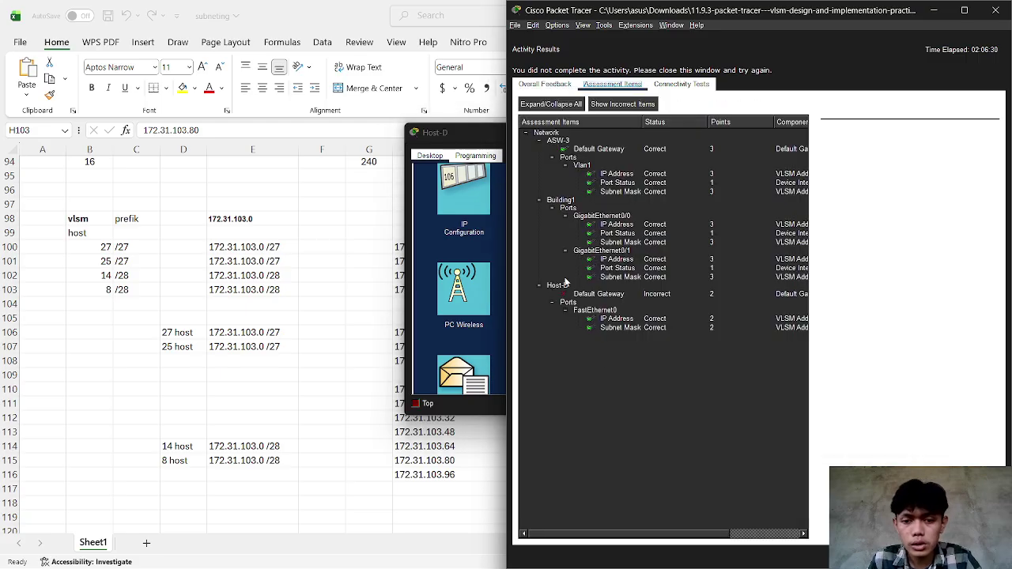
Close the activity results and arrange the activity instructions and the topology side by side.
left_click(966, 10)
left_click(1000, 8)
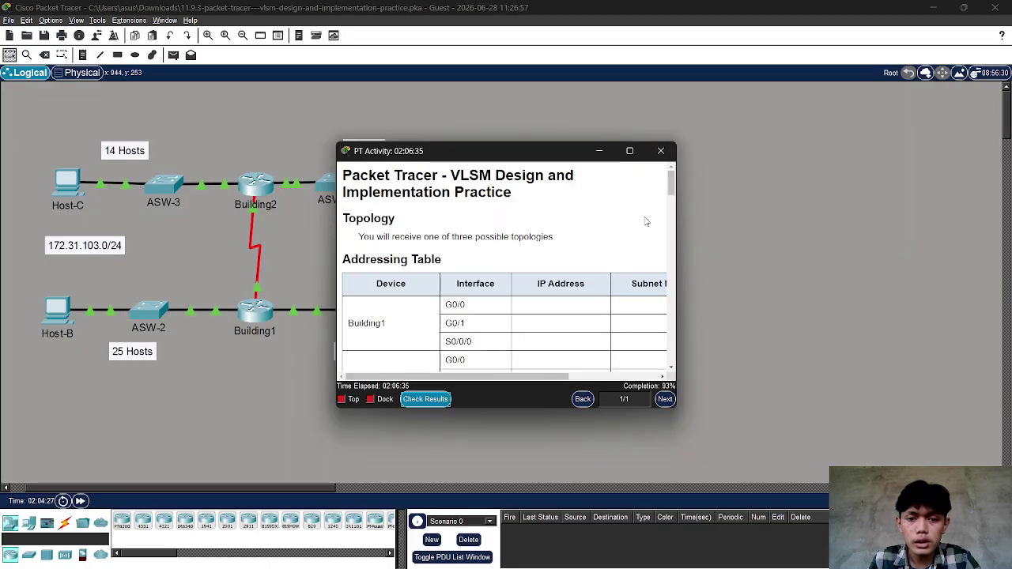
mouse_move(630, 156)
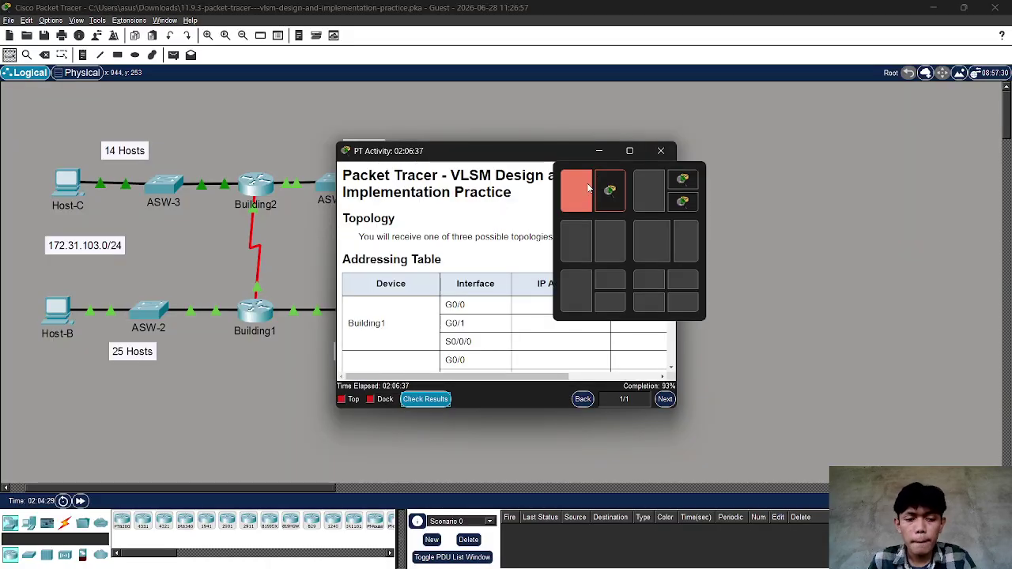
left_click(579, 193)
left_click(779, 214)
Correct Host-D's default gateway to 172.31.103.81 in its IP Configuration and close the configuration.
left_click(952, 188)
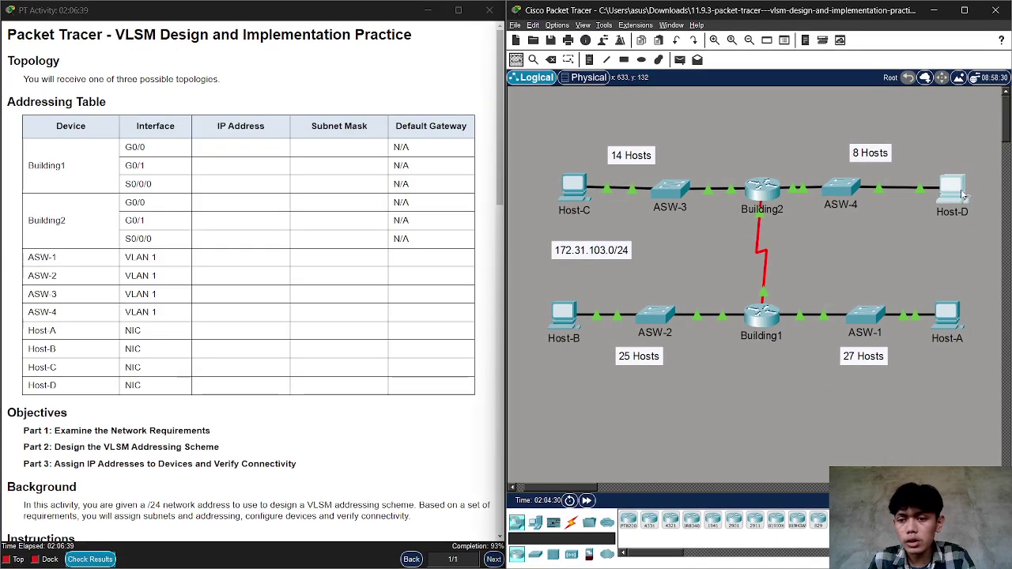
left_click(452, 188)
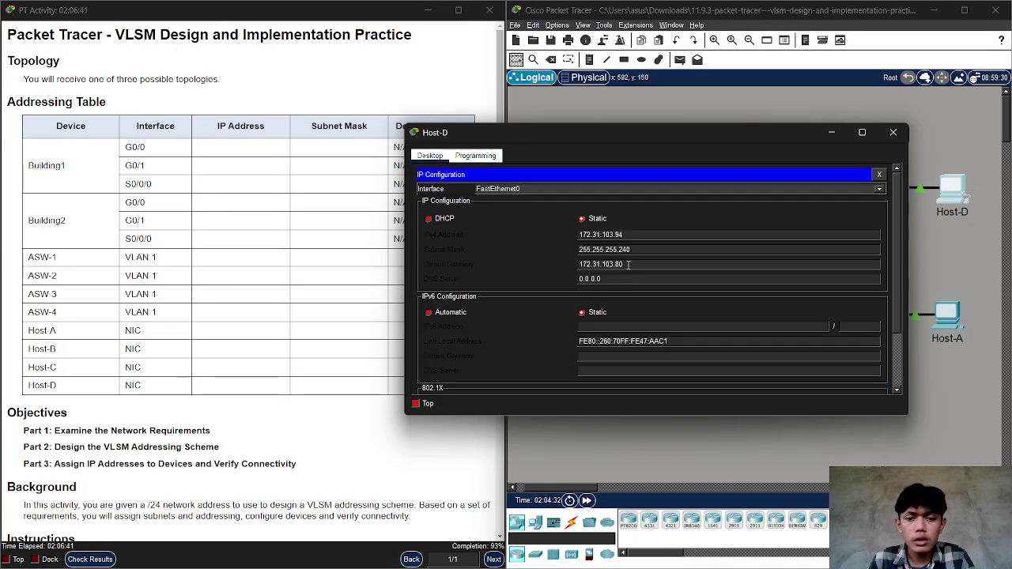
key("BackSpace")
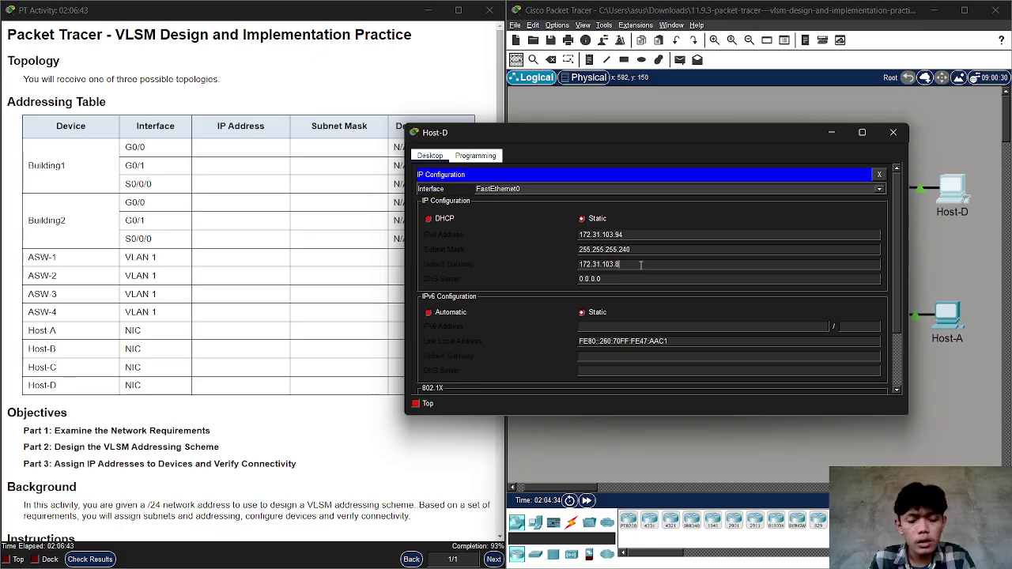
type("1")
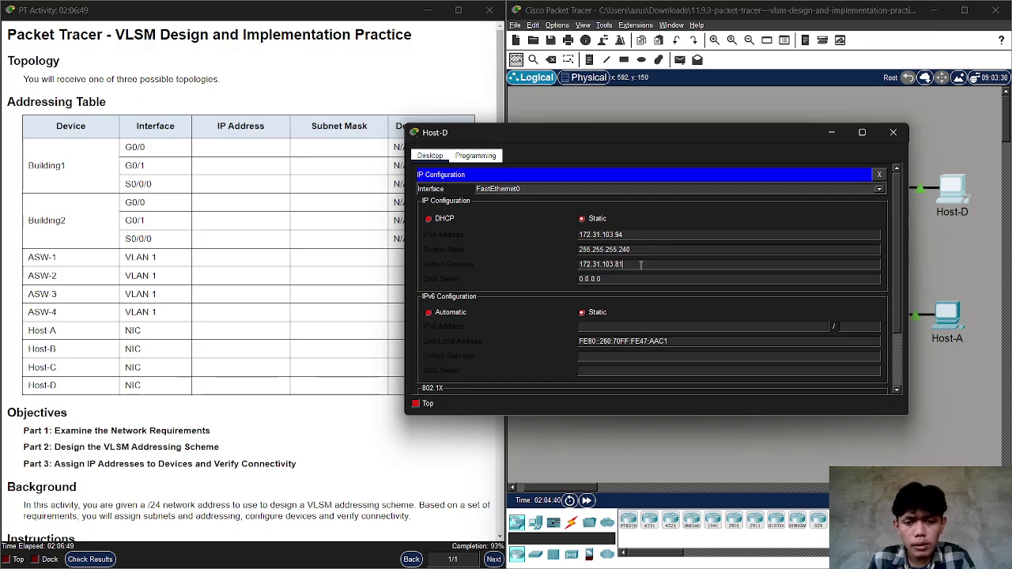
left_click(880, 175)
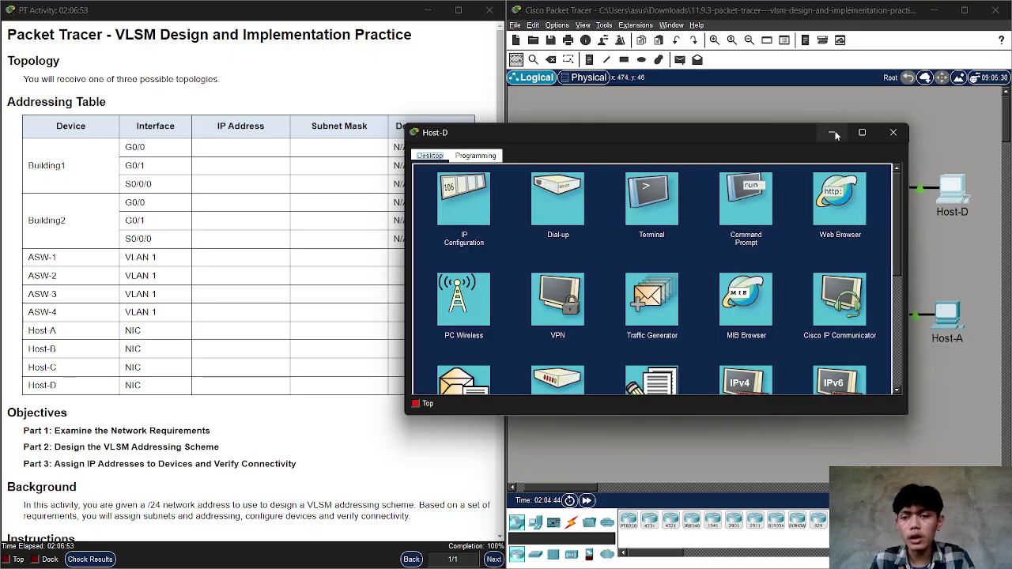
Close Host-D's window, check the activity results and review the status of each assessment item.
left_click(892, 132)
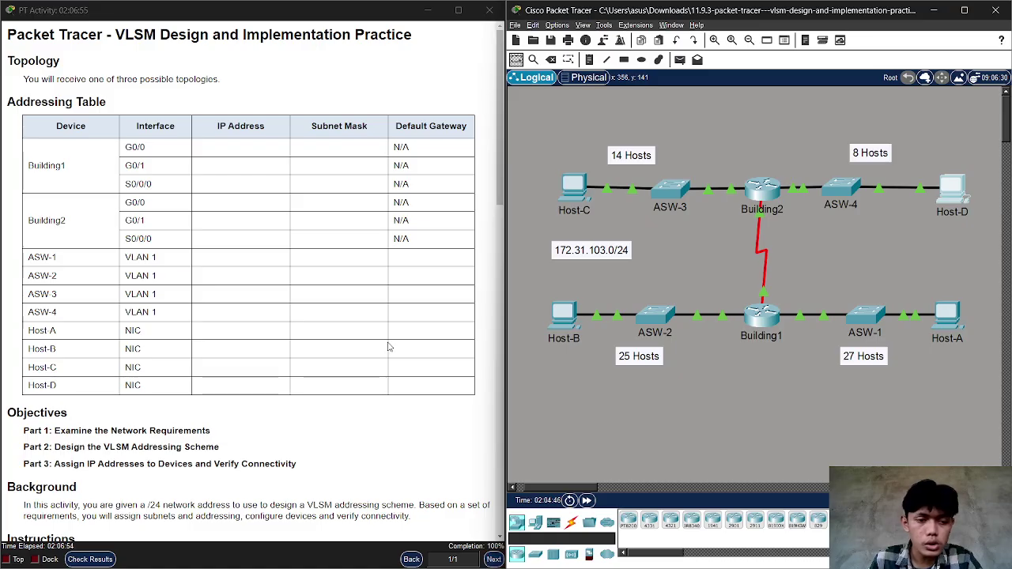
scroll(390, 347, "down", 12)
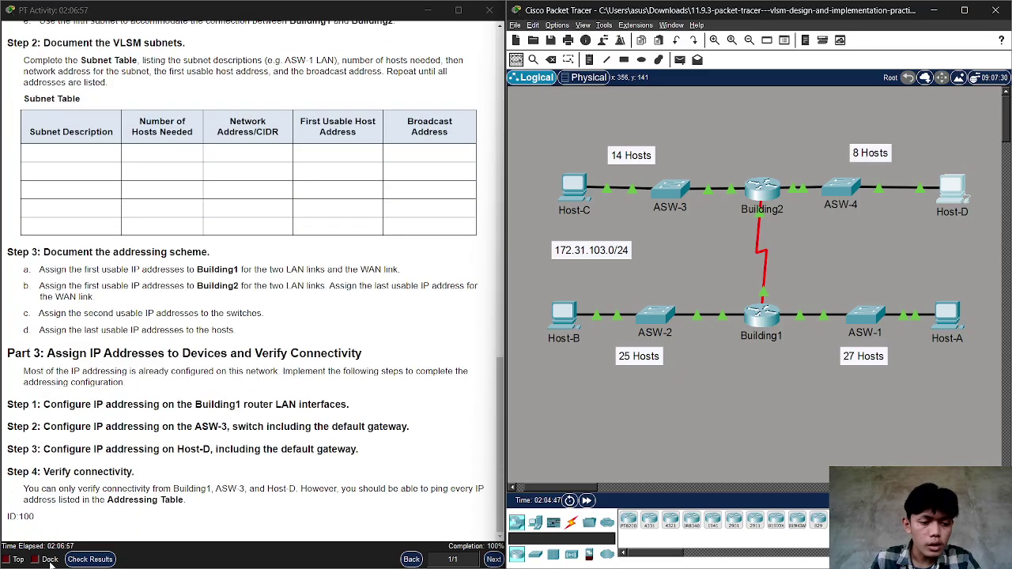
left_click(89, 559)
left_click(612, 83)
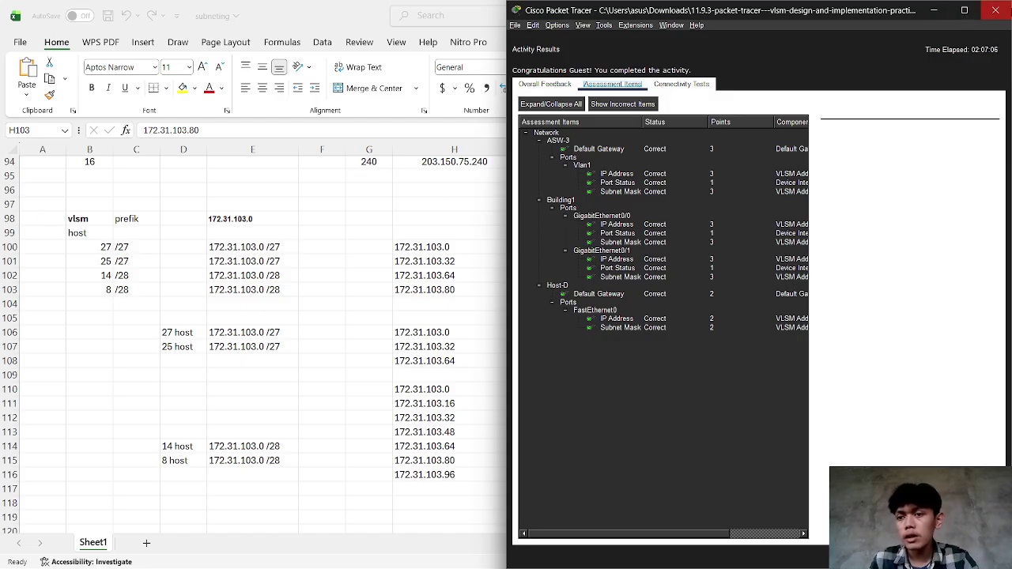
Close the activity results, place the instructions beside the topology and show Part 3's connectivity verification step.
left_click(996, 9)
mouse_move(631, 150)
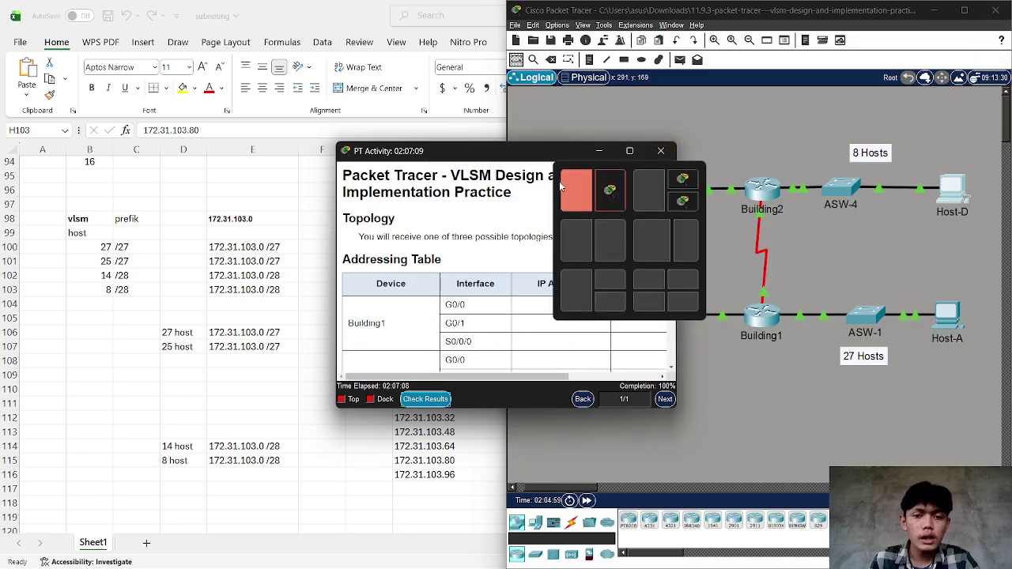
left_click(572, 192)
scroll(228, 276, "down", 15)
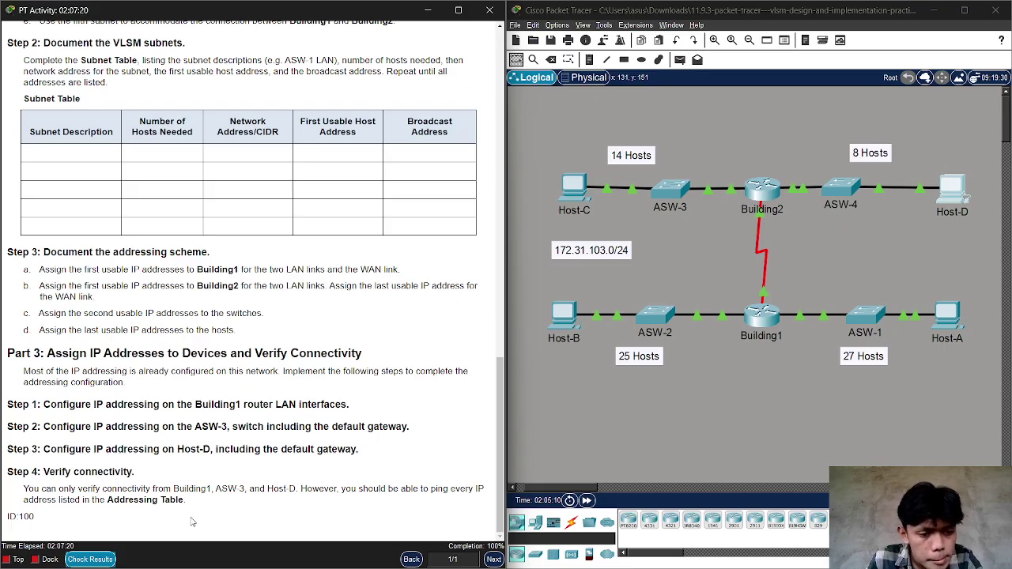
Open Building1's CLI and leave interface and global configuration mode to return to privileged EXEC mode.
left_click(761, 318)
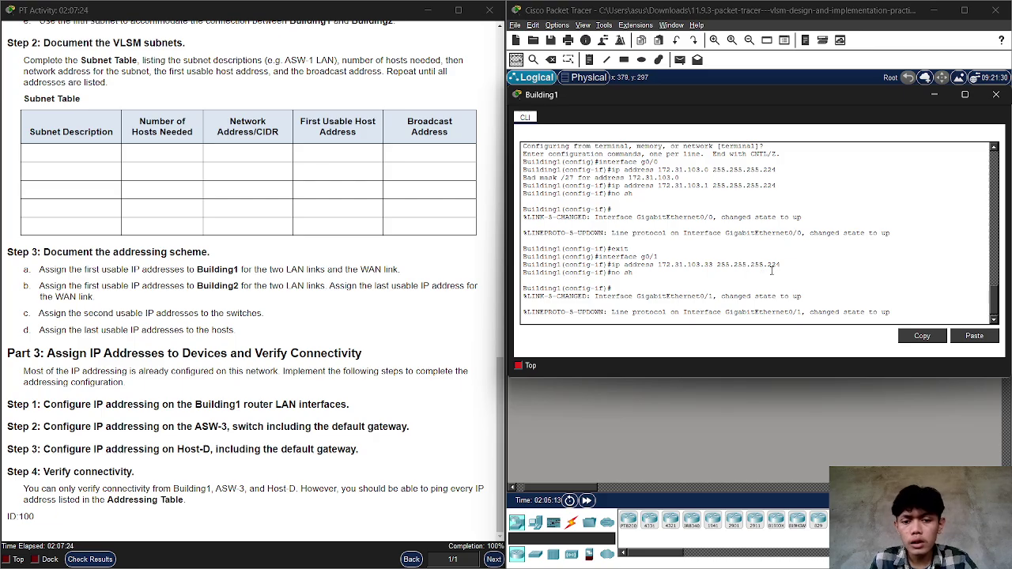
key("Return")
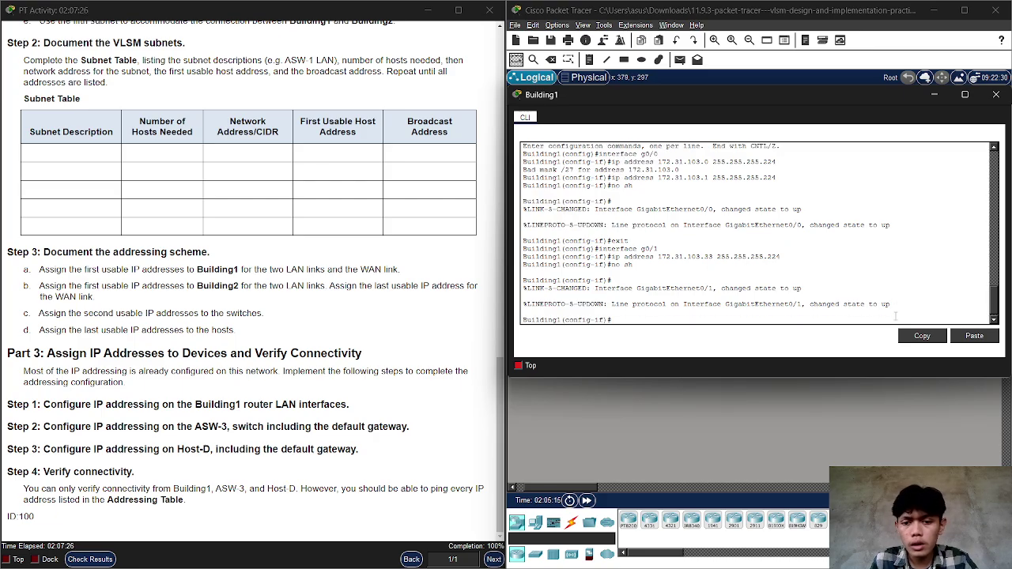
type("exit")
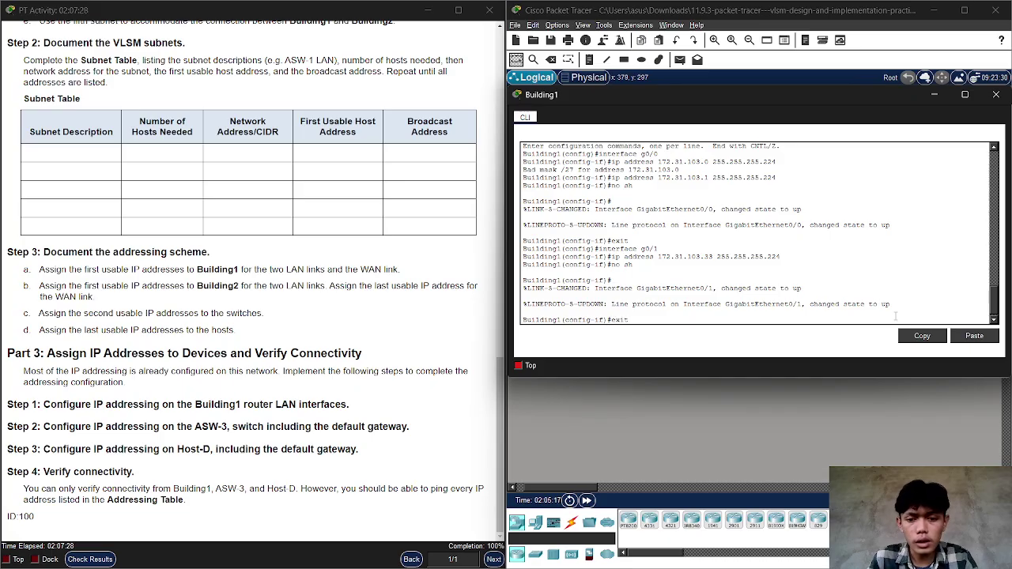
key("Return")
type("exit")
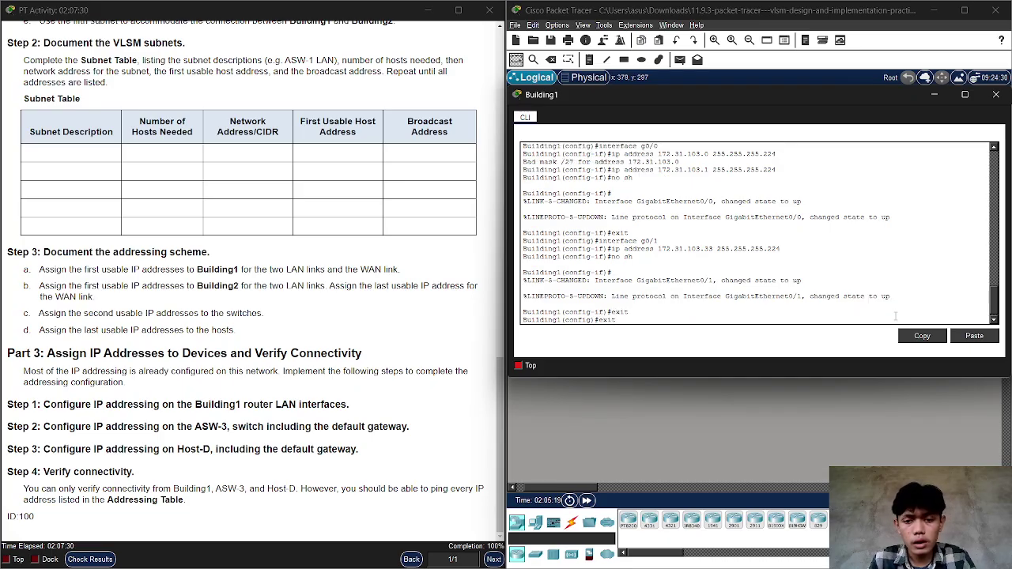
key("Return")
Ping 172.31.103.0 from Building1's CLI.
type("ping")
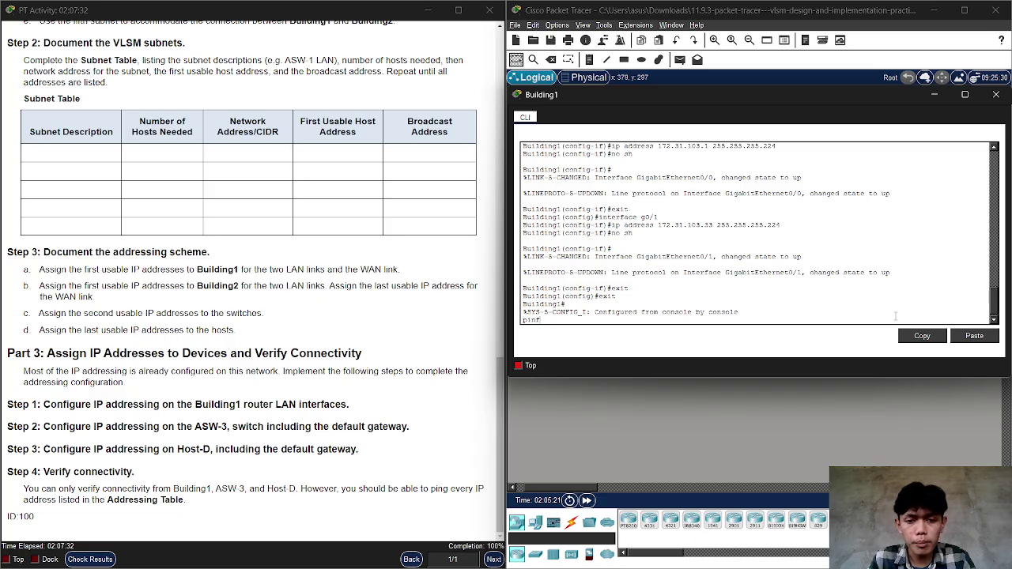
key("BackSpace")
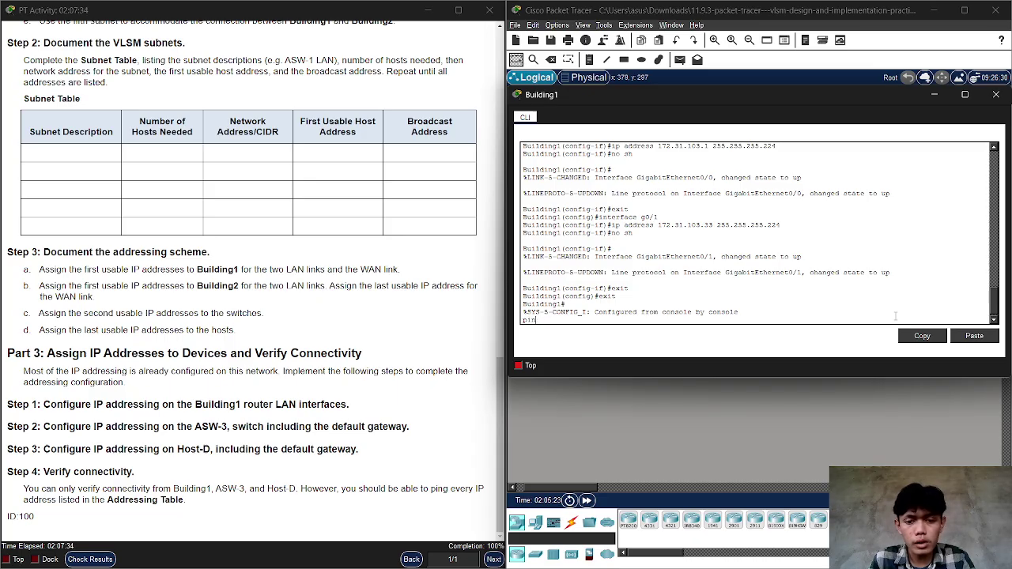
type("g")
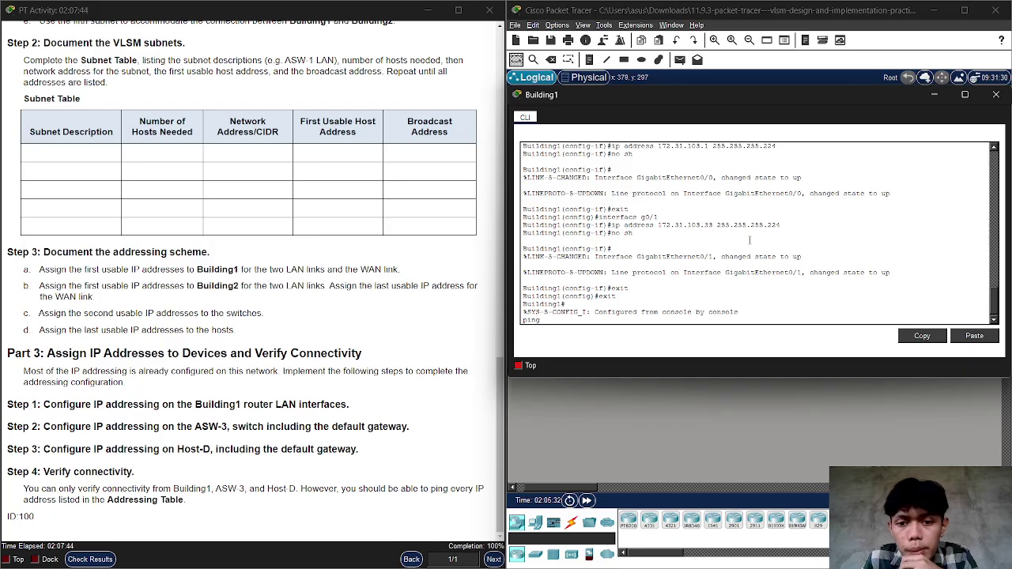
scroll(750, 239, "up", 5)
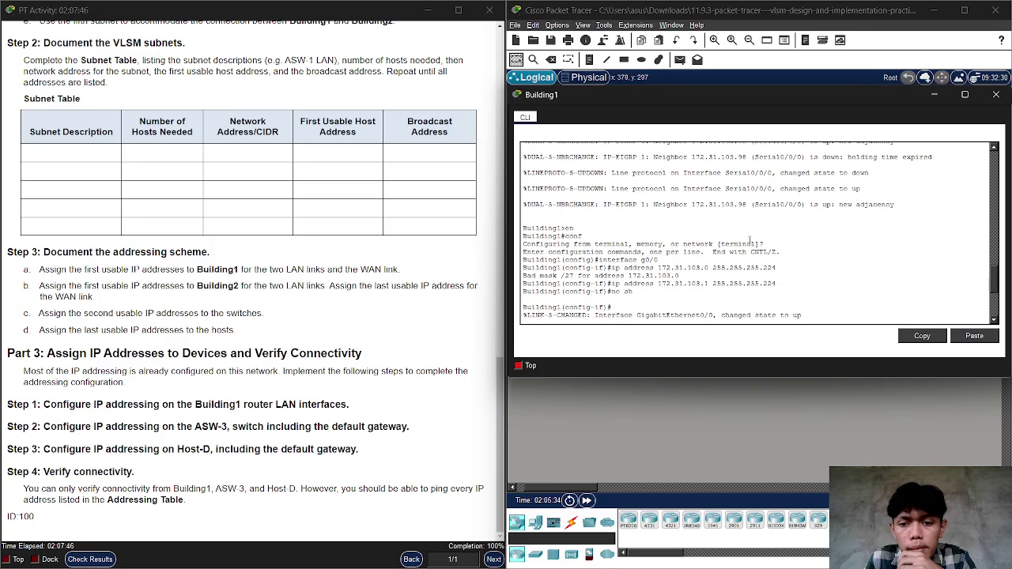
scroll(750, 240, "down", 5)
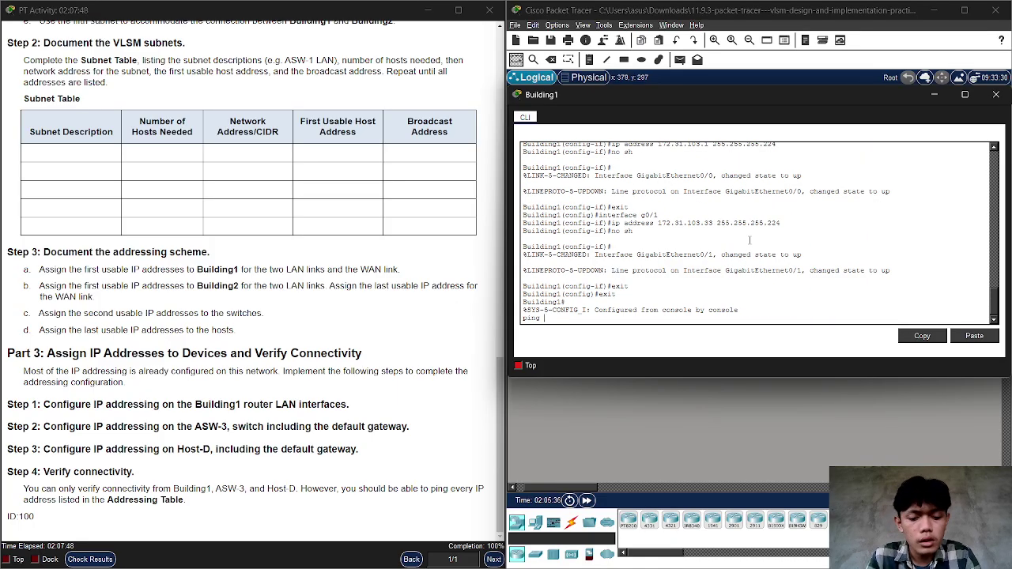
type("2.1")
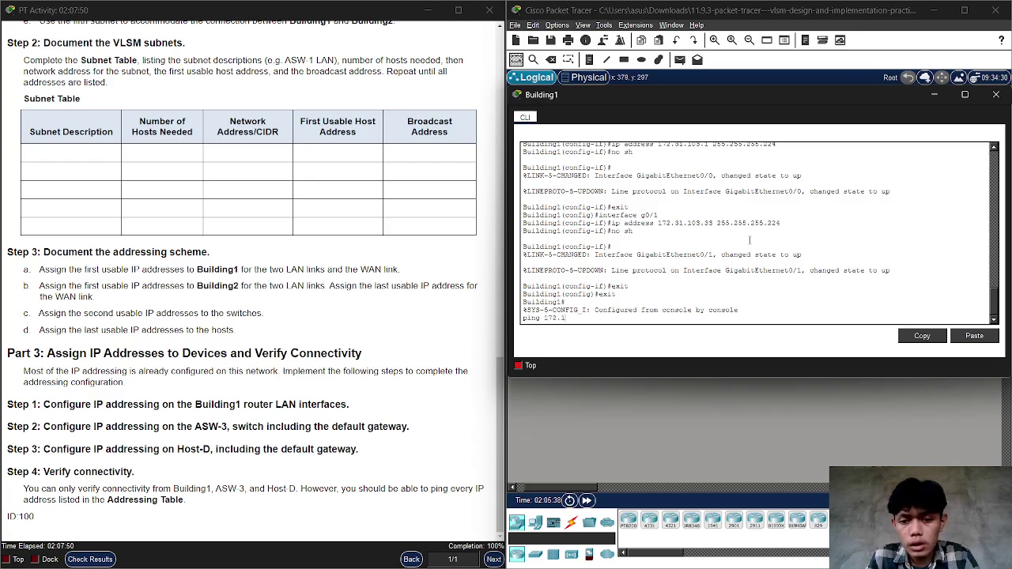
key("BackSpace")
type("31.")
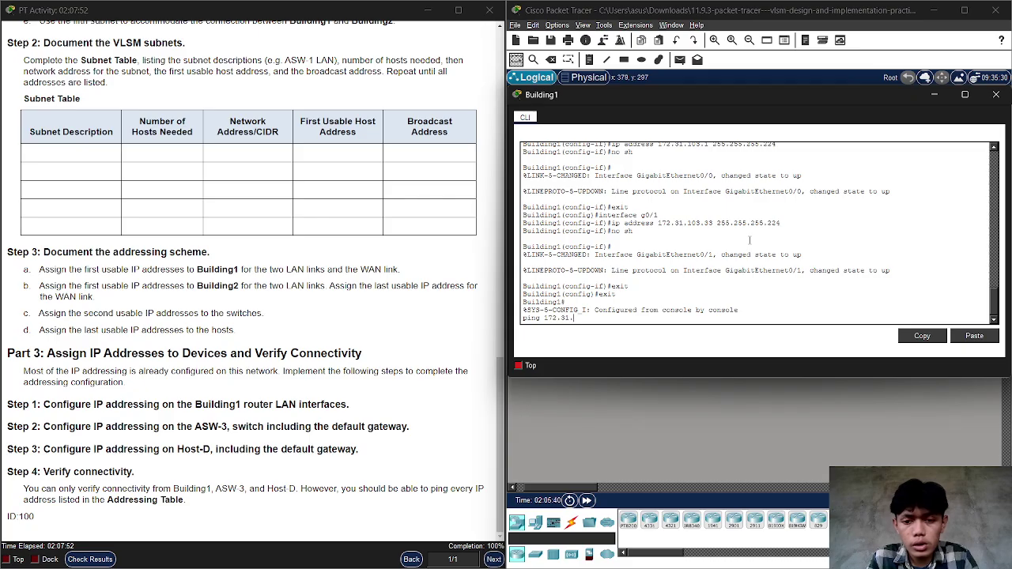
type("10")
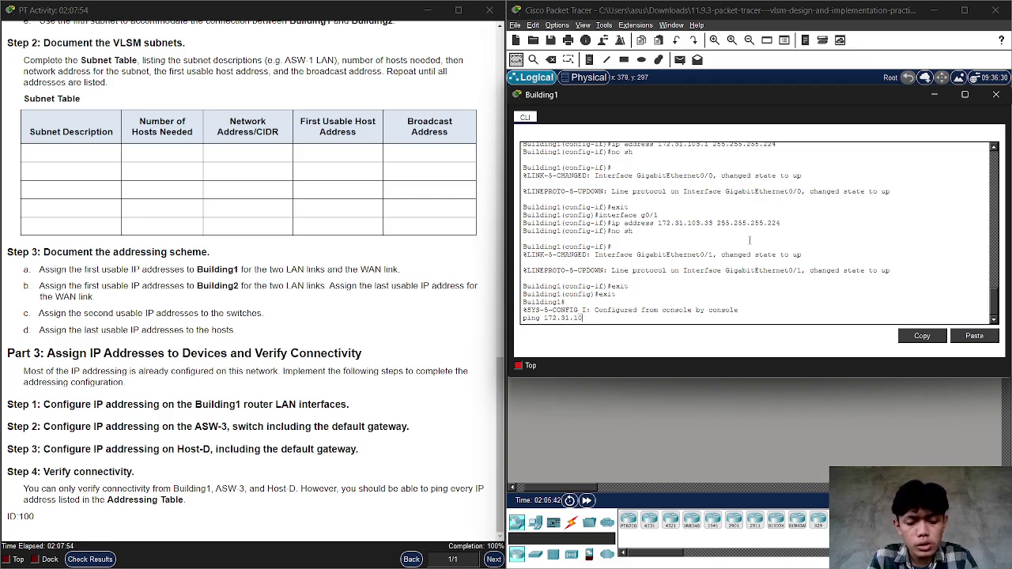
type("3.3")
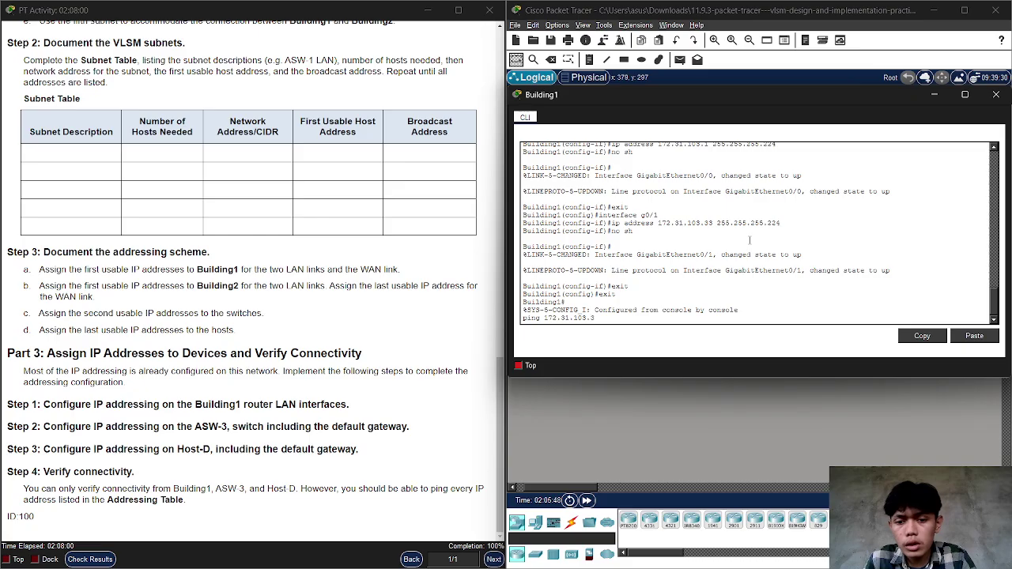
key("BackSpace")
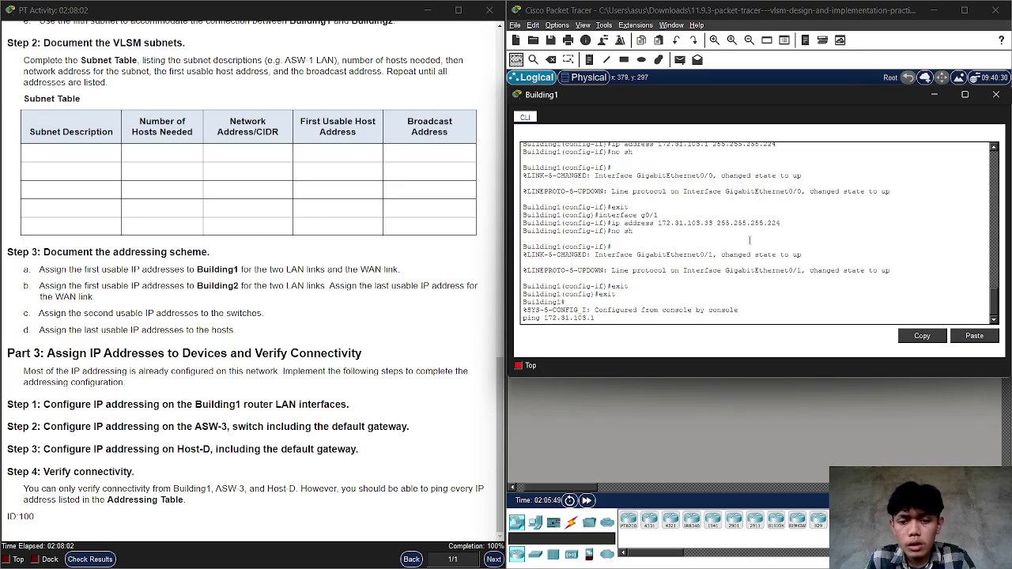
type("0")
key("Return")
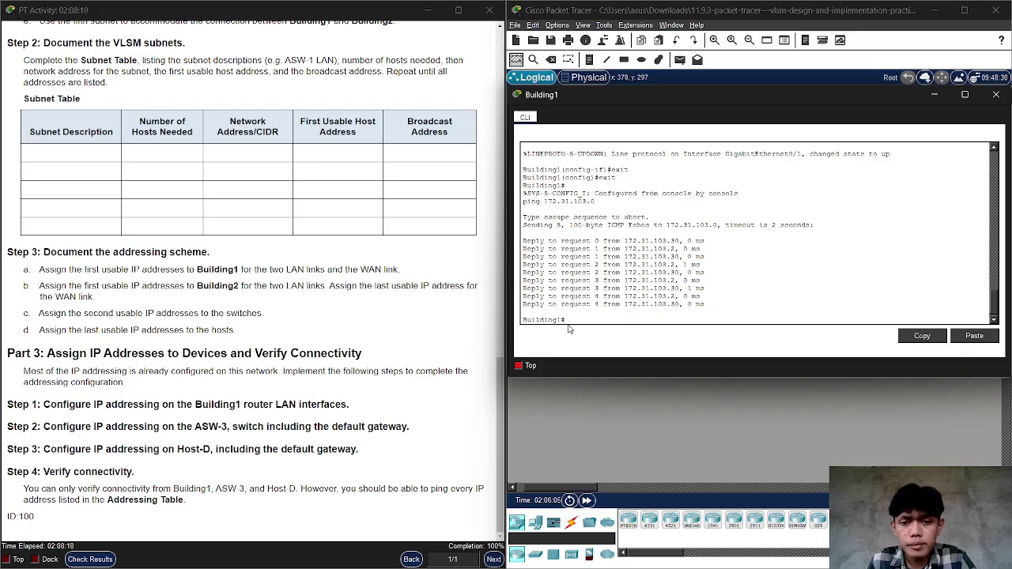
Ping 172.31.103.1 from Building1 to test its first LAN interface address.
key("Up")
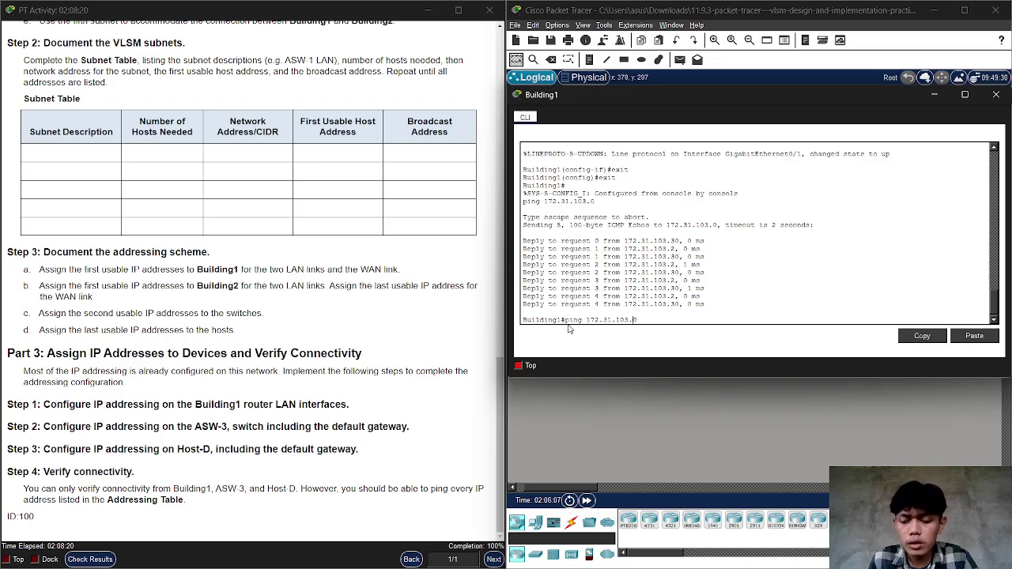
key("BackSpace")
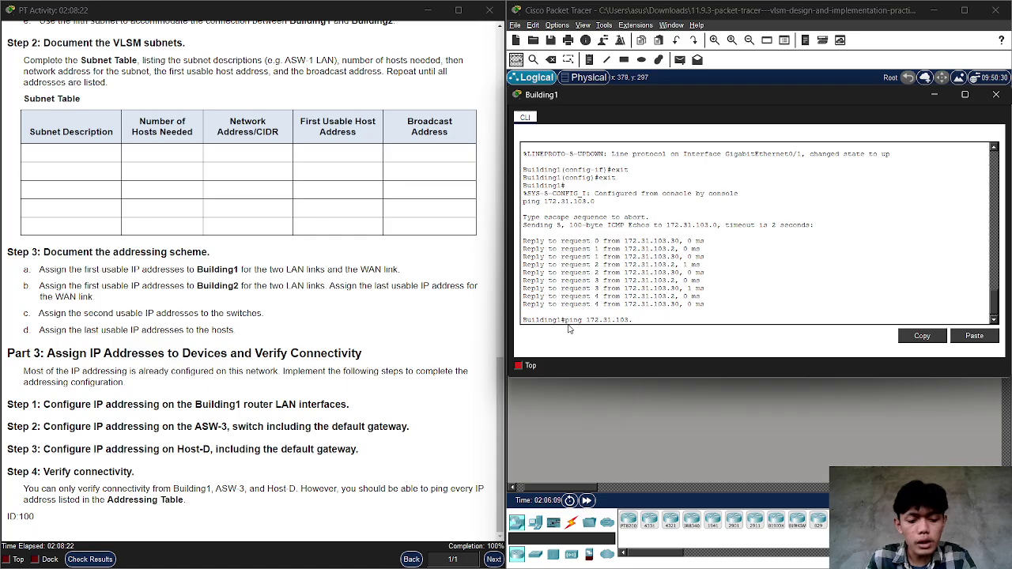
type("1")
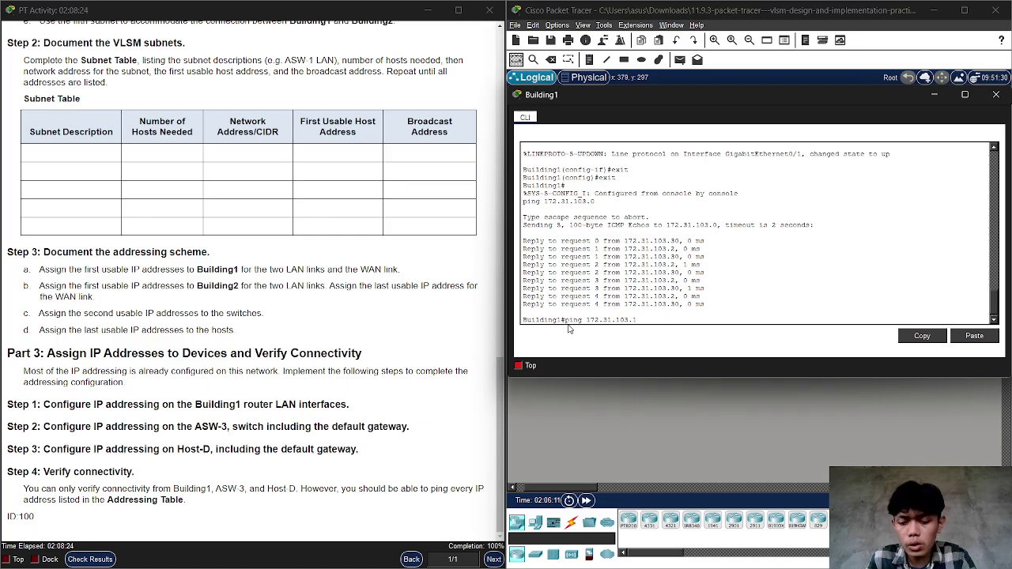
key("Return")
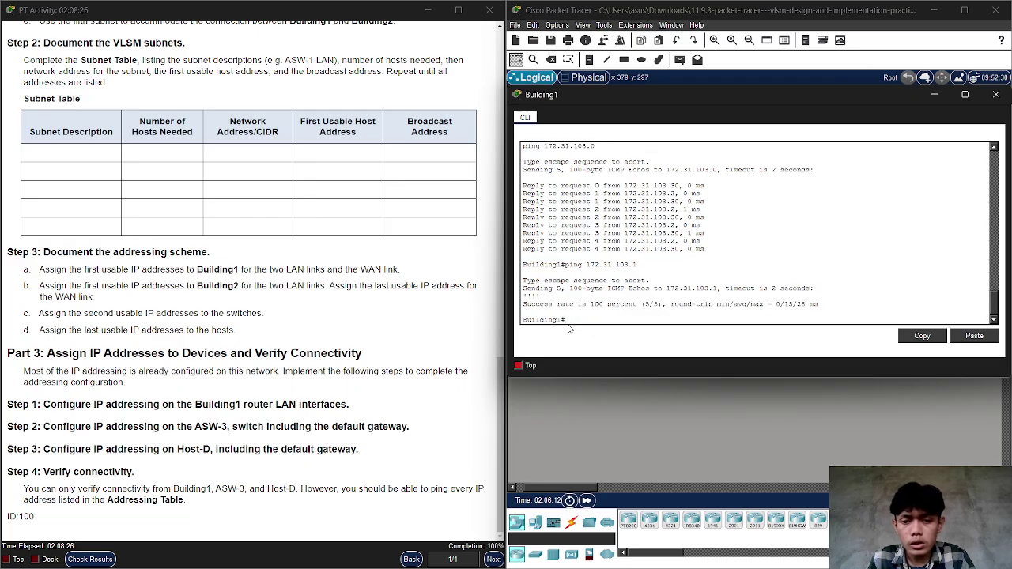
Ping 172.31.103.33 from Building1 to test its second LAN interface address.
key("Up")
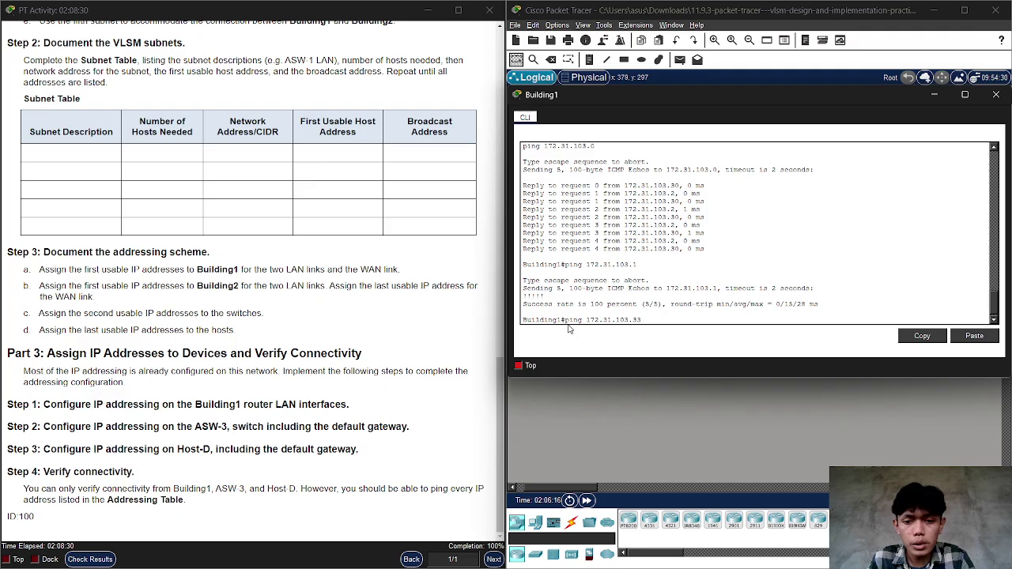
type("33")
key("Return")
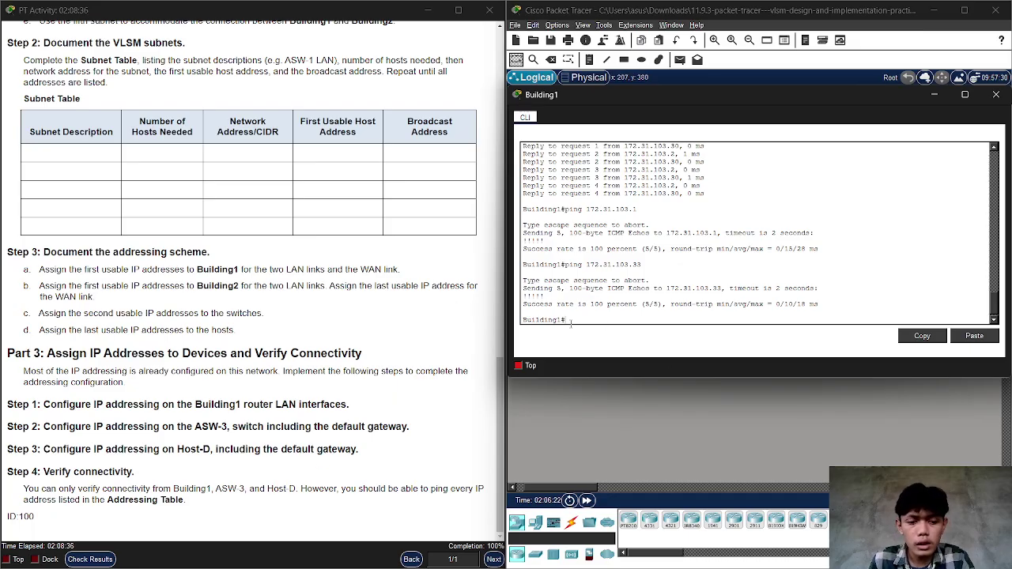
Begin another ping on Building1, look up ASW-3's VLAN 1 address in its CLI, and return to Building1's console.
key("Up")
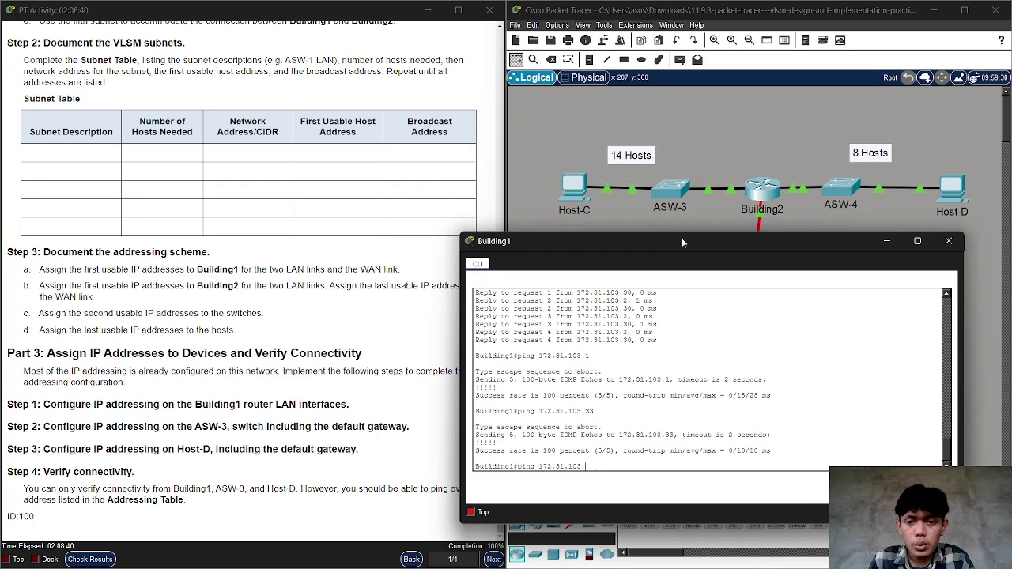
double_click(730, 93)
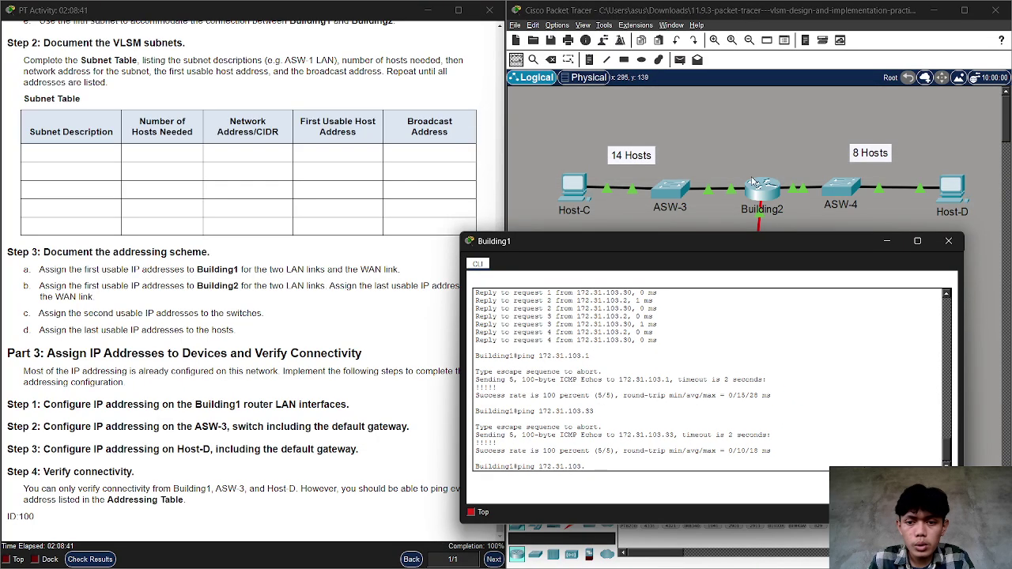
left_click(670, 191)
left_click(670, 191)
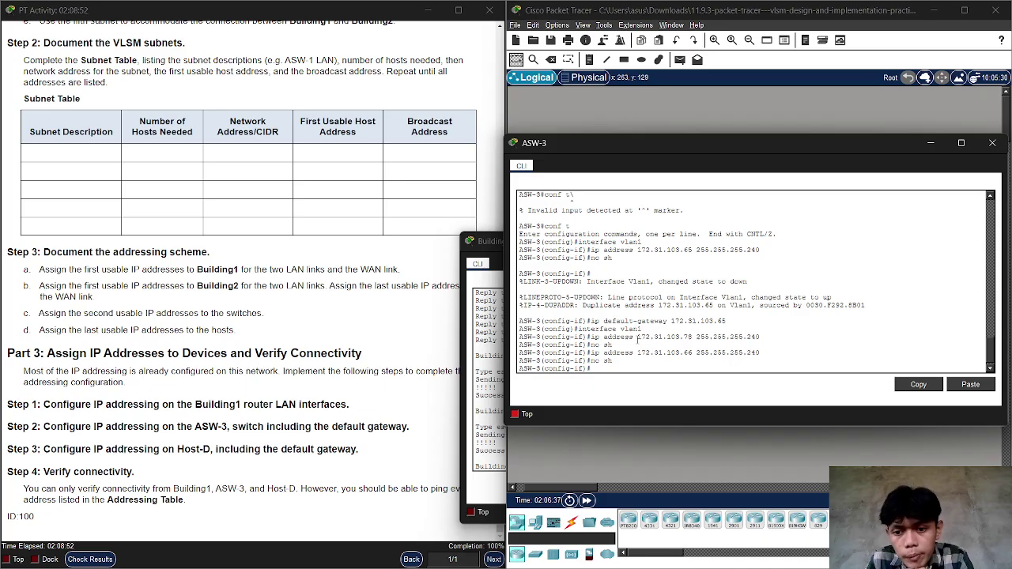
left_click(929, 145)
left_click(754, 328)
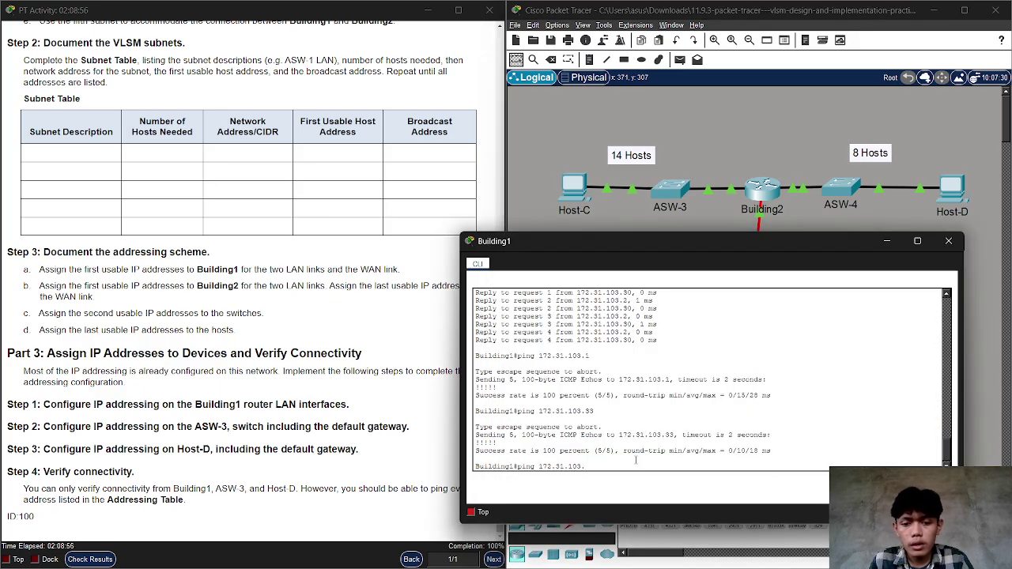
Ping ASW-3 at 172.31.103.66 from Building1 twice.
key("Return")
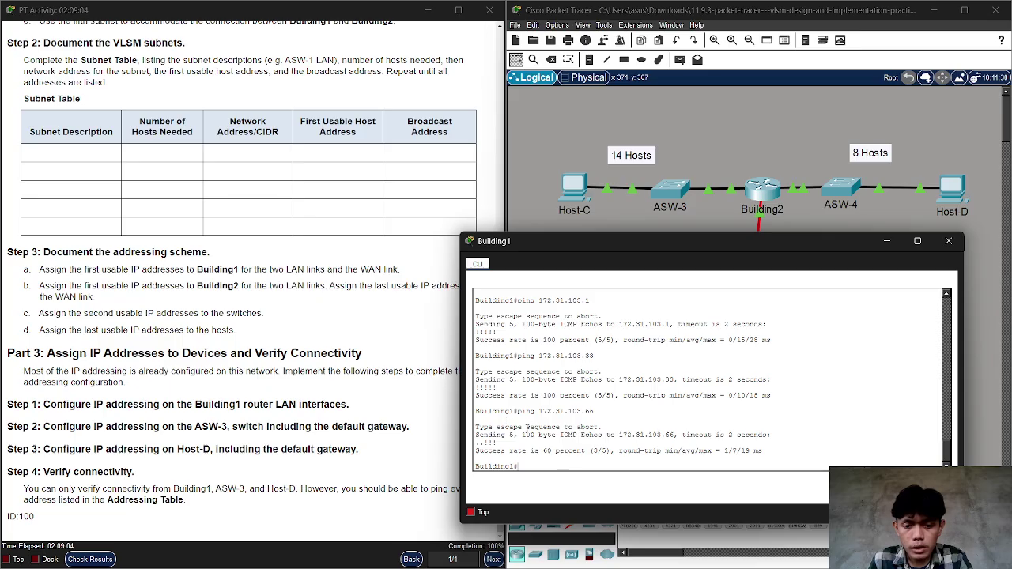
key("Up")
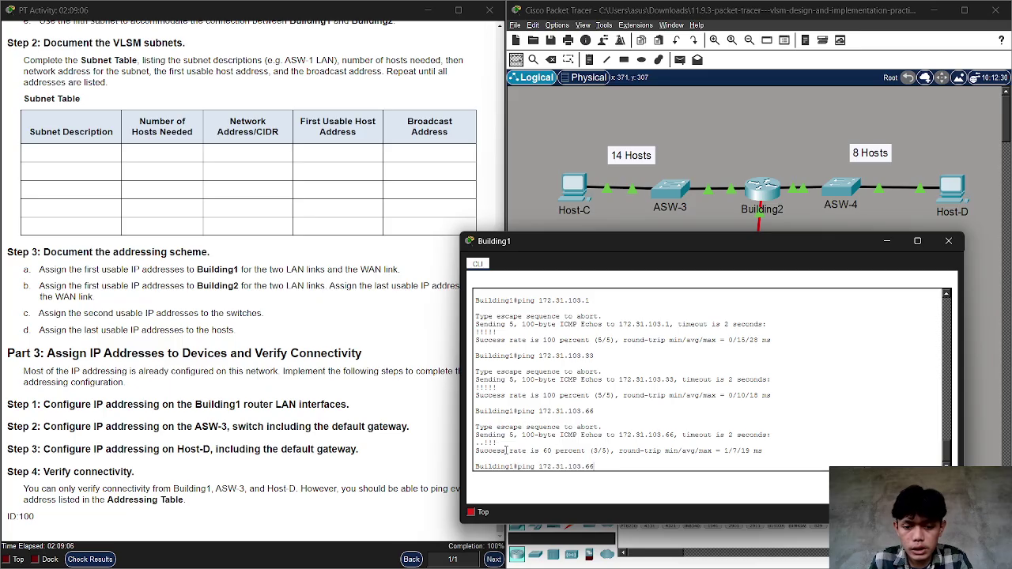
key("Return")
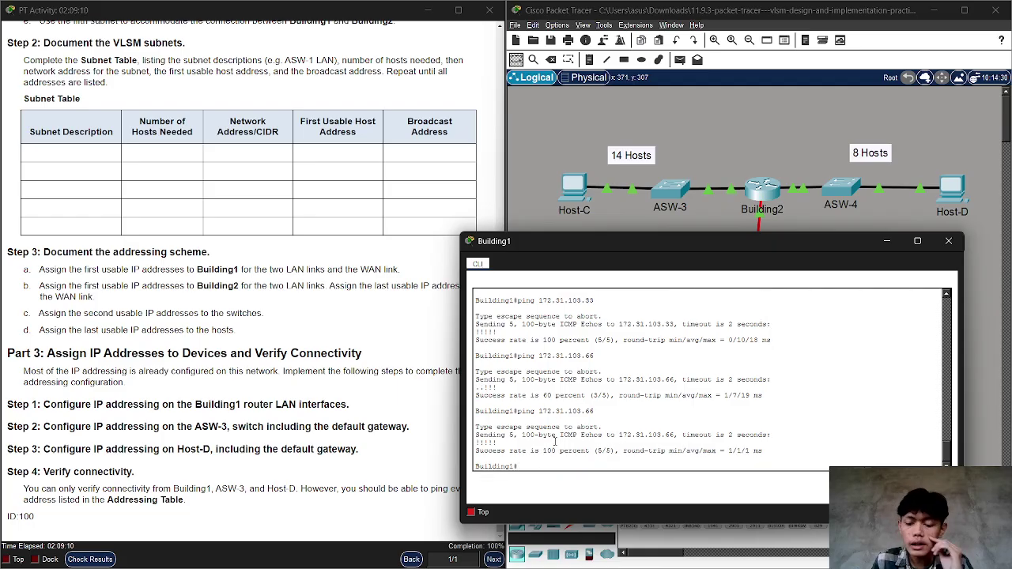
Begin another ping on Building1, look up Host-D's IPv4 address in its IP configuration, and return to Building1's console.
key("Up")
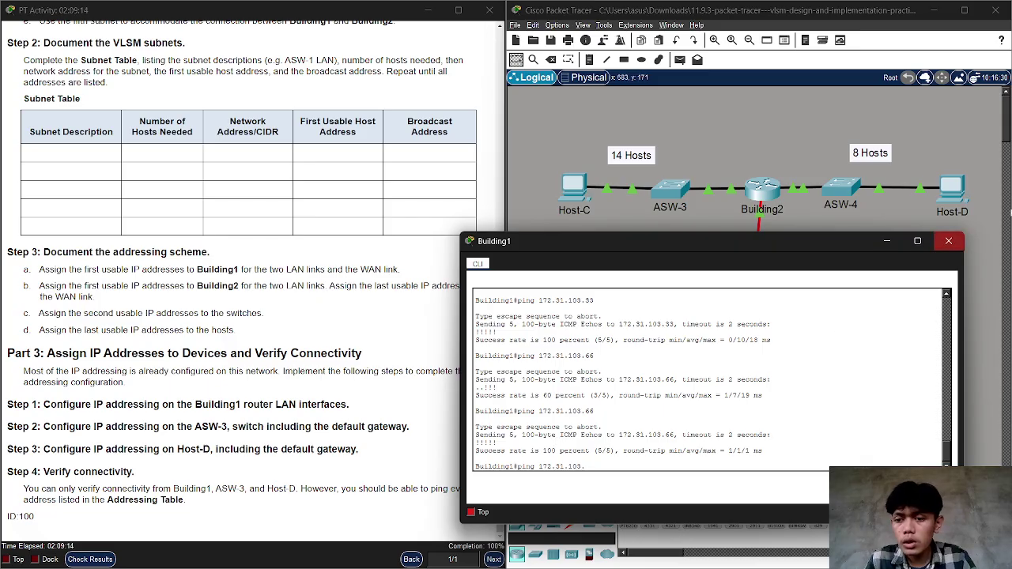
left_click(951, 190)
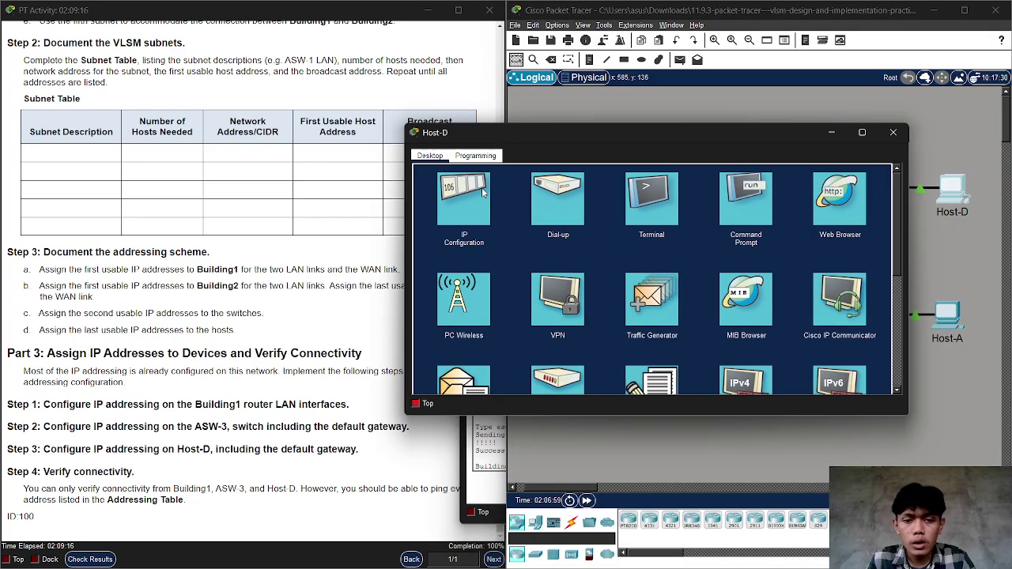
left_click(464, 198)
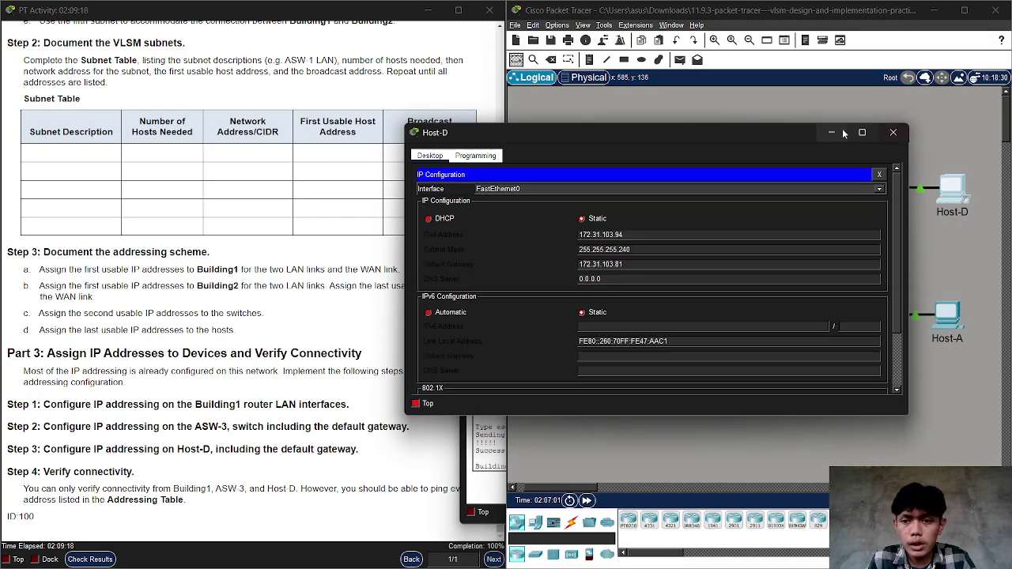
left_click(894, 132)
left_click(759, 312)
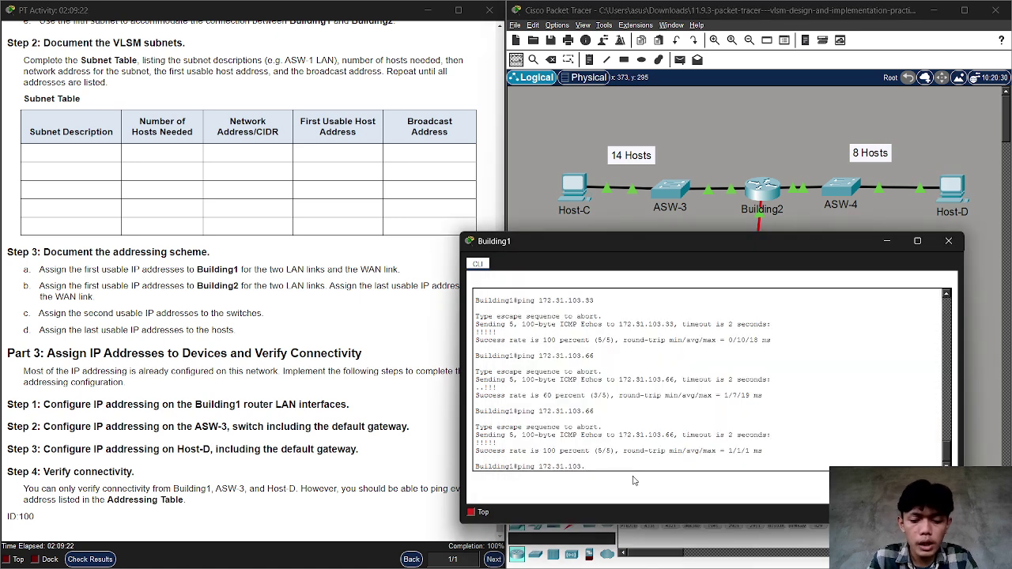
Ping Host-D at 172.31.103.94 from Building1 twice and close Building1's console.
key("Return")
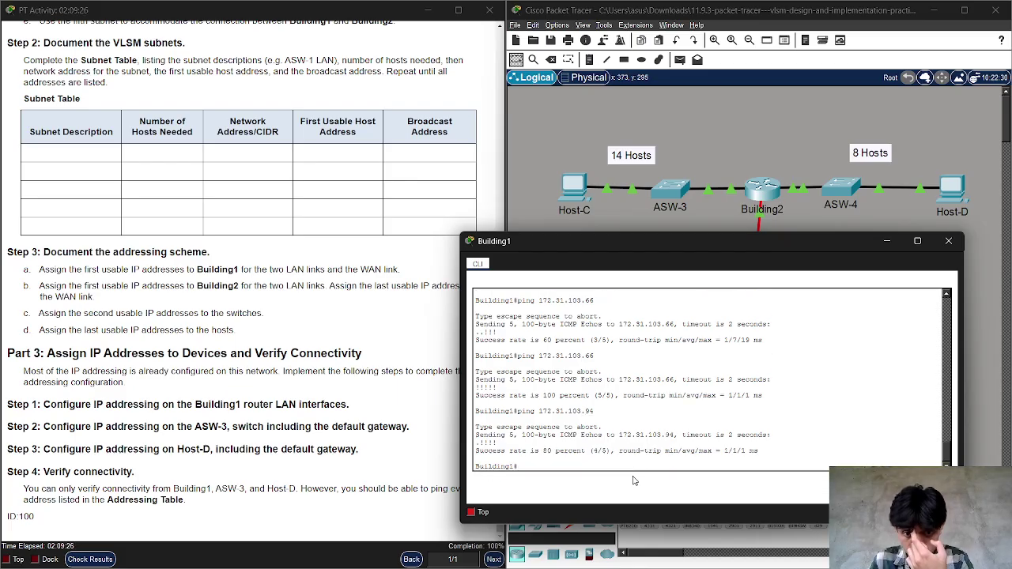
key("Up")
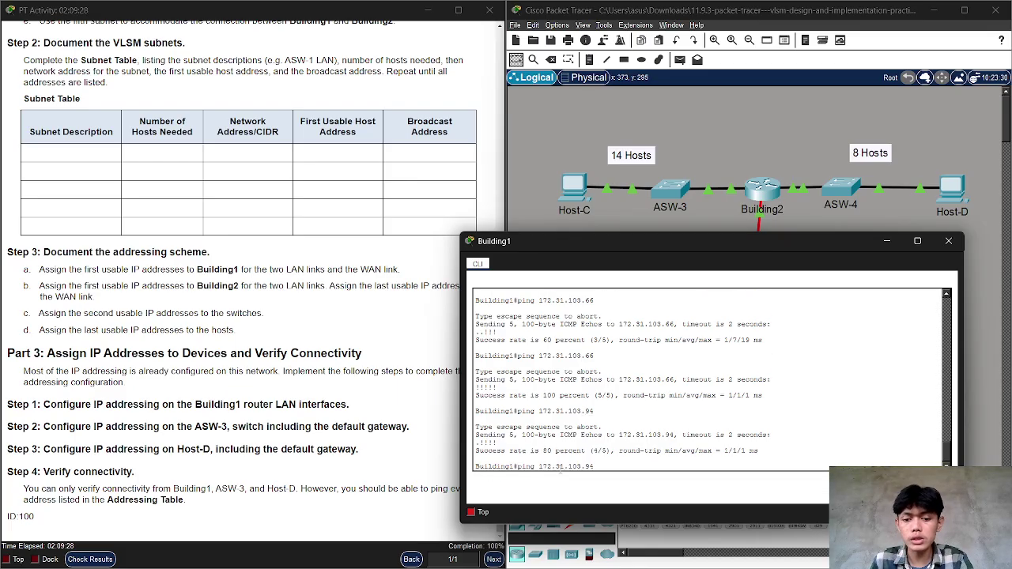
key("Return")
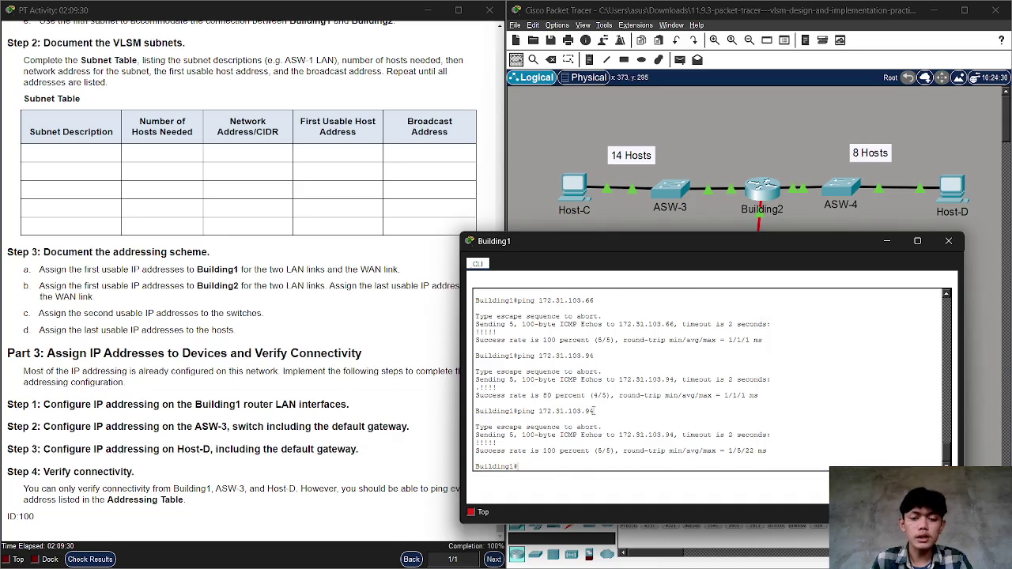
left_click(947, 242)
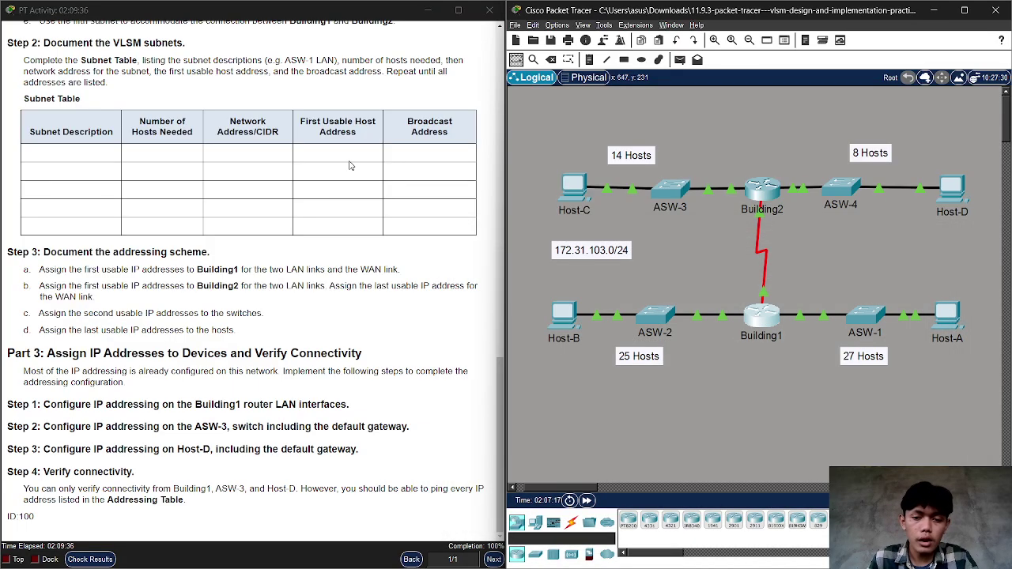
scroll(350, 165, "up", 10)
scroll(351, 165, "up", 4)
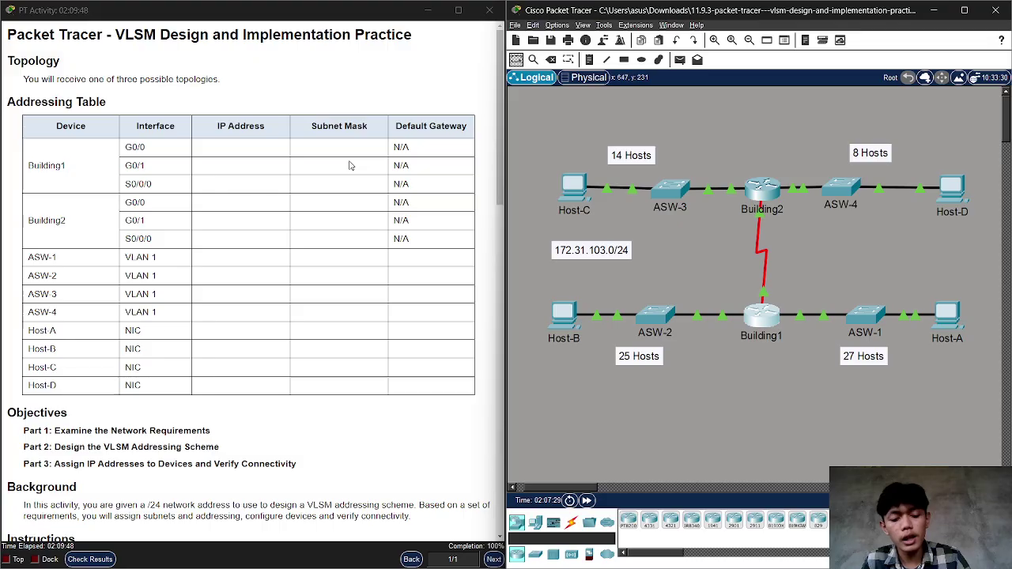
key("alt+Tab")
key("alt+Tab")
key("alt+Tab")
key("alt+Tab")
key("alt+Tab")
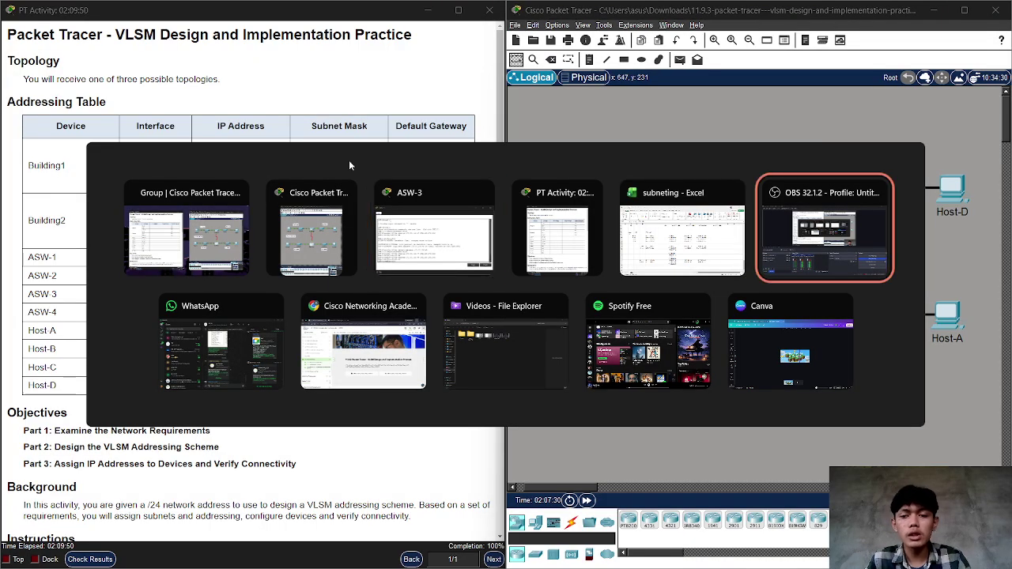